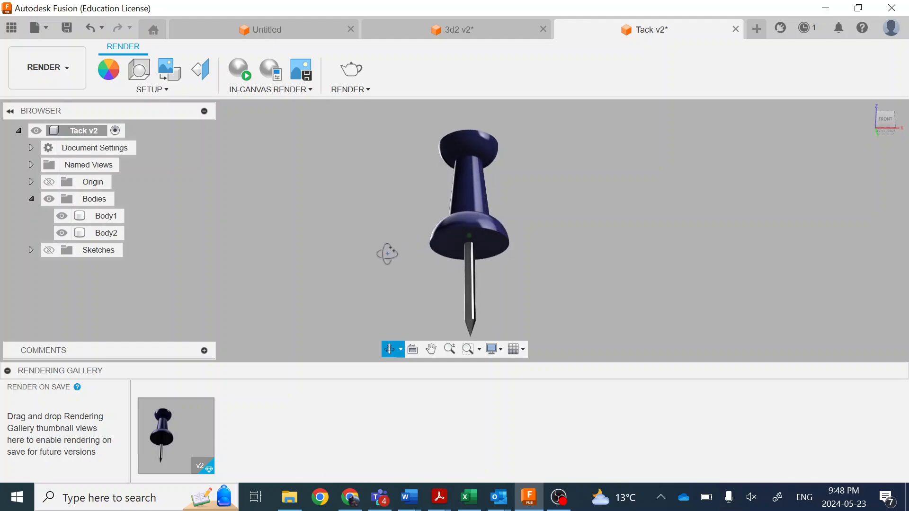
View the finished v2 rendering of the tack from the rendering gallery and close it.
double_click(161, 423)
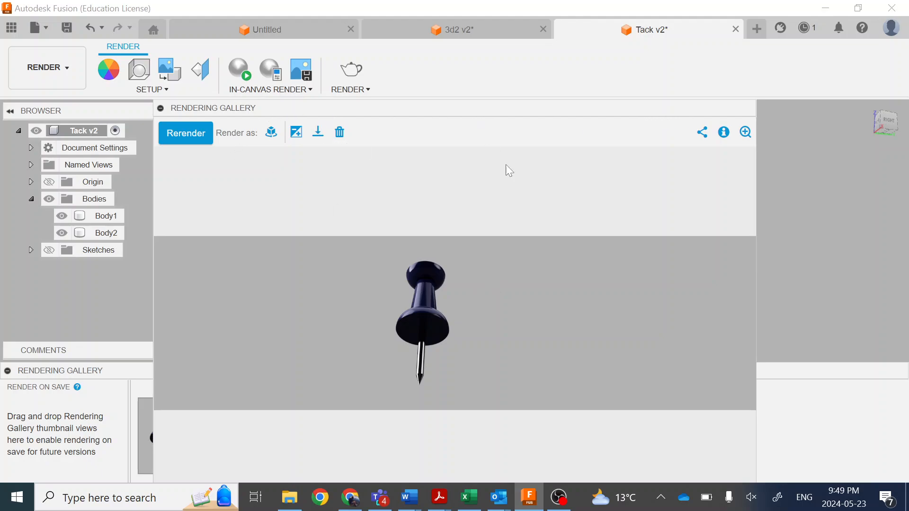
left_click_drag(542, 114, 501, 34)
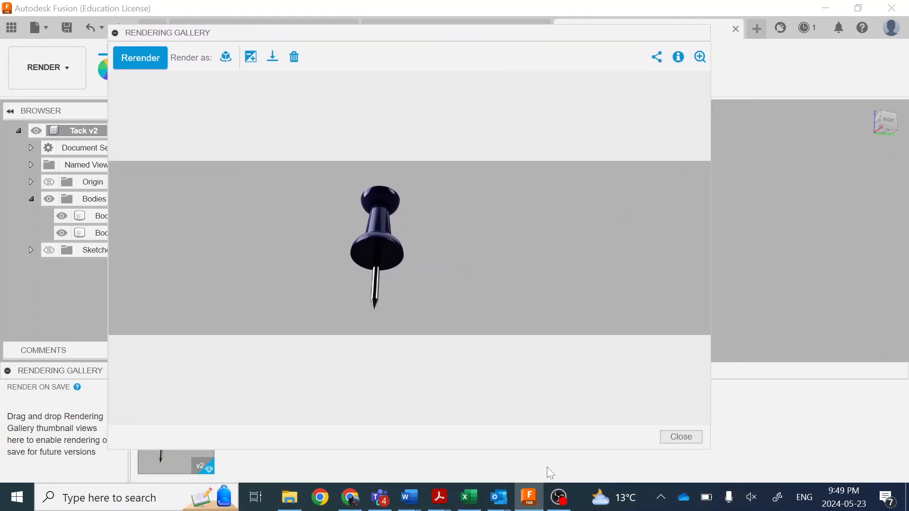
left_click(667, 441)
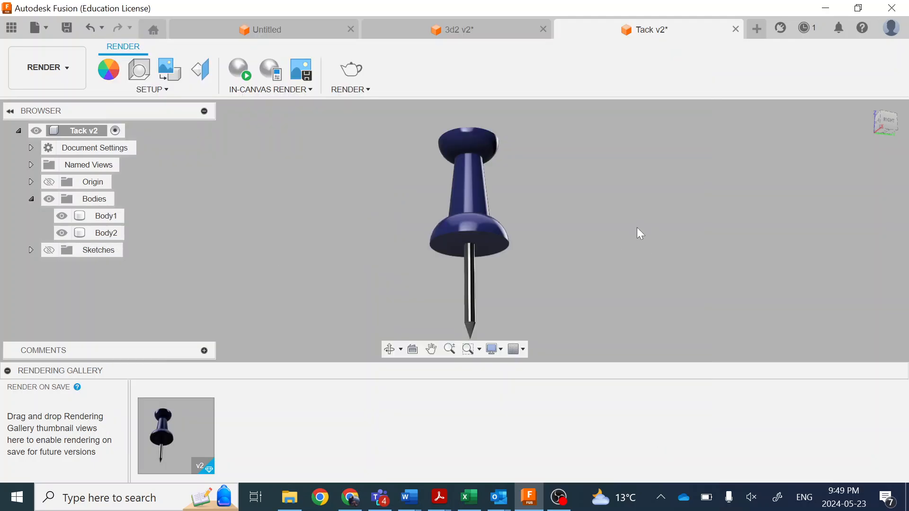
Switch the finished tack model to the Design workspace and play back its timeline history.
left_click(66, 68)
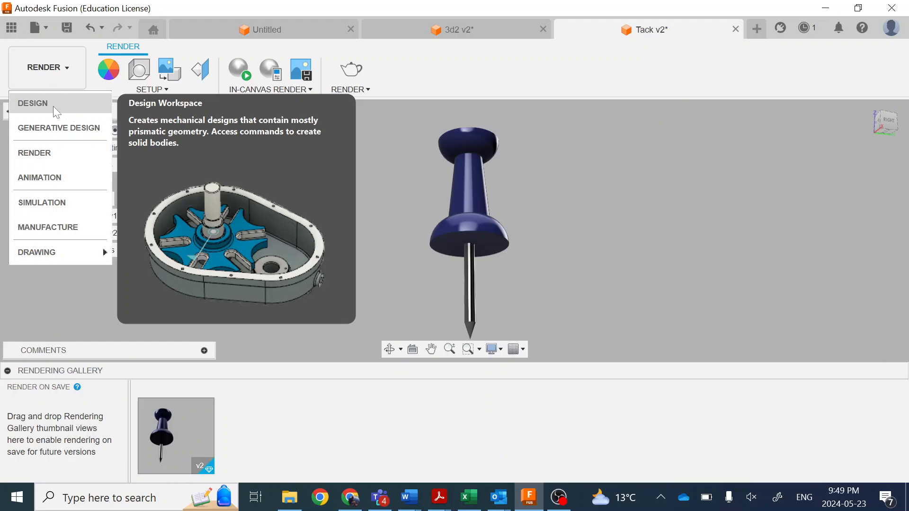
left_click(53, 107)
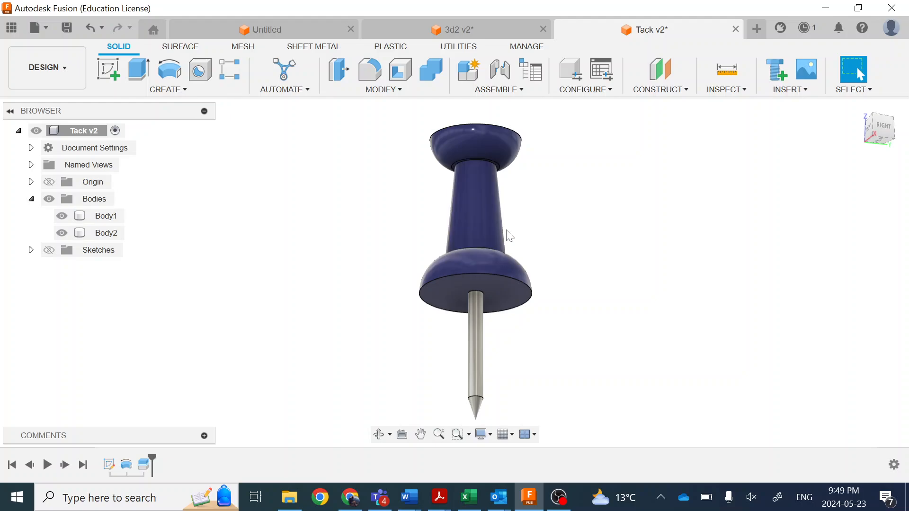
left_click(47, 464)
Create a new design and save it as "Thumb Tack" in the Admin Project.
left_click(756, 29)
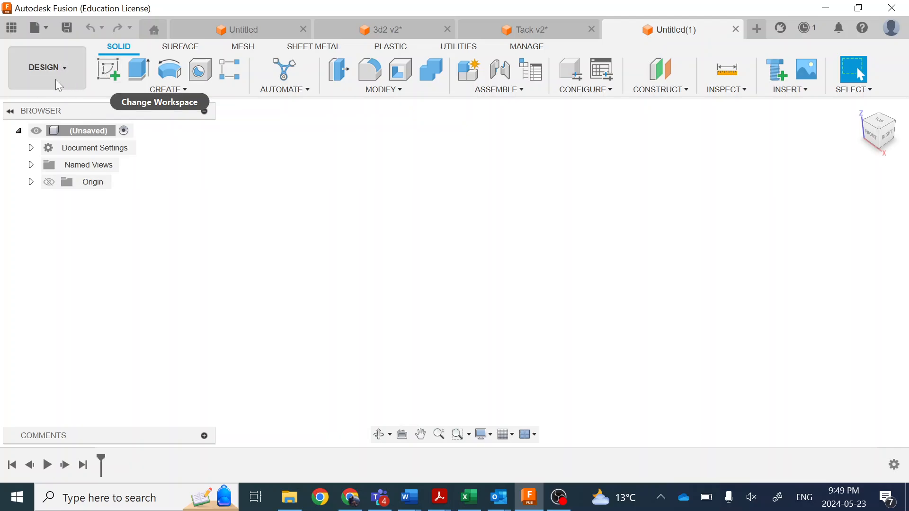
left_click(66, 31)
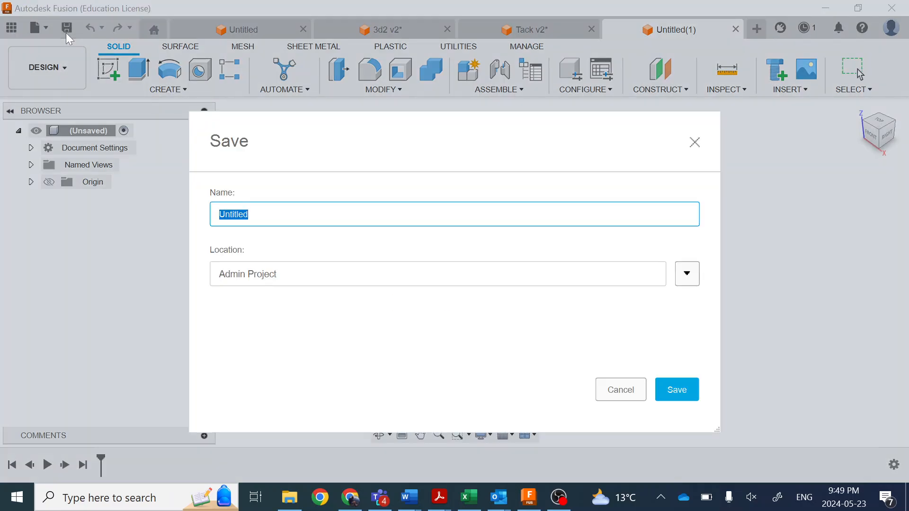
type("Thumb Tack")
key("Return")
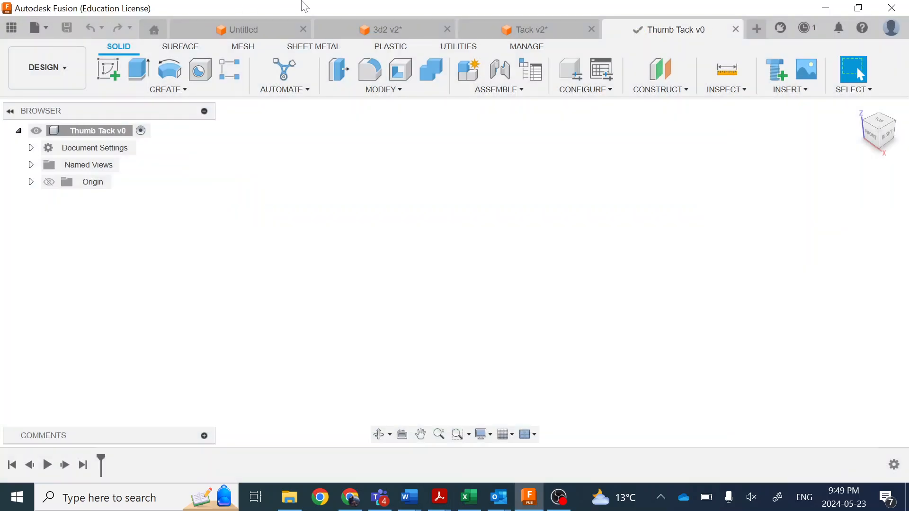
Create an active internal standard component named "Thumb Tack".
left_click(468, 71)
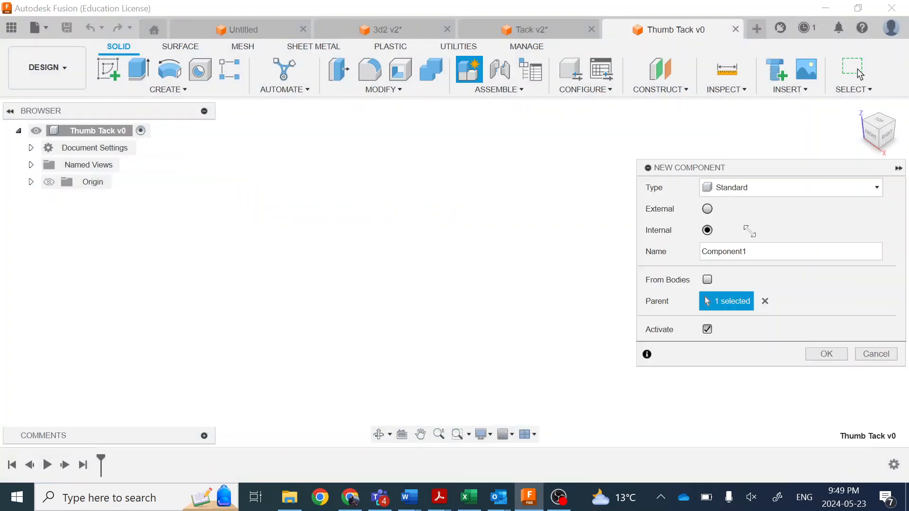
double_click(724, 251)
type("Thumb Tack")
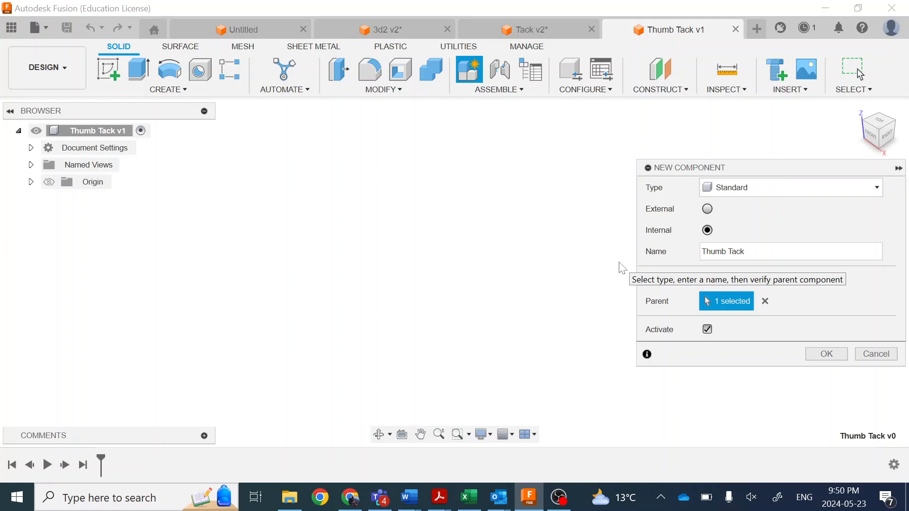
left_click(837, 359)
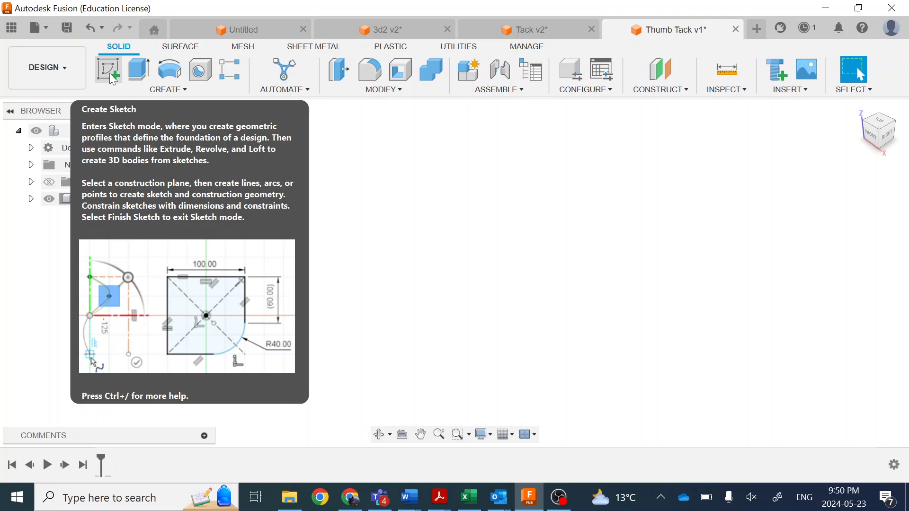
Start a new sketch on the XZ origin plane within the Thumb Tack component.
left_click(109, 73)
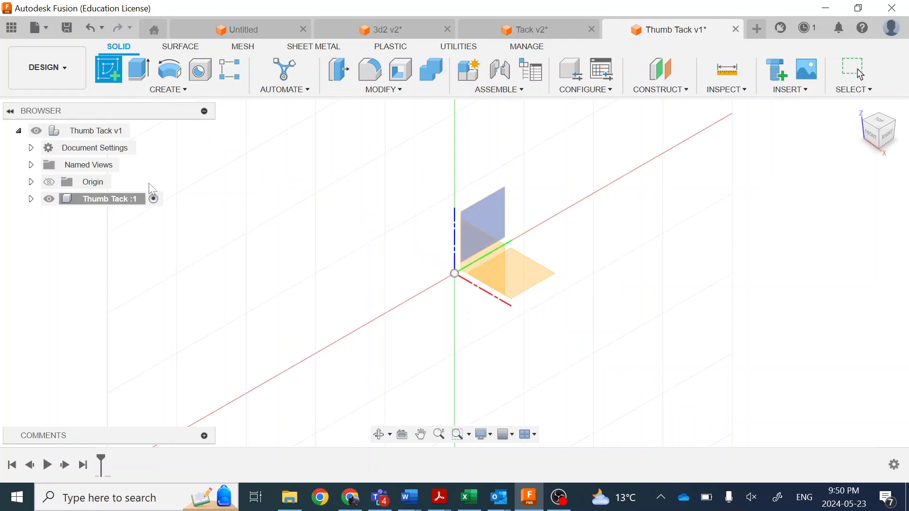
left_click(31, 182)
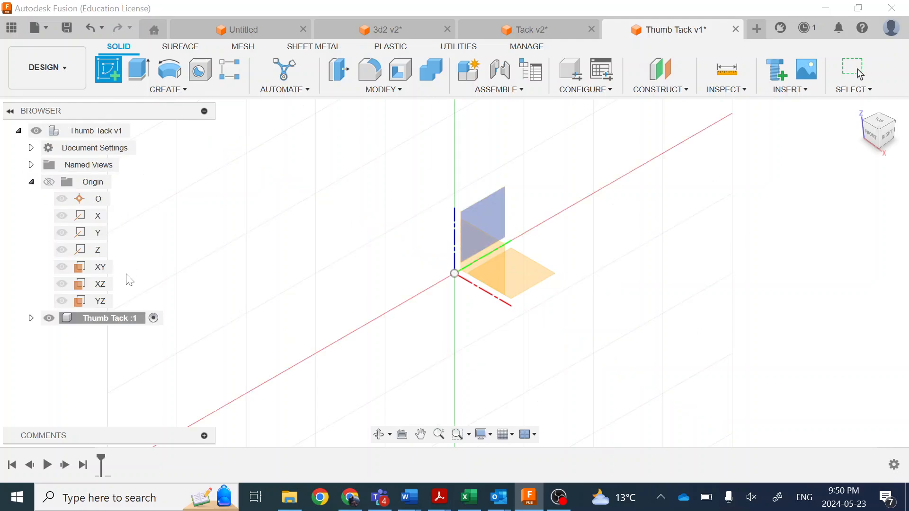
left_click(104, 285)
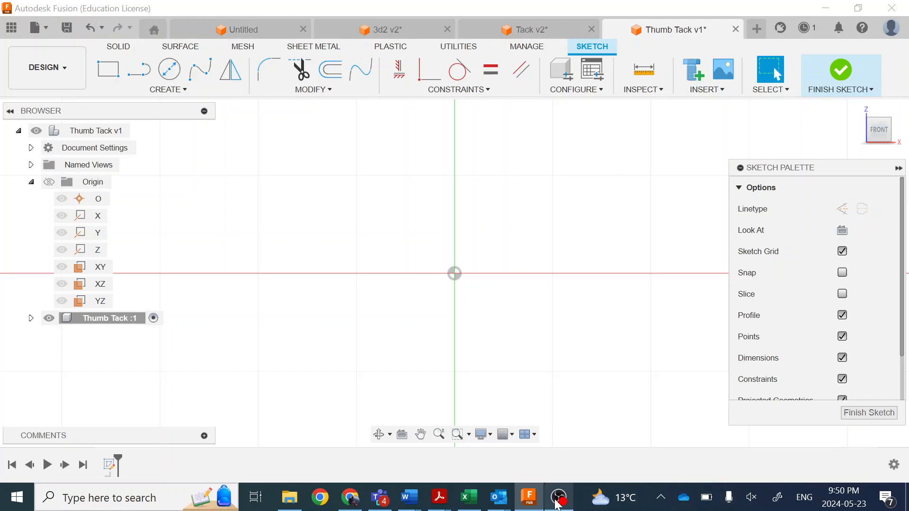
Examine the needle dimensions and tip angle in the Tack.pdf drawing in Acrobat, and return to the Fusion sketch.
mouse_move(568, 501)
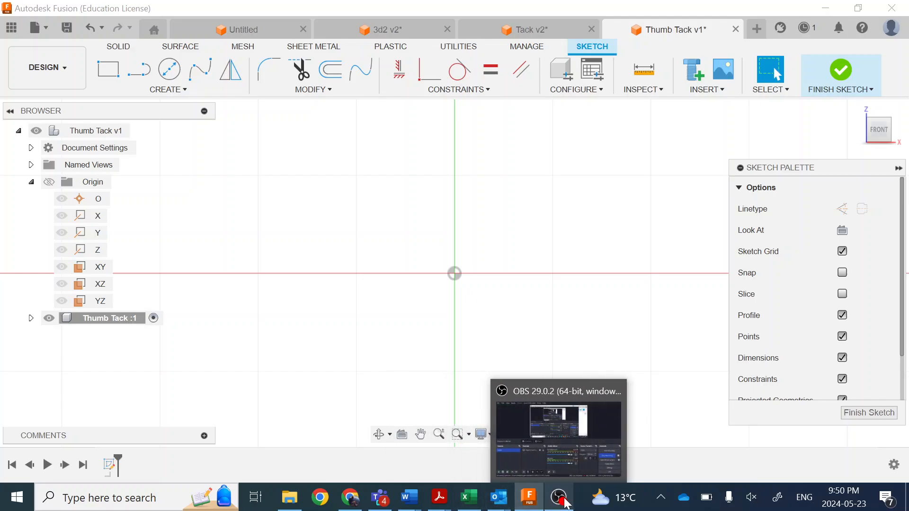
mouse_move(445, 504)
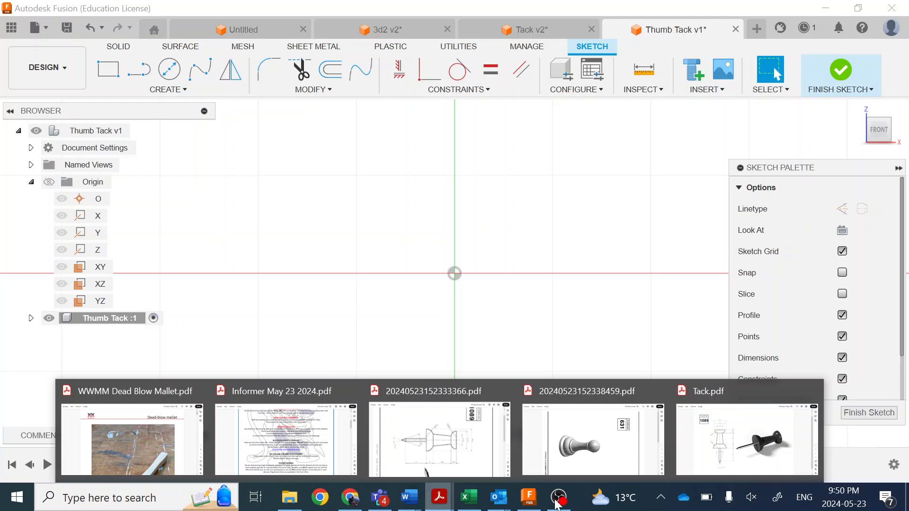
left_click(706, 452)
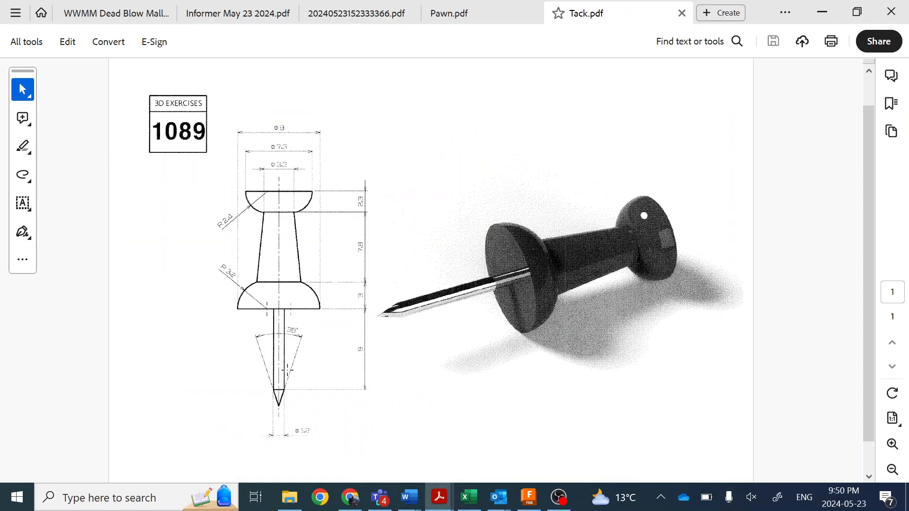
scroll(287, 368, "down", 2)
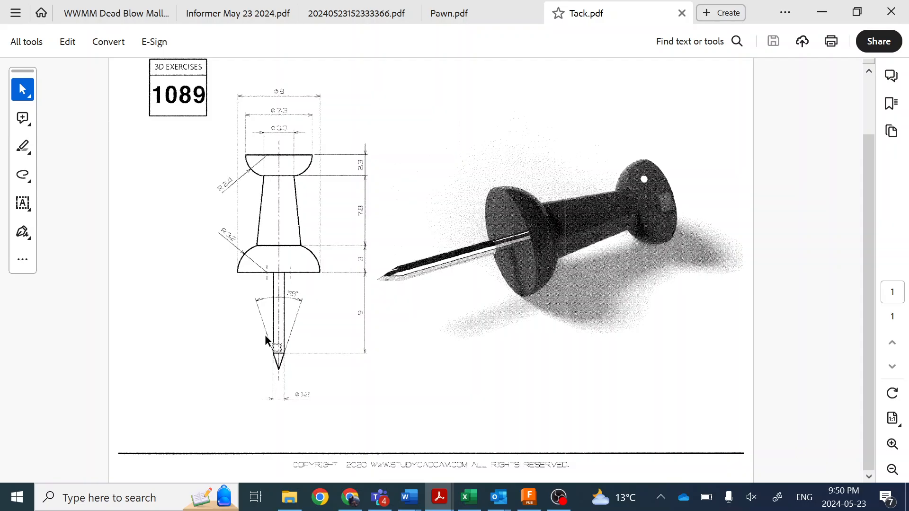
scroll(265, 334, "up", 3, "ctrl")
scroll(238, 271, "down", 2, "ctrl")
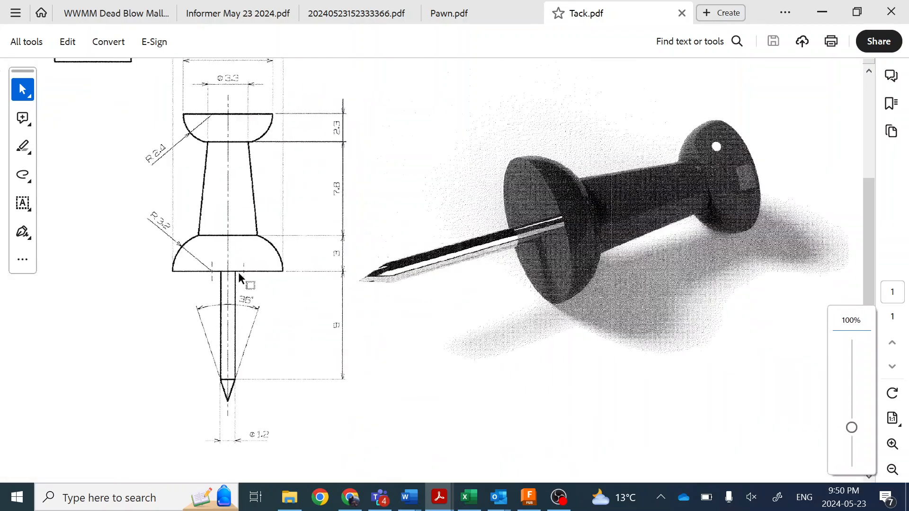
scroll(238, 272, "up", 2, "ctrl")
scroll(238, 283, "down", 1, "ctrl")
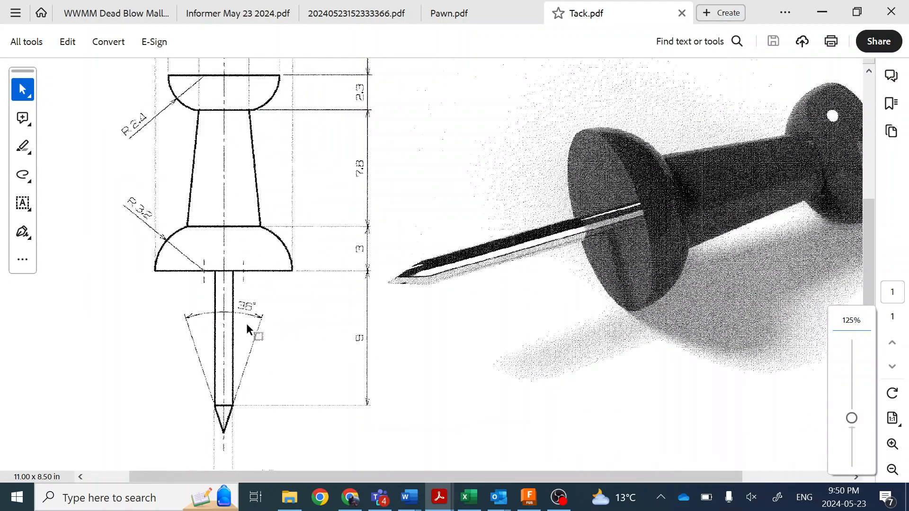
scroll(247, 324, "up", 6, "ctrl")
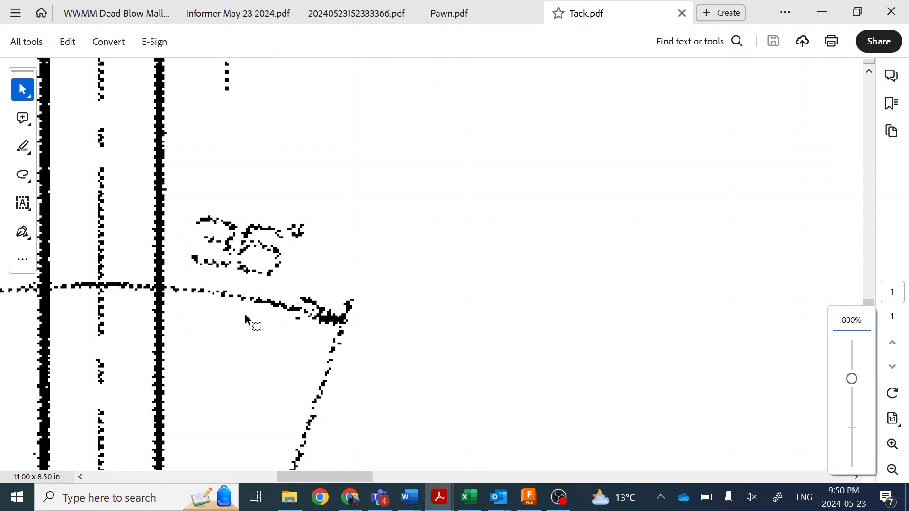
scroll(245, 313, "down", 5, "ctrl")
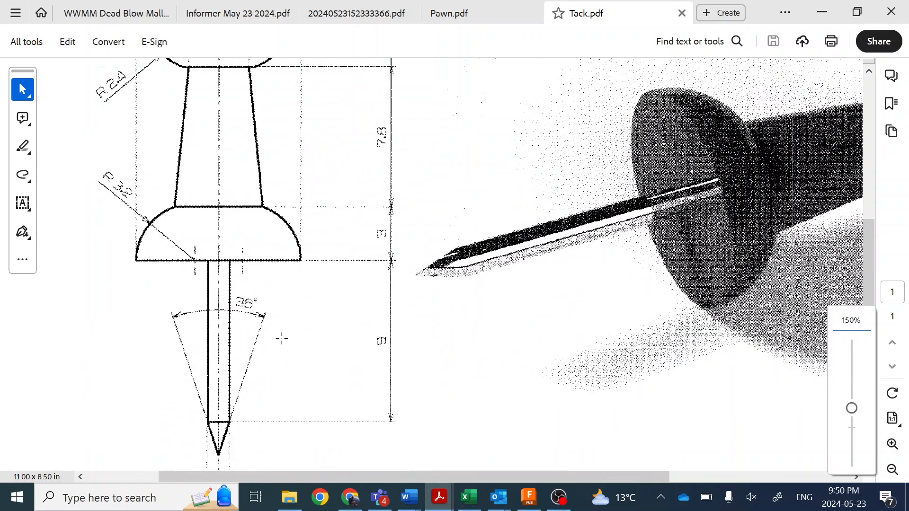
scroll(365, 357, "down", 3, "ctrl")
scroll(365, 355, "up", 1, "ctrl")
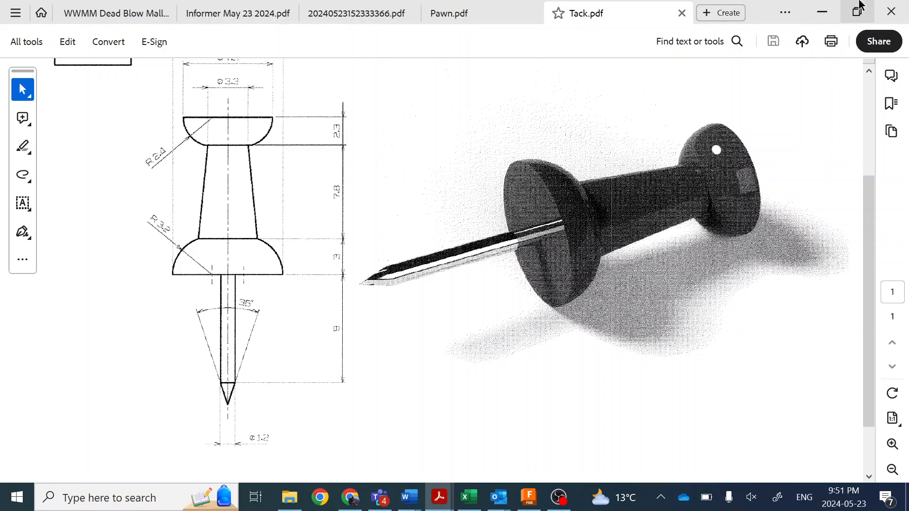
left_click(814, 19)
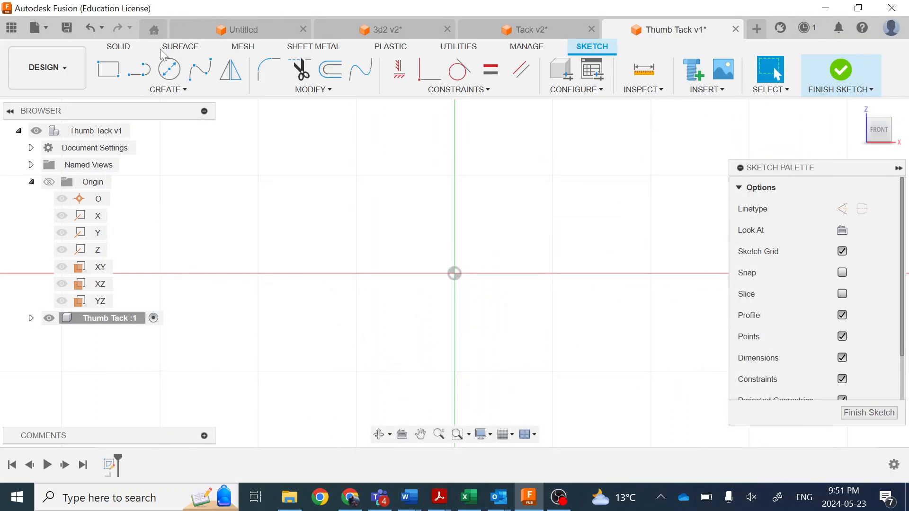
Sketch a two-point rectangle for the needle from the origin, 9 mm high and 0.6 mm wide, up and left of it.
left_click(137, 74)
left_click(115, 75)
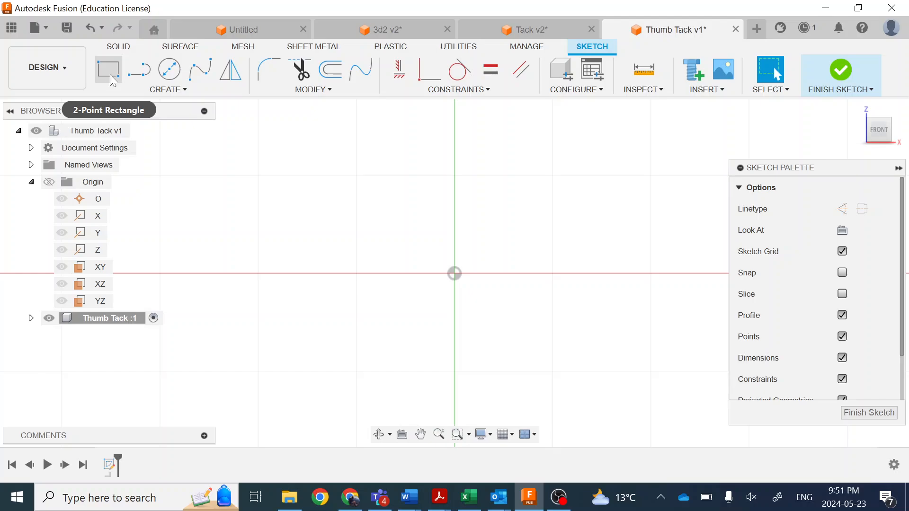
left_click(455, 274)
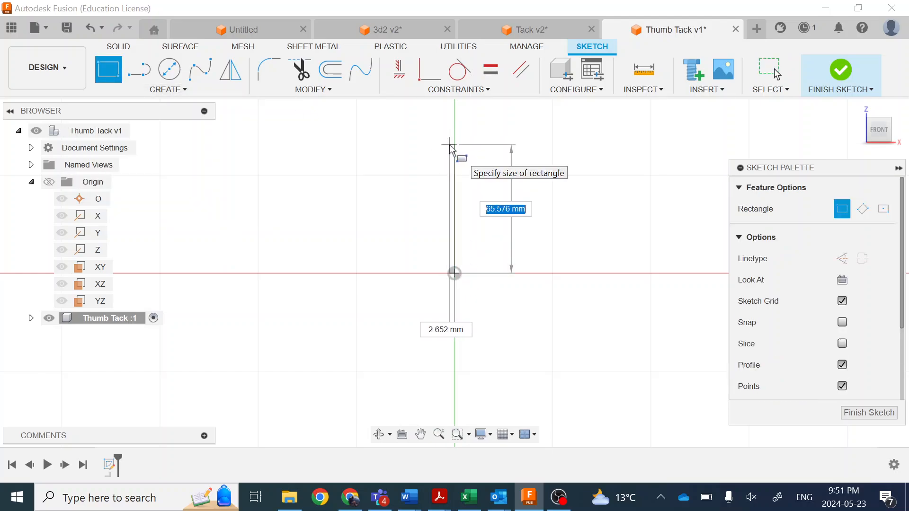
type("9")
key("Tab")
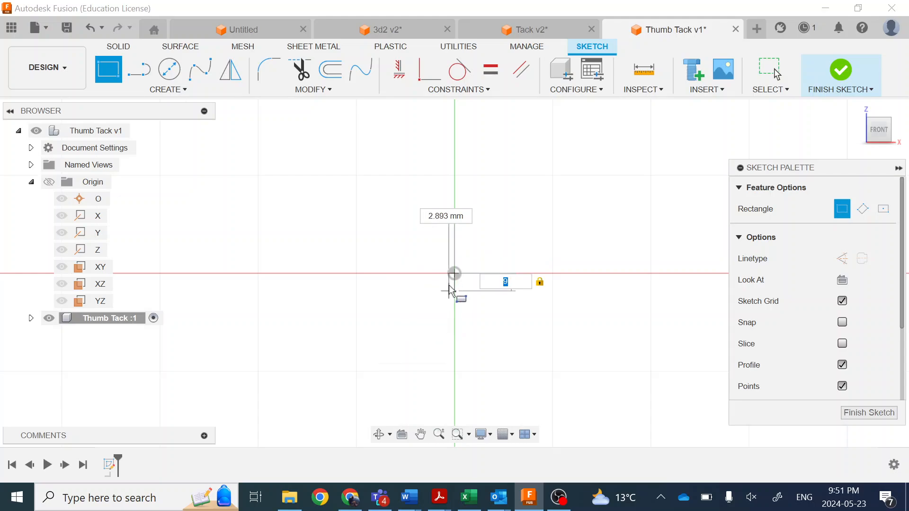
scroll(451, 286, "up", 5)
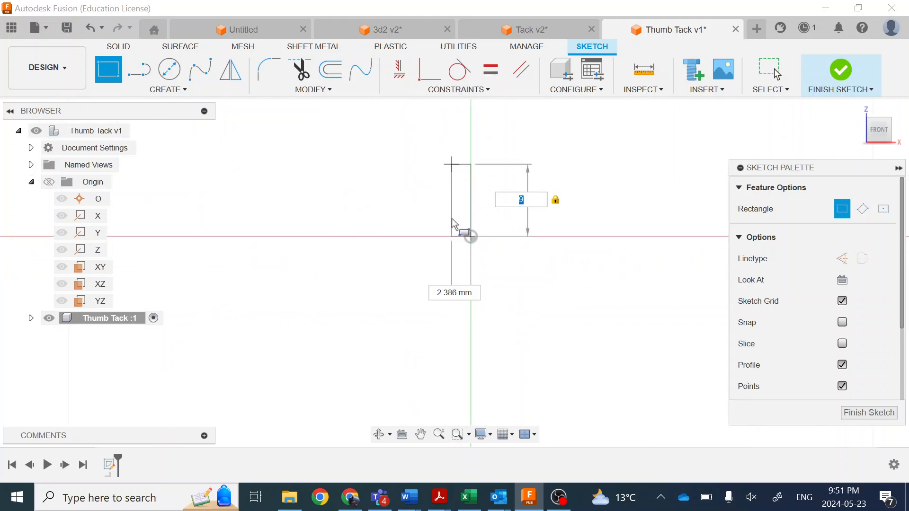
scroll(464, 190, "down", 1)
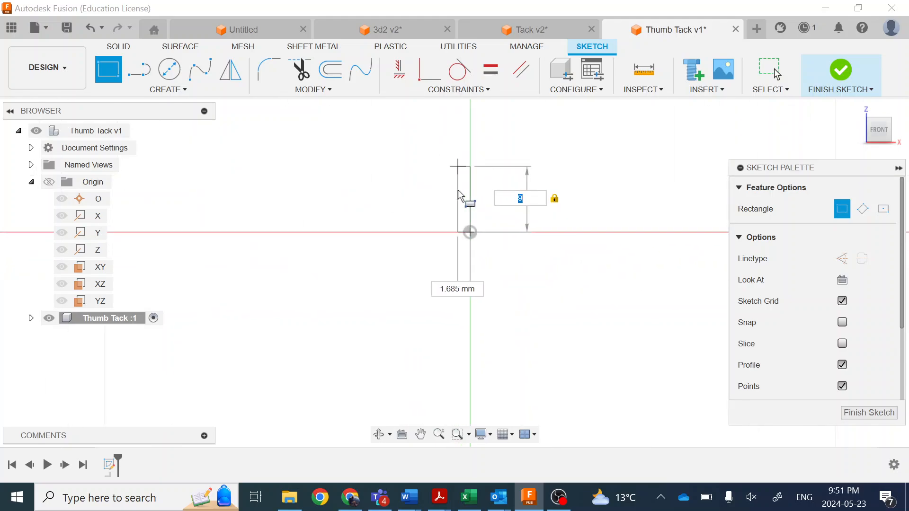
key("Tab")
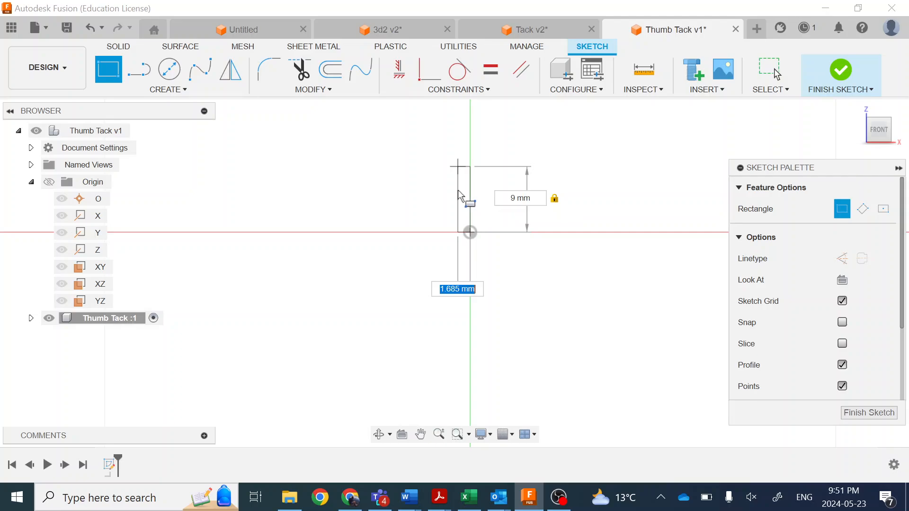
type(".6")
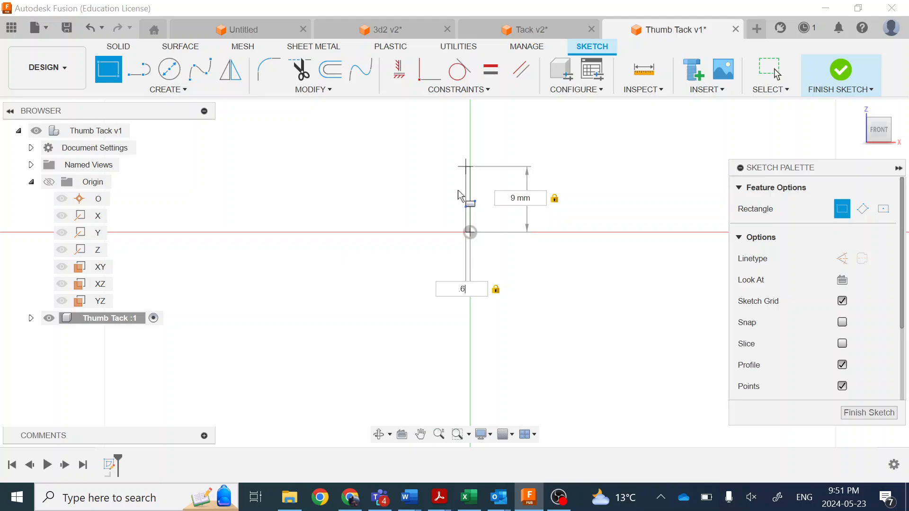
key("Return")
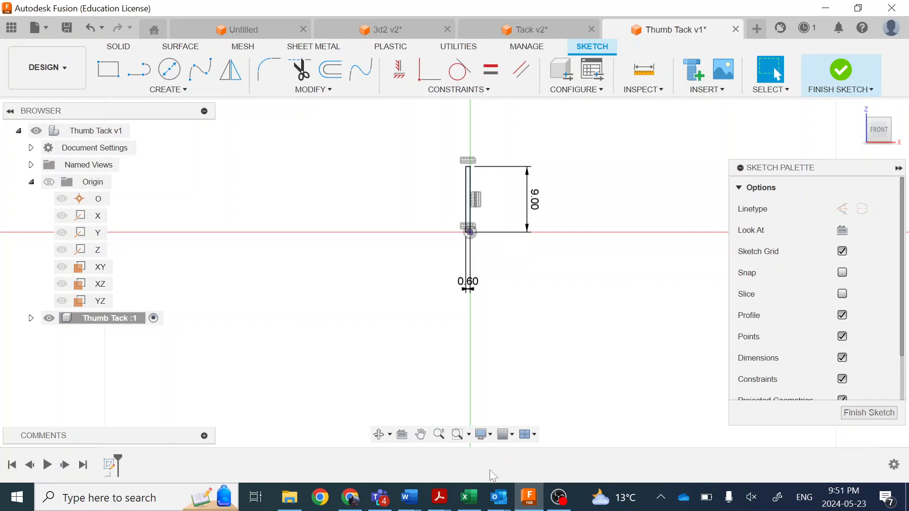
Check the Tack.pdf drawing in Acrobat again for the tack's profile dimensions and return to the Fusion sketch.
mouse_move(440, 502)
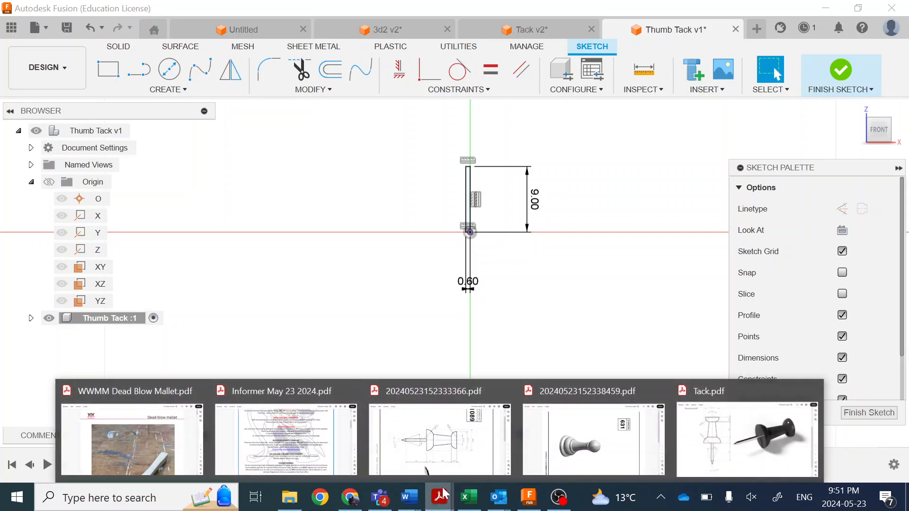
left_click(713, 445)
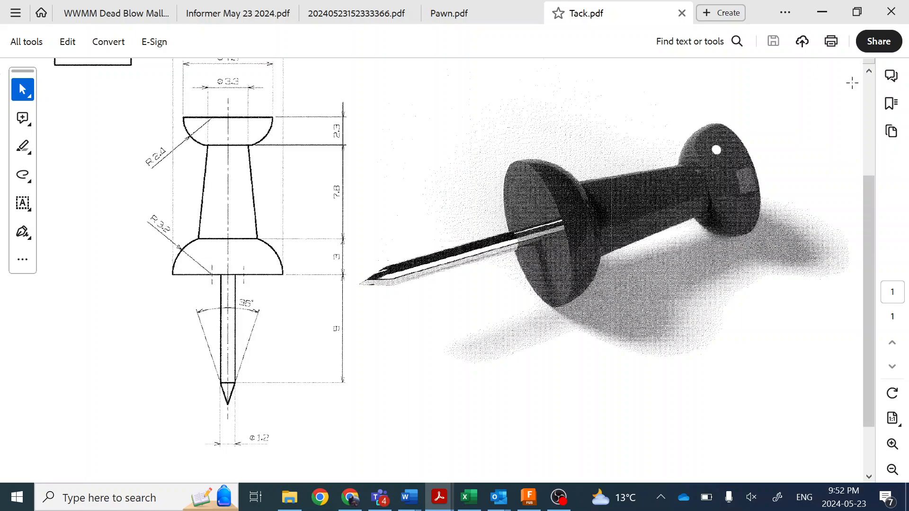
left_click(822, 17)
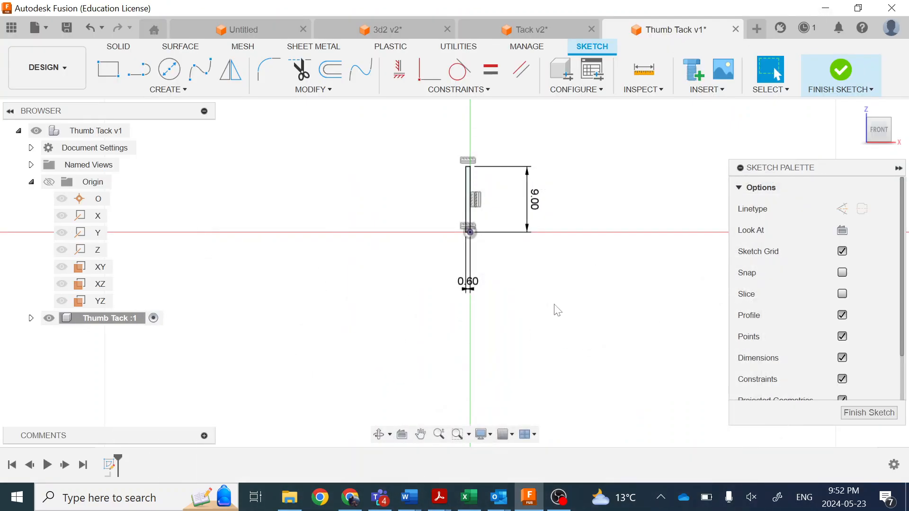
Sketch the needle tip: a line from the rectangle's lower outer corner down to the vertical axis at 72°, closed back up to the origin.
scroll(459, 248, "up", 4)
scroll(446, 219, "up", 3)
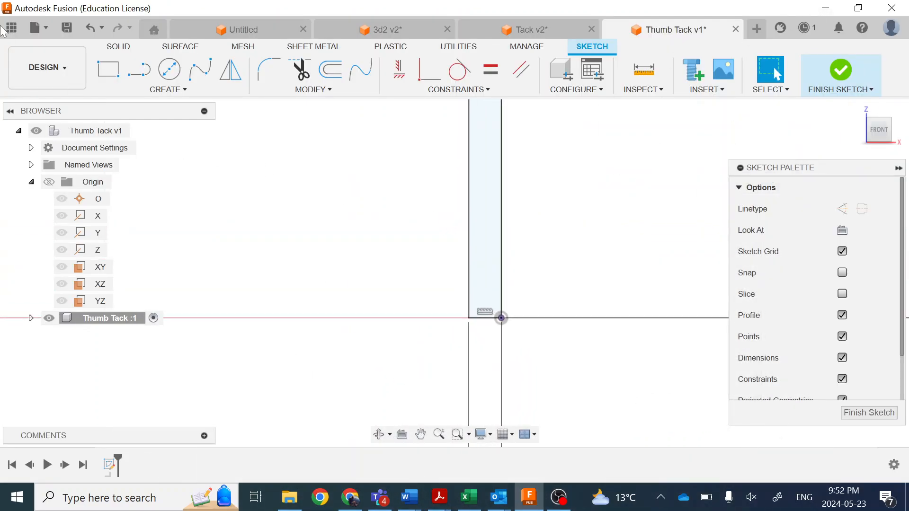
left_click(139, 70)
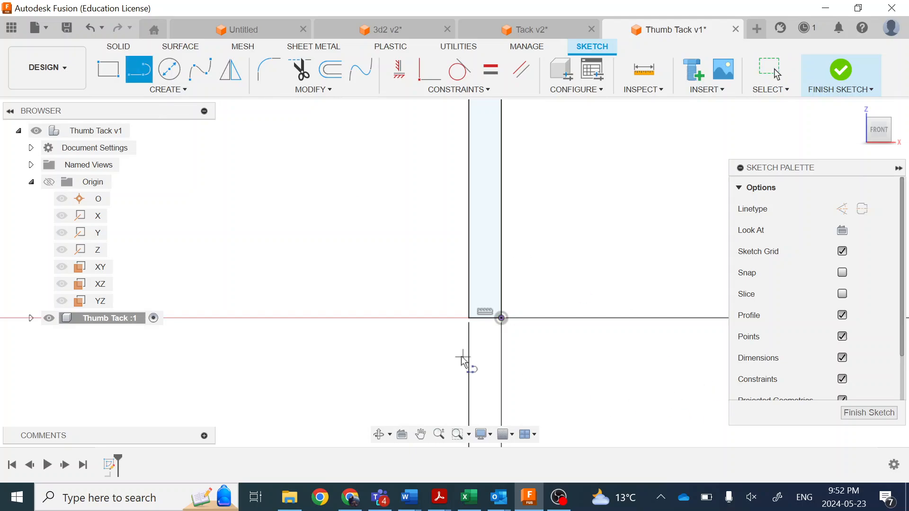
left_click(472, 320)
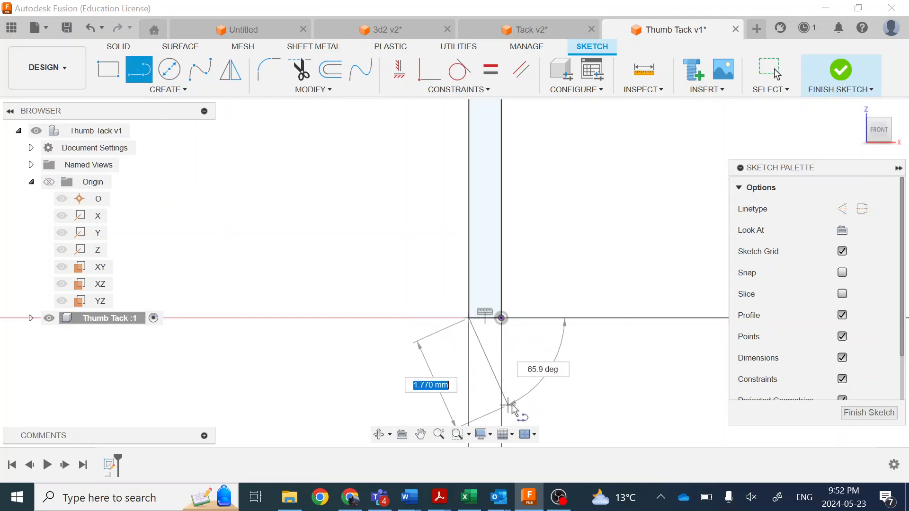
middle_click_drag(508, 416, 435, 284)
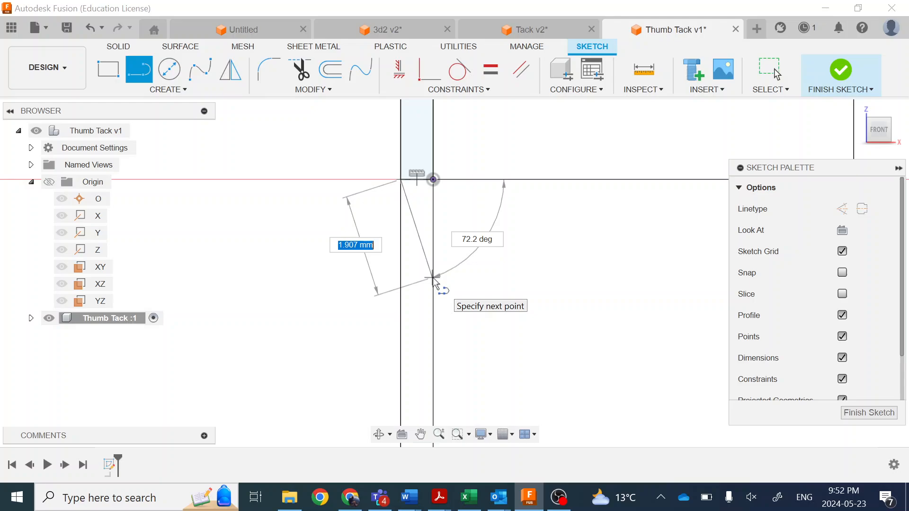
key("Tab")
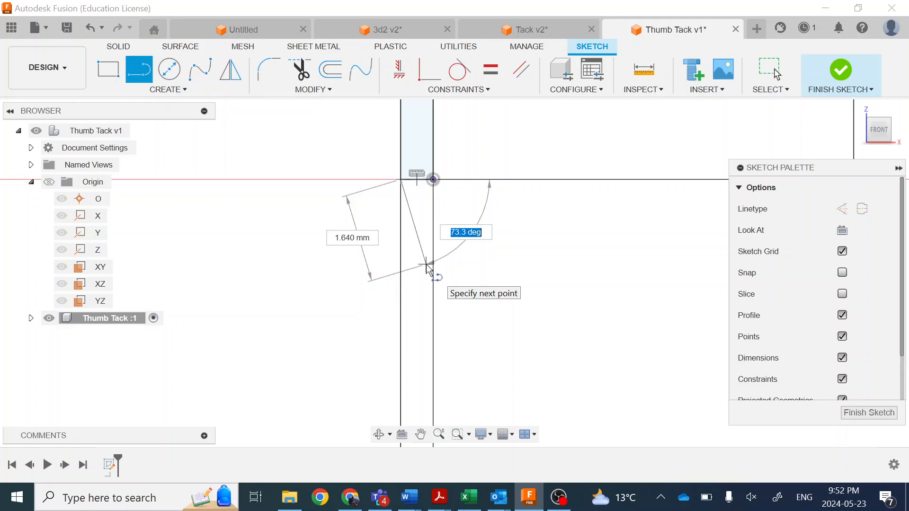
type("72")
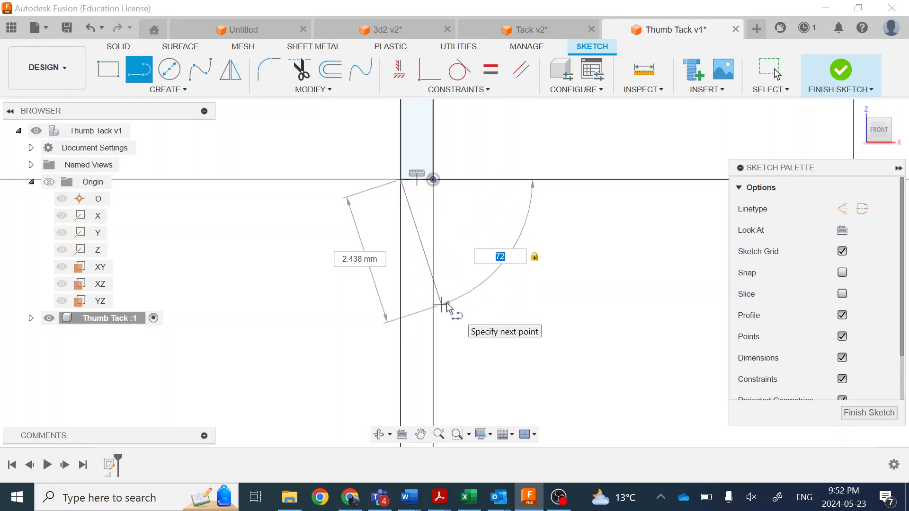
scroll(437, 282, "down", 1)
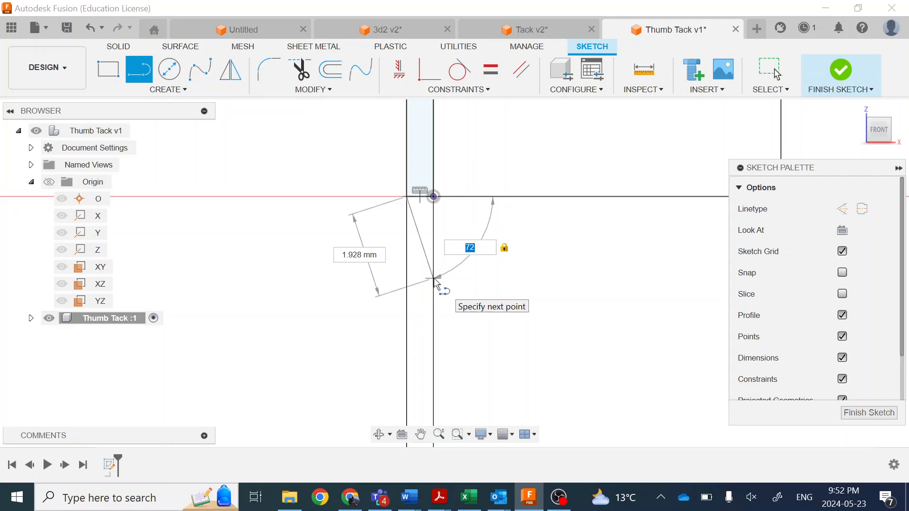
left_click(434, 281)
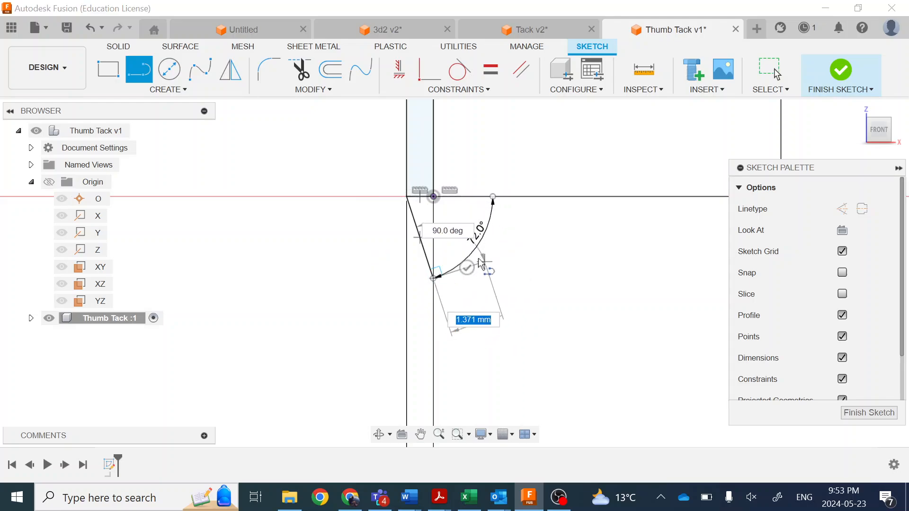
left_click(434, 196)
key("Escape")
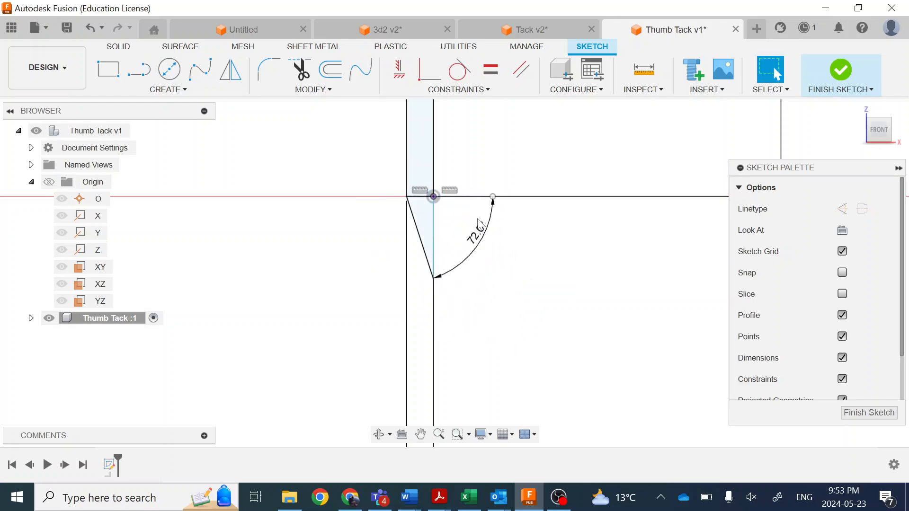
Apply a vertical constraint to the tip's closing line on the axis below the origin.
left_click(438, 245)
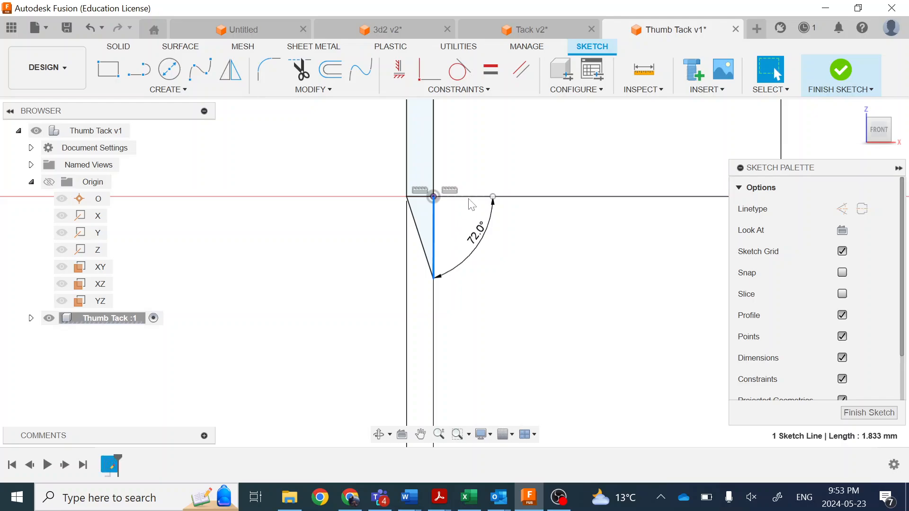
left_click(400, 78)
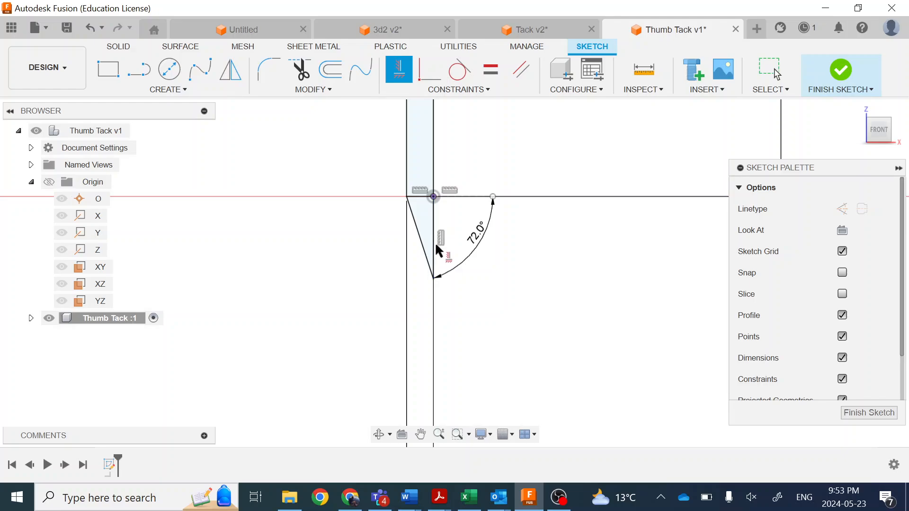
left_click(434, 199)
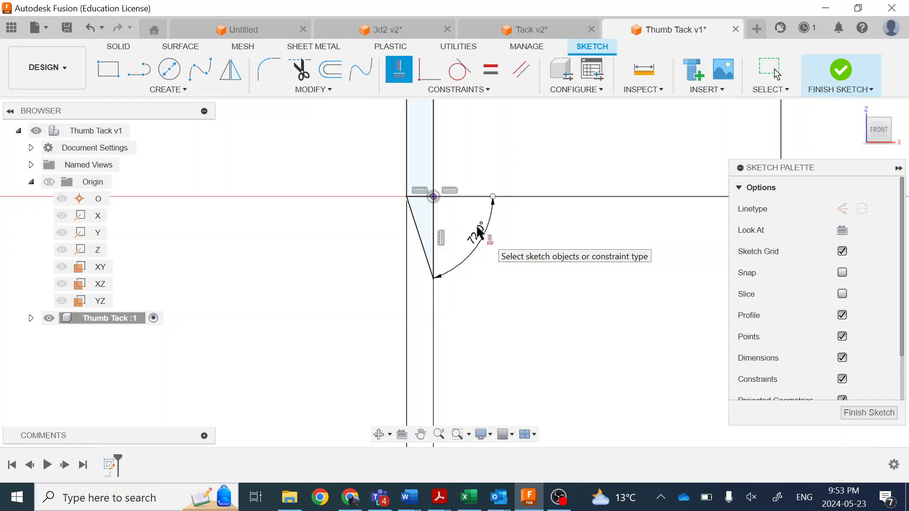
Check the diameter and height of the tack's lower flange in the Tack.pdf drawing in Acrobat, and return to the Fusion sketch.
scroll(569, 239, "down", 5)
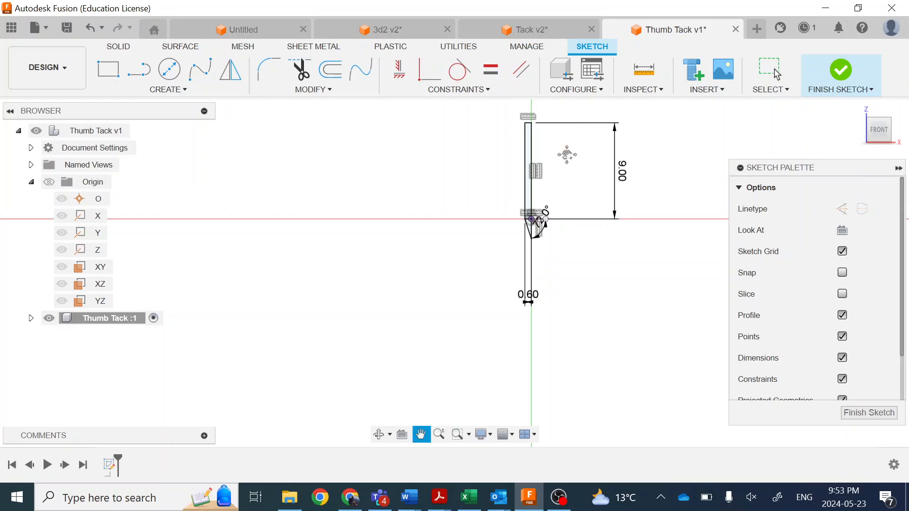
scroll(566, 154, "up", 4)
scroll(540, 208, "up", 1)
mouse_move(547, 205)
middle_mouse_down()
mouse_move(564, 269)
mouse_move(496, 192)
middle_mouse_up()
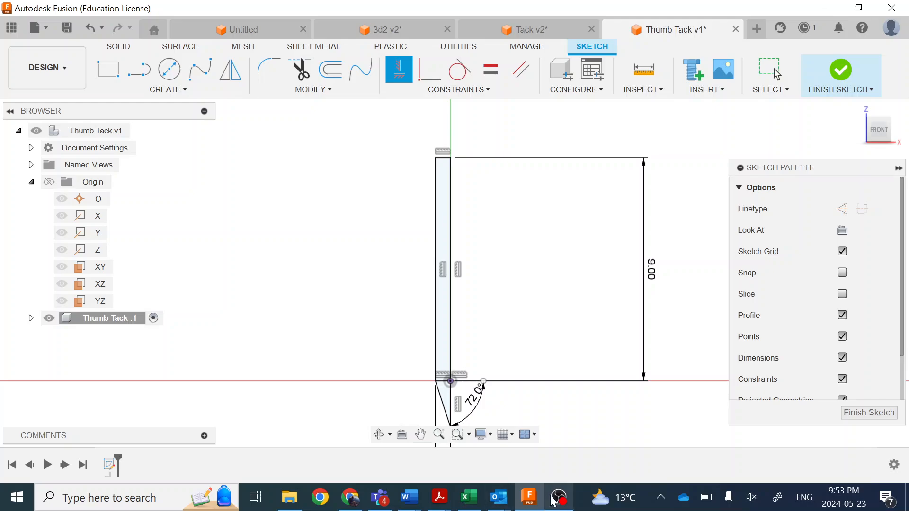
mouse_move(445, 496)
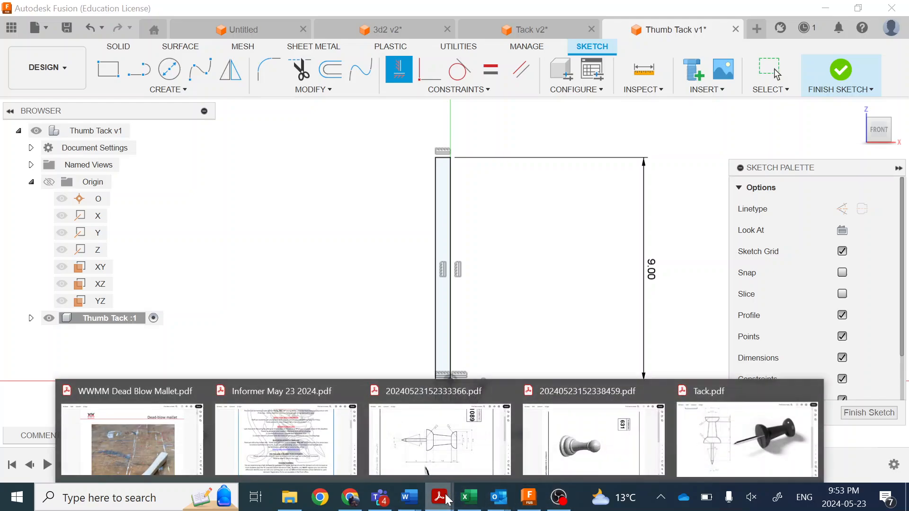
left_click(708, 457)
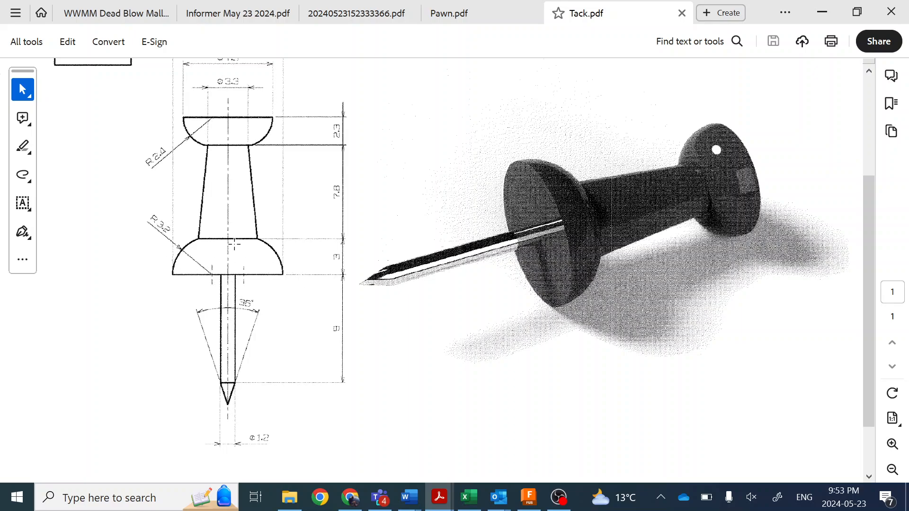
scroll(195, 273, "down", 1)
scroll(194, 272, "up", 2)
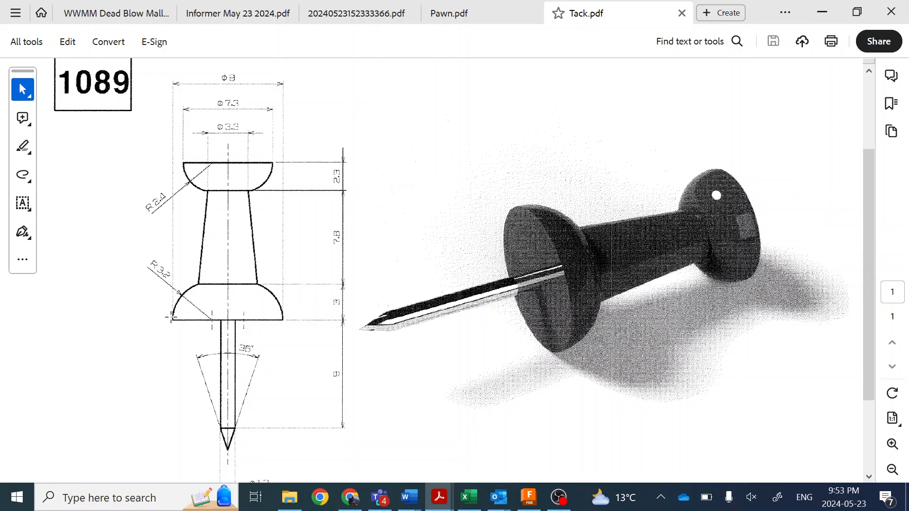
left_click(822, 10)
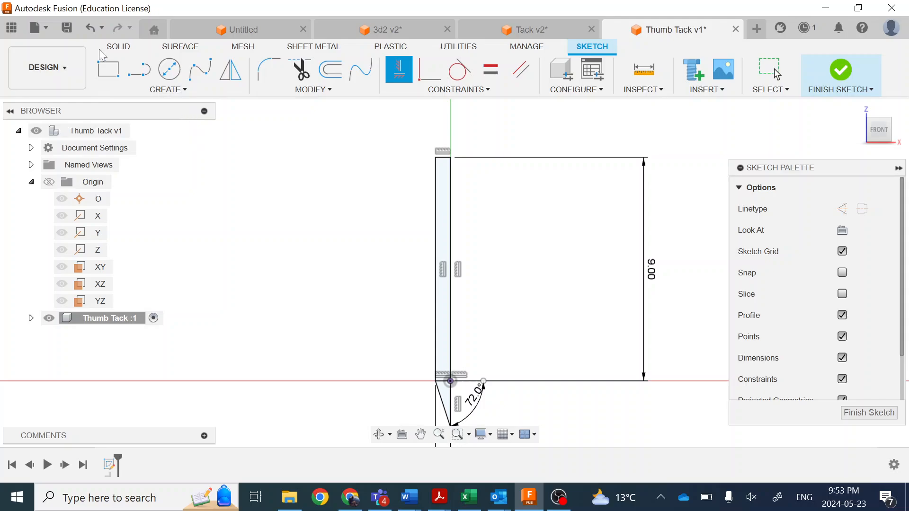
Sketch a 4.5 mm horizontal line outward from the needle rectangle's upper corner on the axis.
left_click(138, 70)
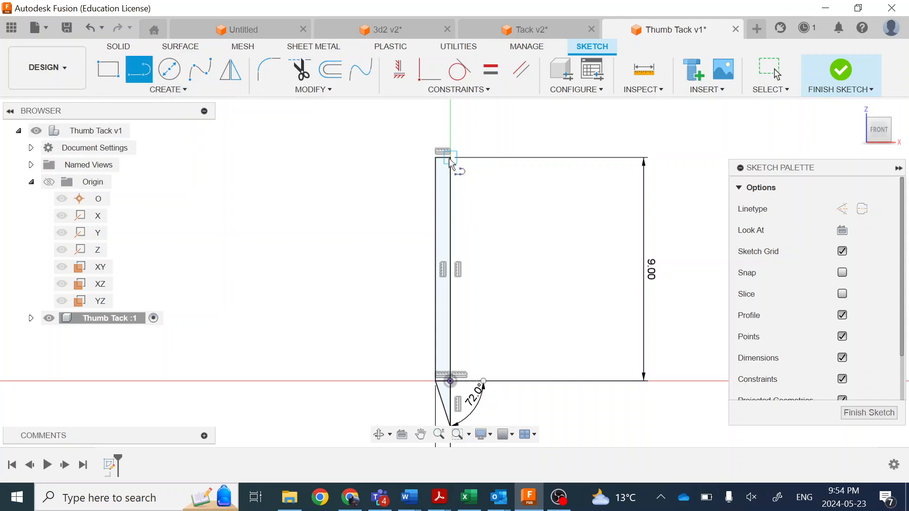
left_click_drag(450, 158, 385, 157)
type("4.5")
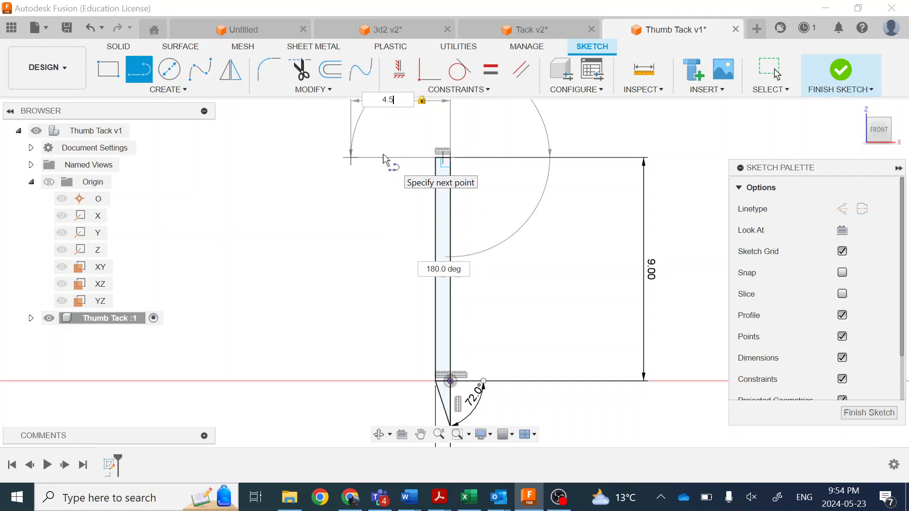
key("Return")
key("Escape")
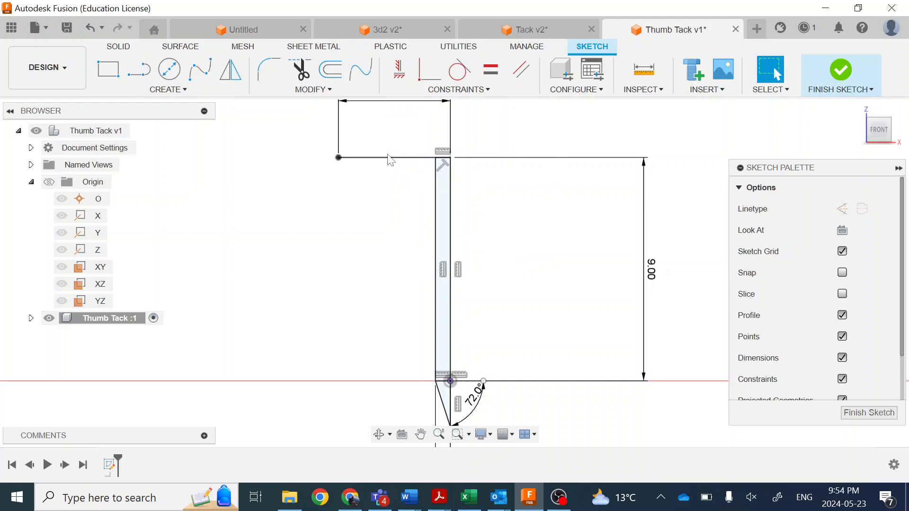
Sketch a 3 mm vertical line upward along the axis from the same upper corner, and hide the sketch dimensions.
left_click(139, 69)
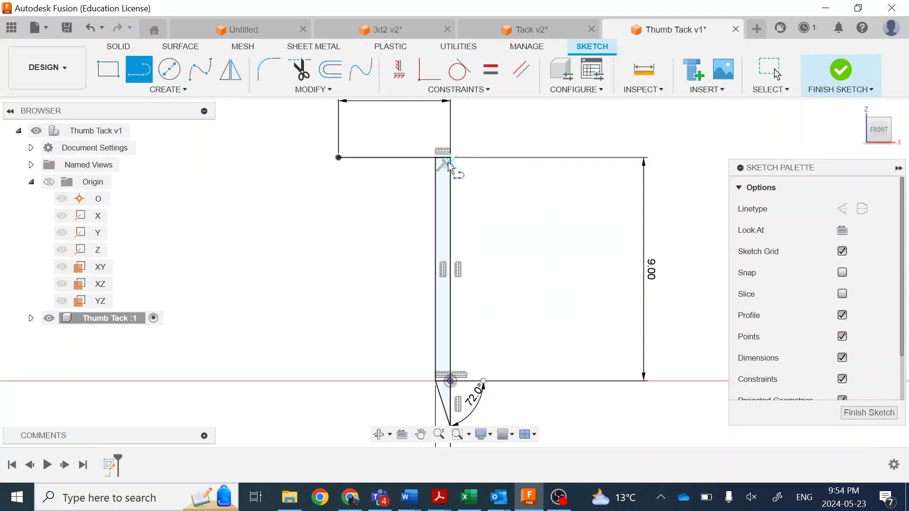
left_click(450, 158)
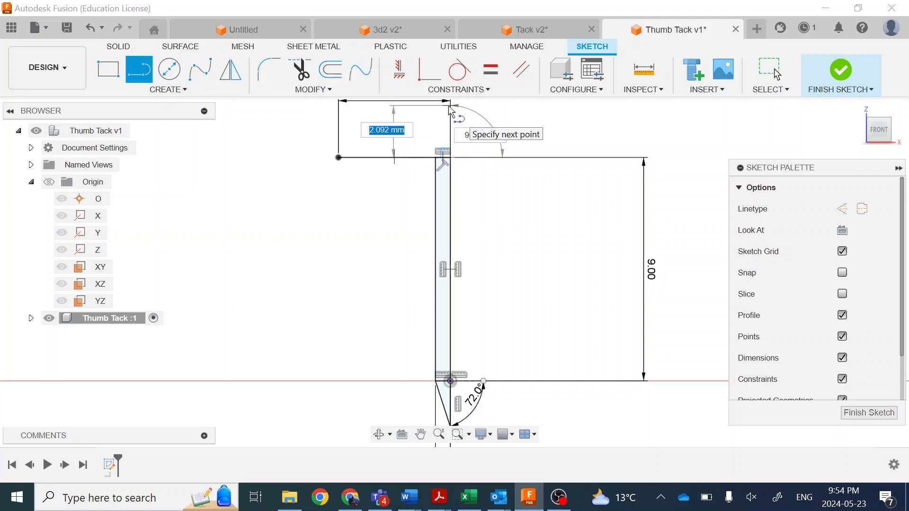
type("3")
key("Return")
key("Escape")
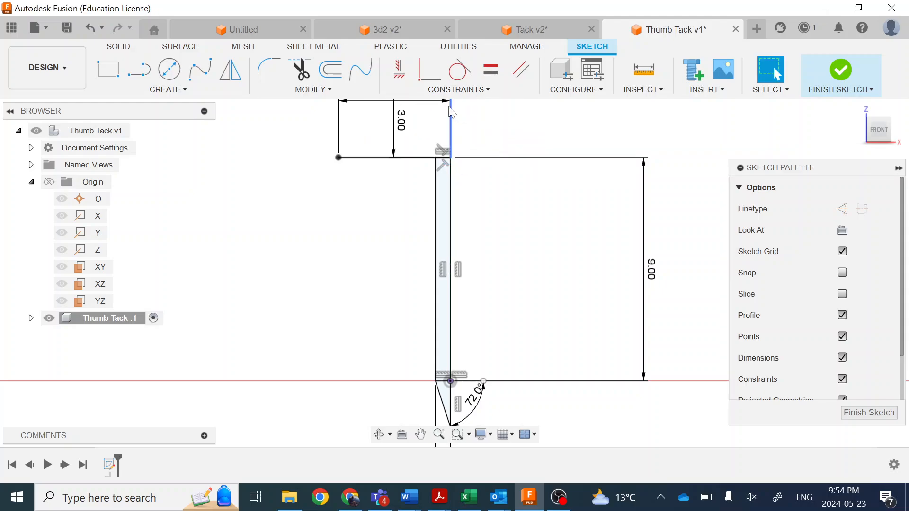
middle_click_drag(483, 179, 483, 270)
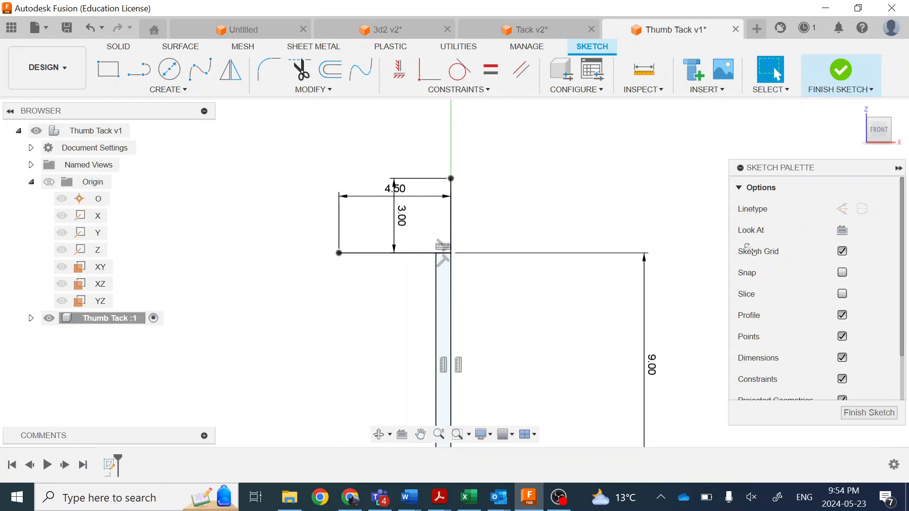
left_click(842, 358)
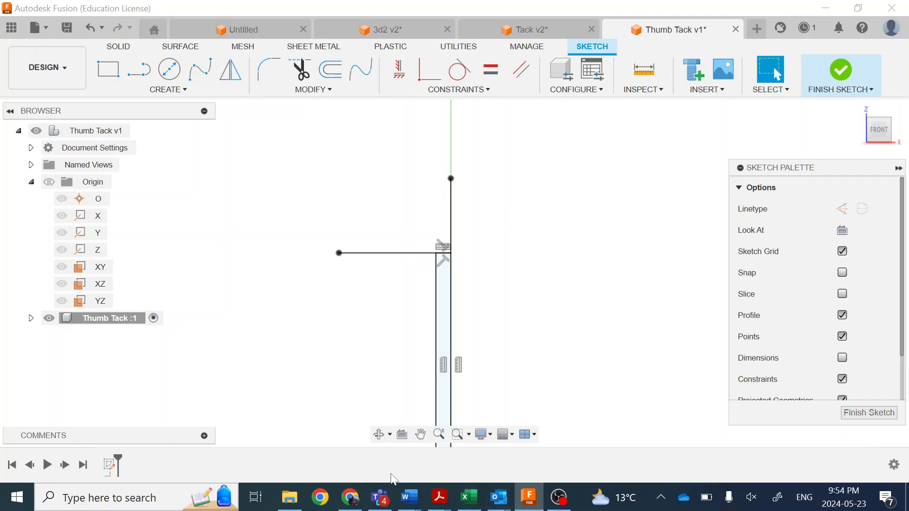
Examine the lower flange's arc radius and its centre position in the Tack.pdf drawing in Acrobat, and return to the Fusion sketch.
mouse_move(438, 498)
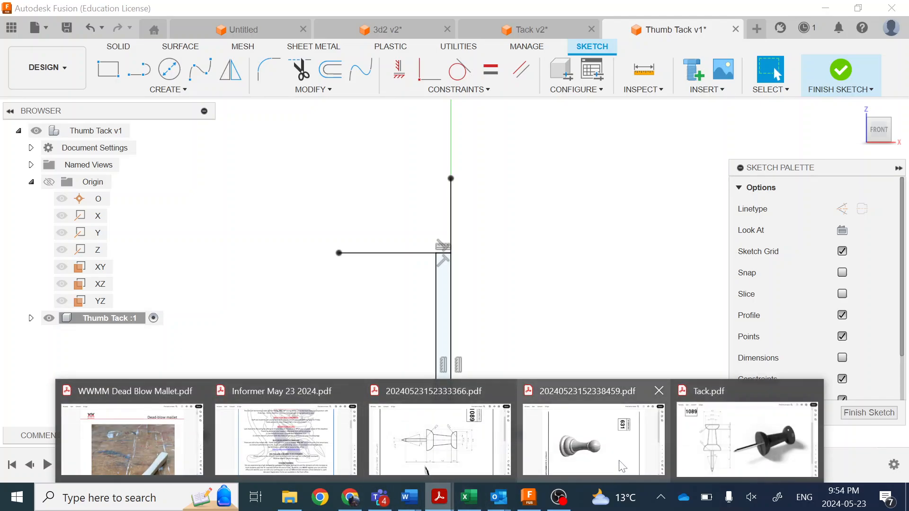
left_click(705, 450)
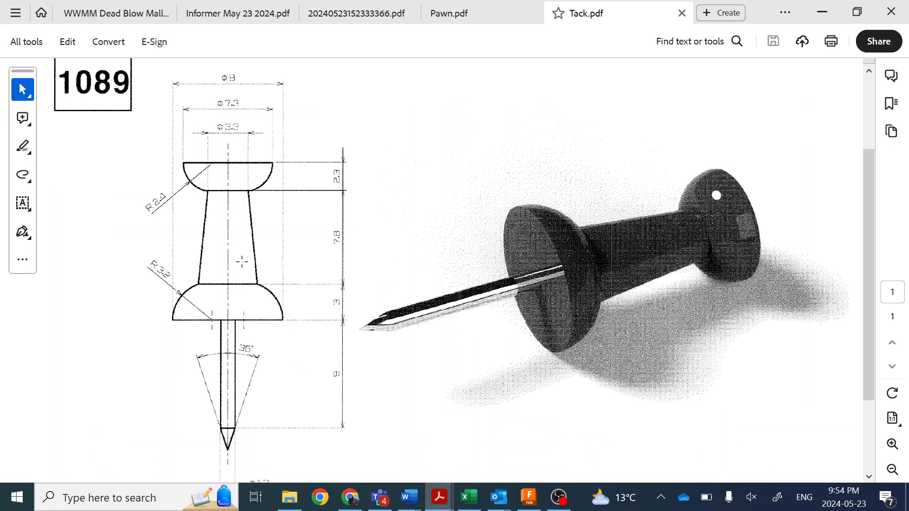
scroll(217, 326, "up", 1)
scroll(213, 325, "down", 1)
left_click(823, 13)
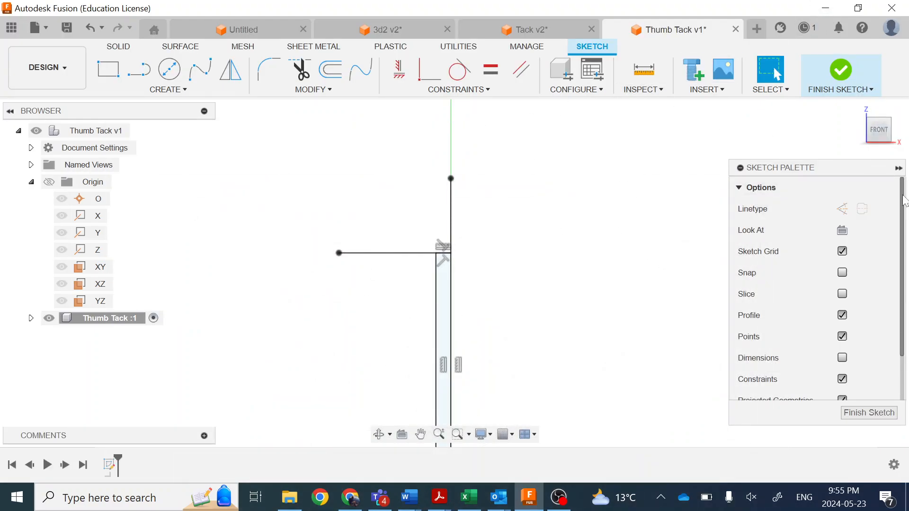
Draw a 3.2 mm construction line from the outer end of the 4.5 mm line inward along it toward the axis.
left_click(842, 209)
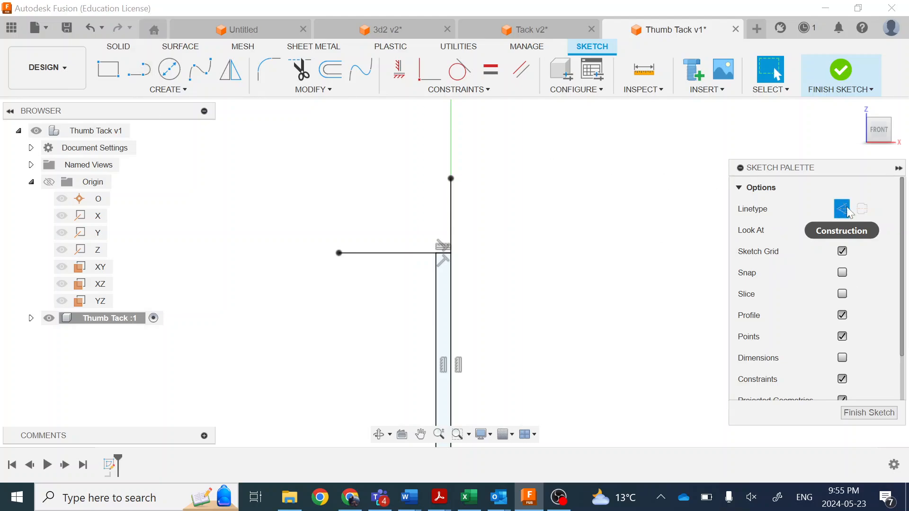
left_click(140, 70)
left_click(339, 253)
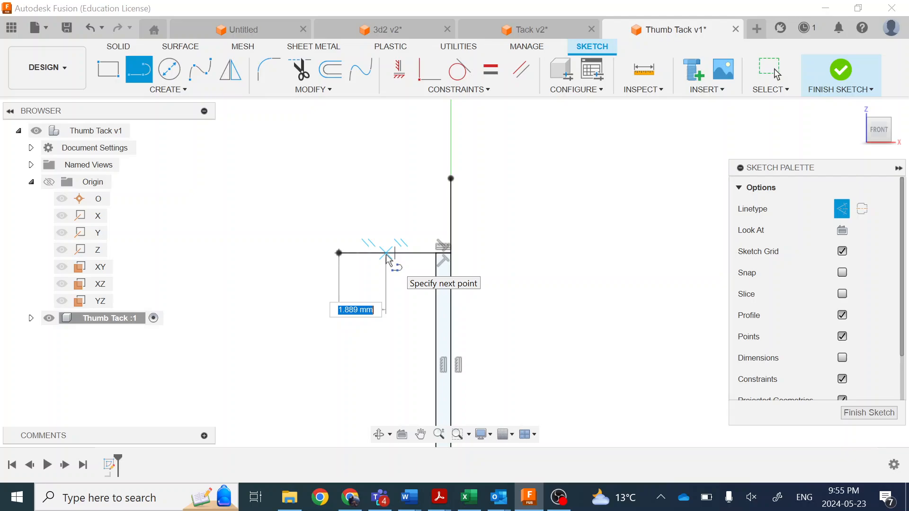
type("3.2")
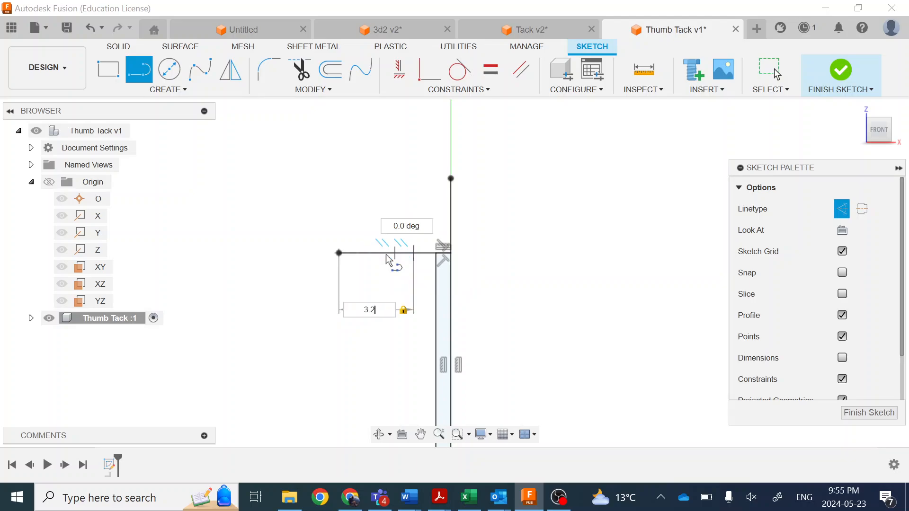
key("Return")
key("Escape")
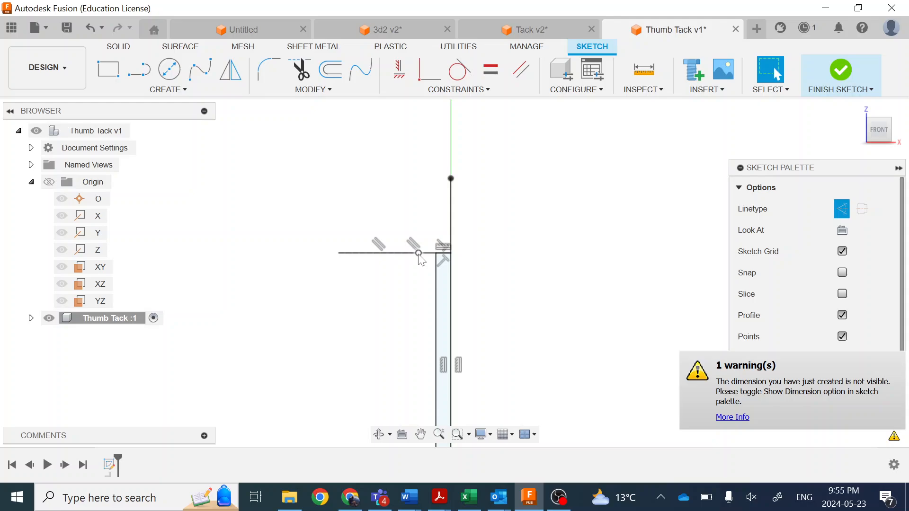
Check the lower flange arc in Tack.pdf in Acrobat, and draw a circle in Fusion from the construction line's inner end through its outer end.
mouse_move(438, 505)
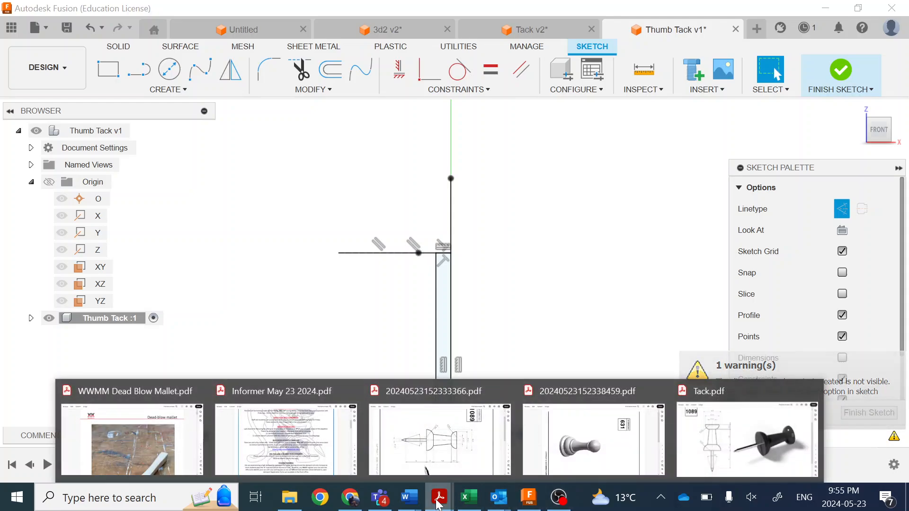
left_click(747, 440)
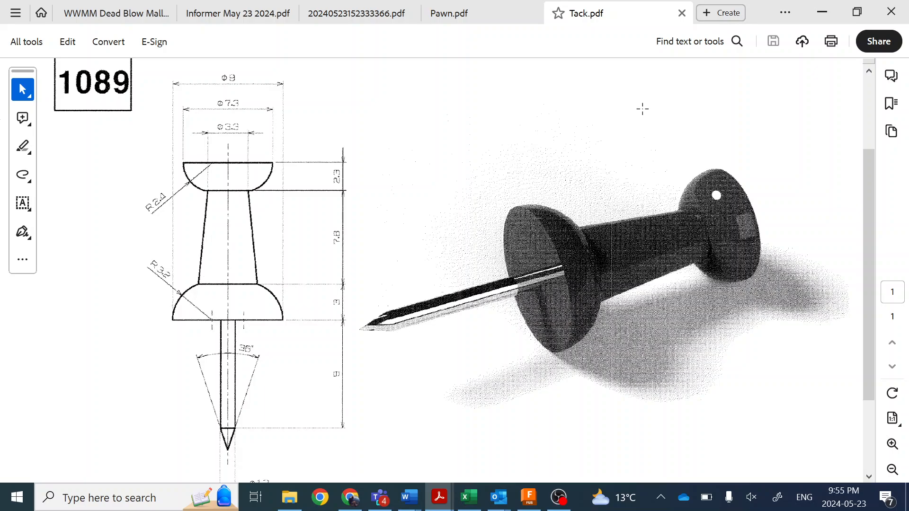
left_click(821, 10)
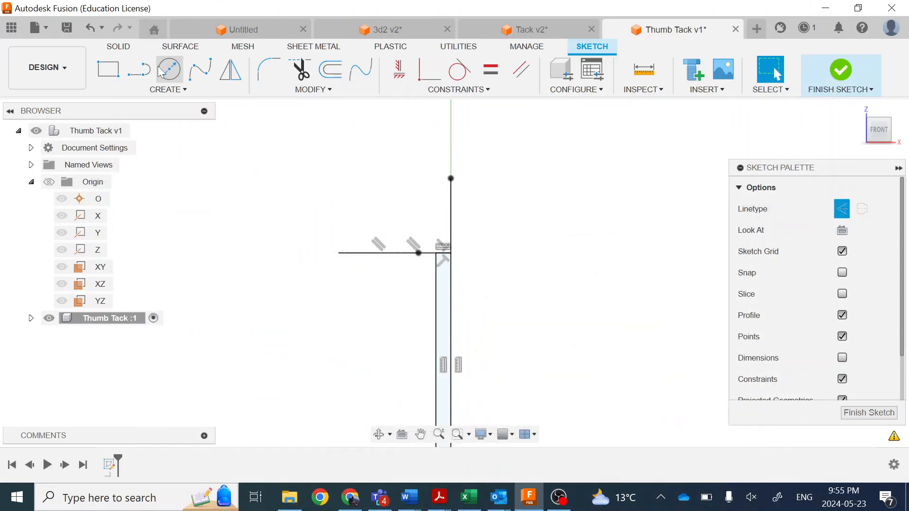
left_click(175, 68)
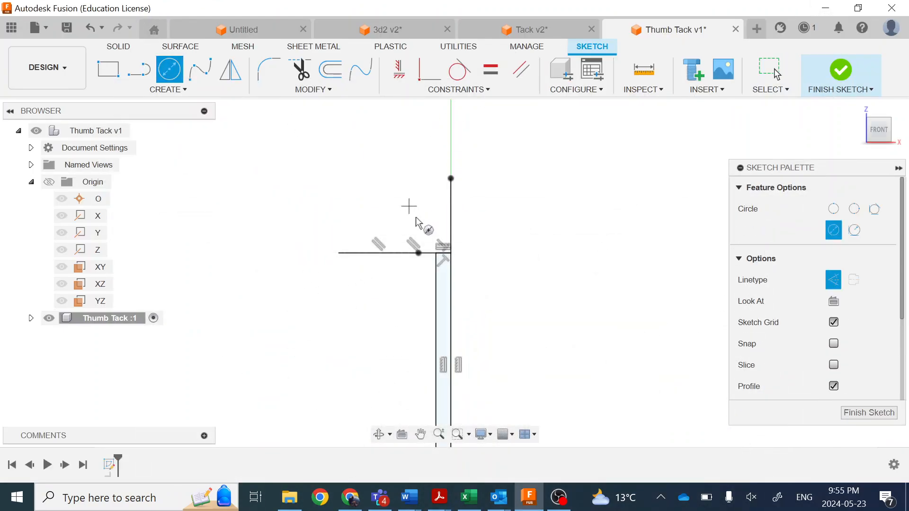
left_click(418, 253)
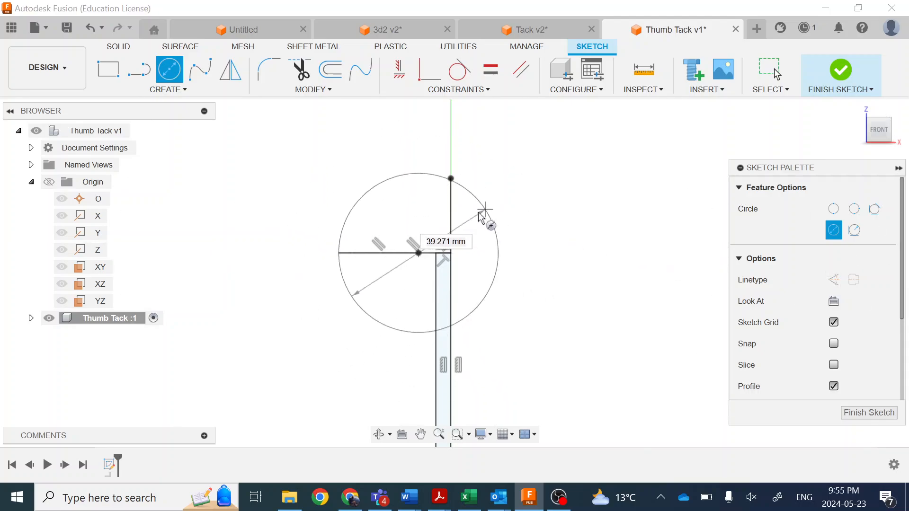
left_click(340, 254)
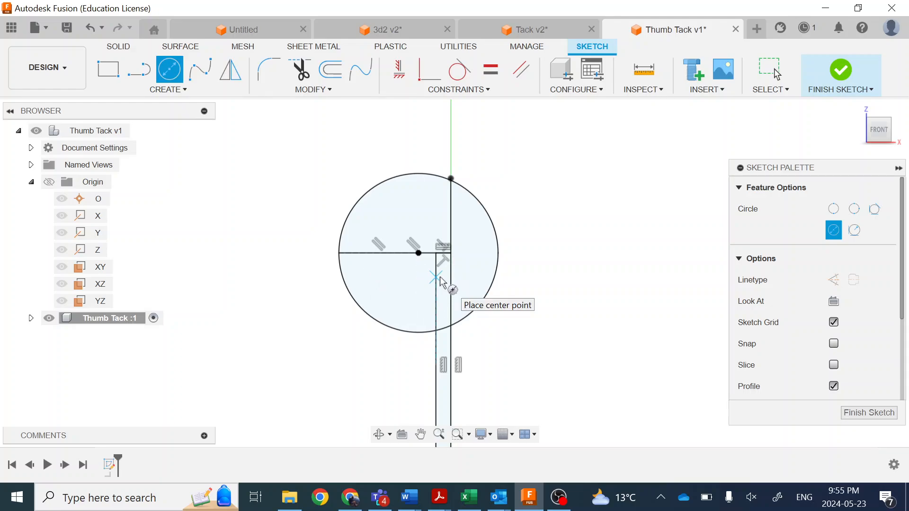
Trim the circle's portions below the horizontal flange line and beyond the vertical axis line, keeping only the arc over the flange.
left_click(300, 70)
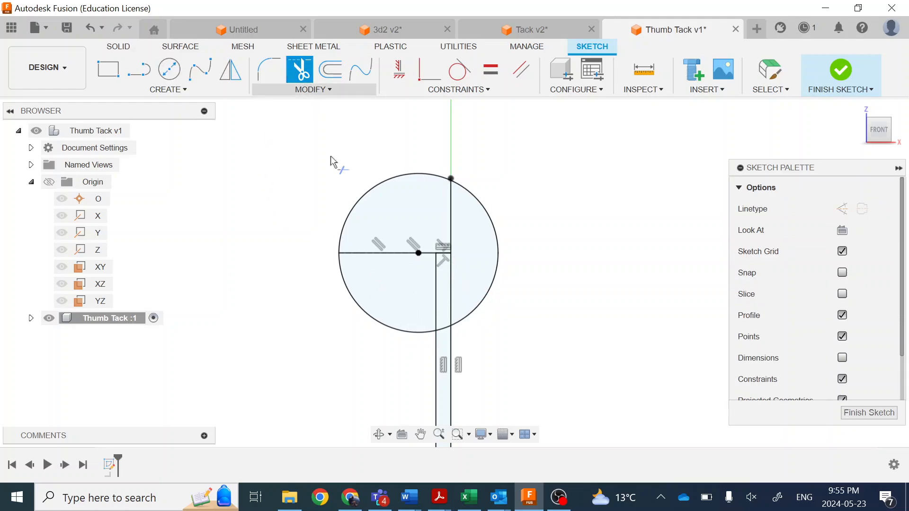
left_click(383, 332)
left_click(443, 333)
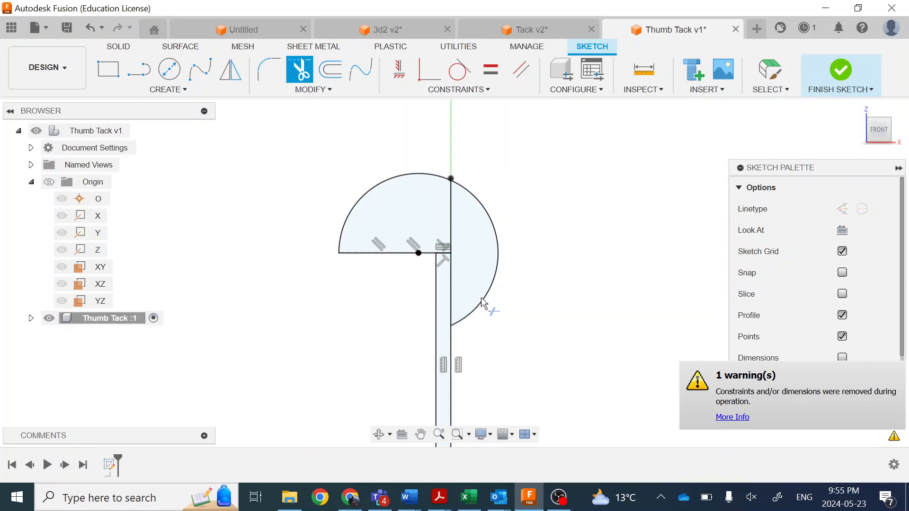
left_click(483, 303)
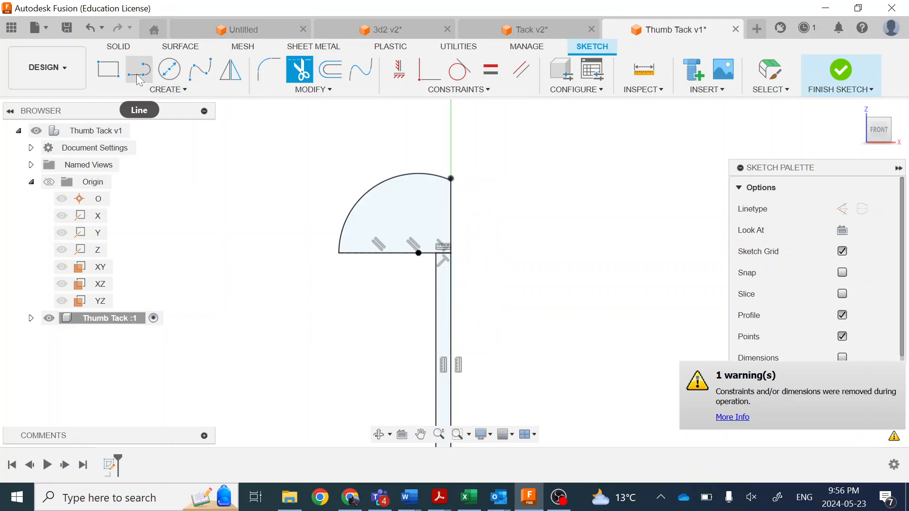
Examine the flange's flat upper edge and the body dimensions in Tack.pdf in Acrobat, and return to the Fusion sketch.
mouse_move(440, 497)
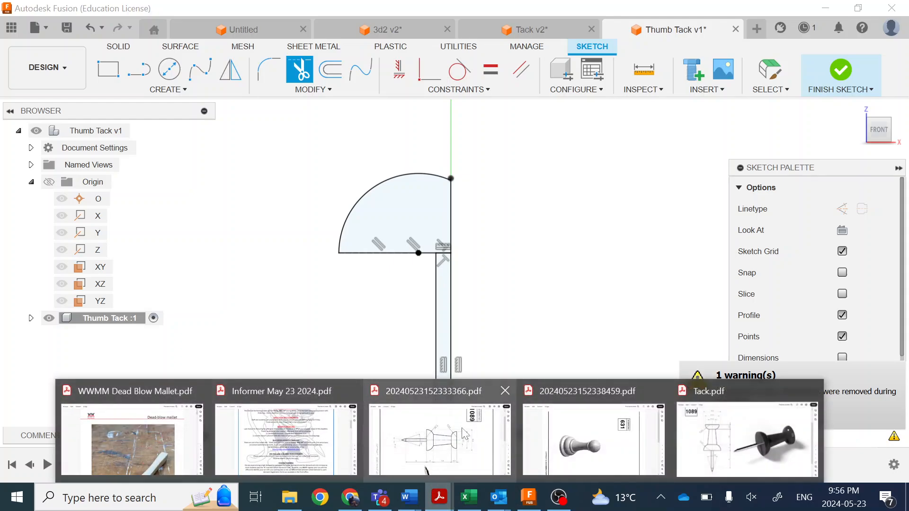
left_click(743, 438)
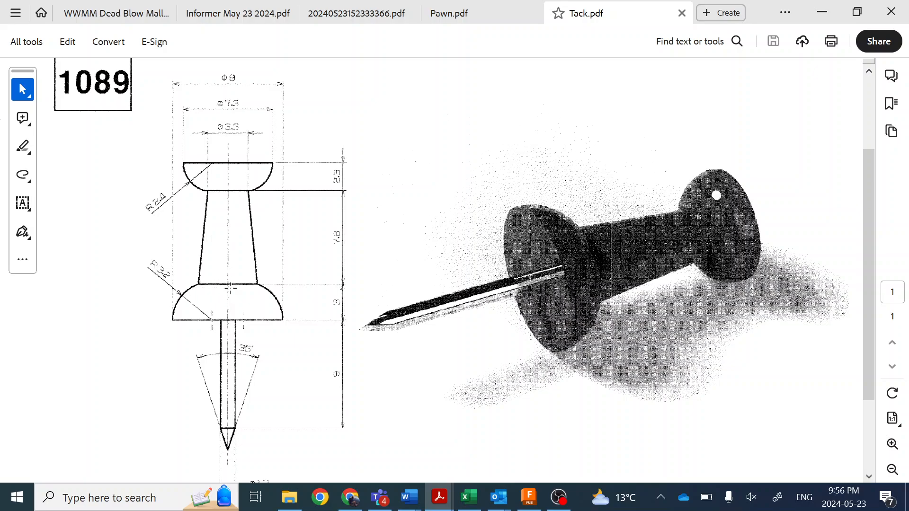
scroll(230, 288, "down", 2)
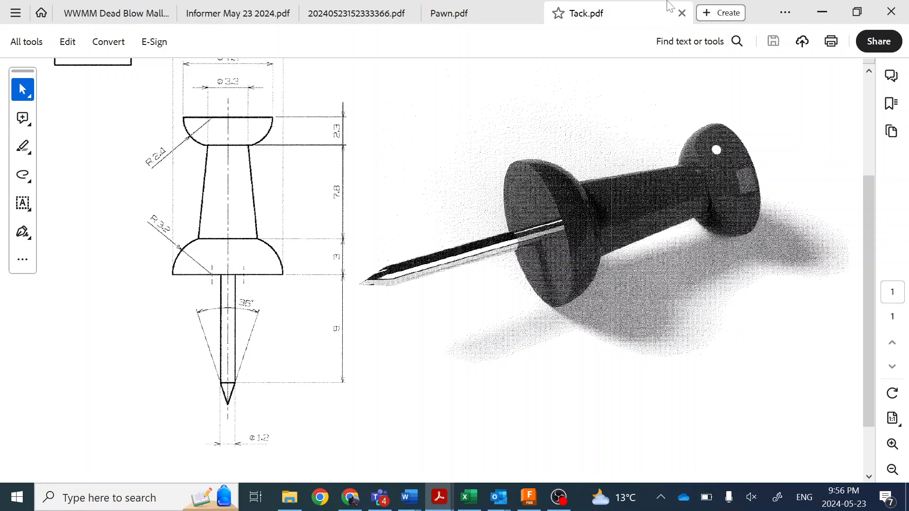
left_click(720, 12)
left_click(491, 397)
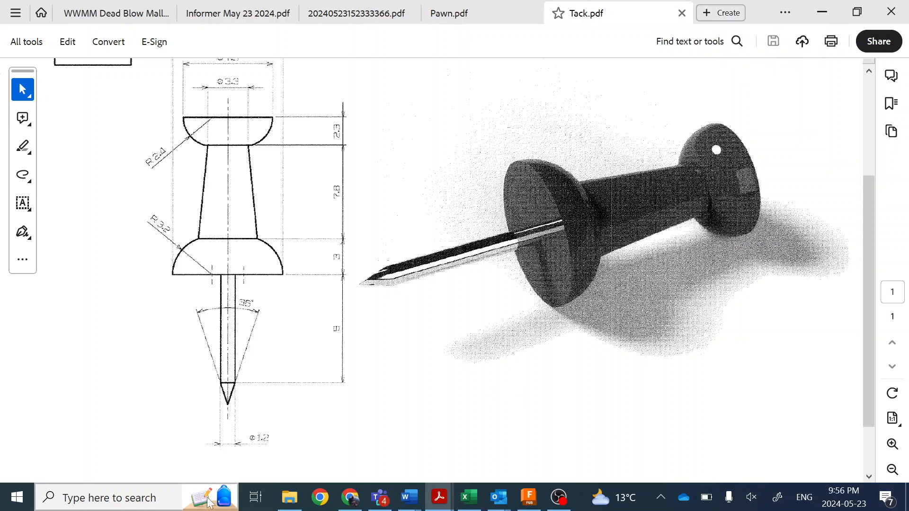
left_click(527, 497)
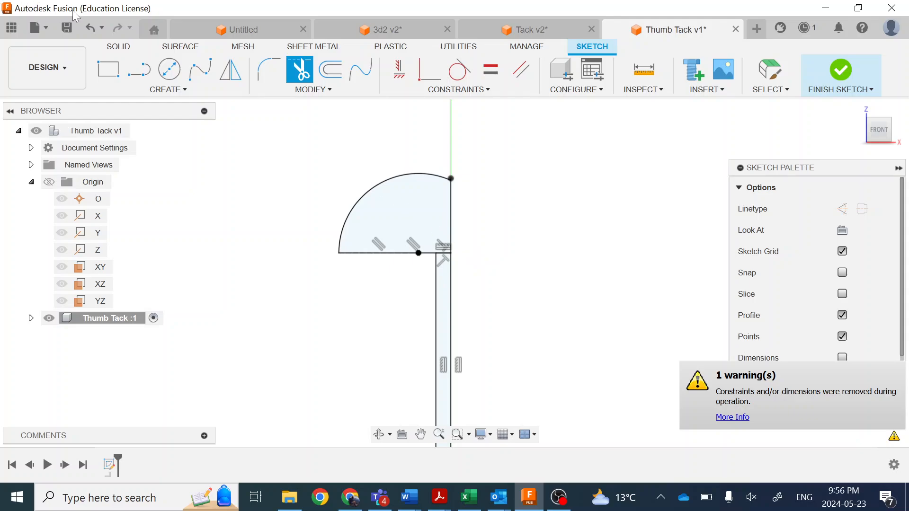
Sketch a horizontal line from the upper end of the 3 mm vertical line outward past the flange arc.
key("l")
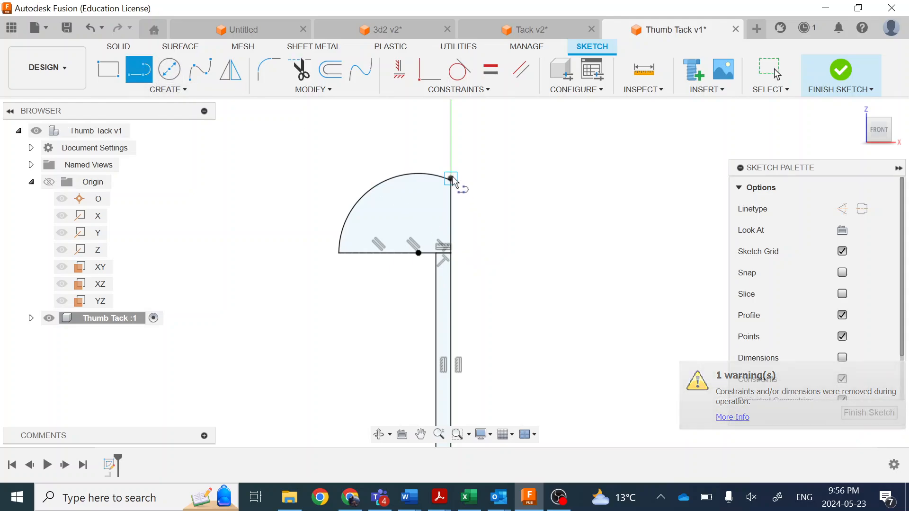
left_click(452, 179)
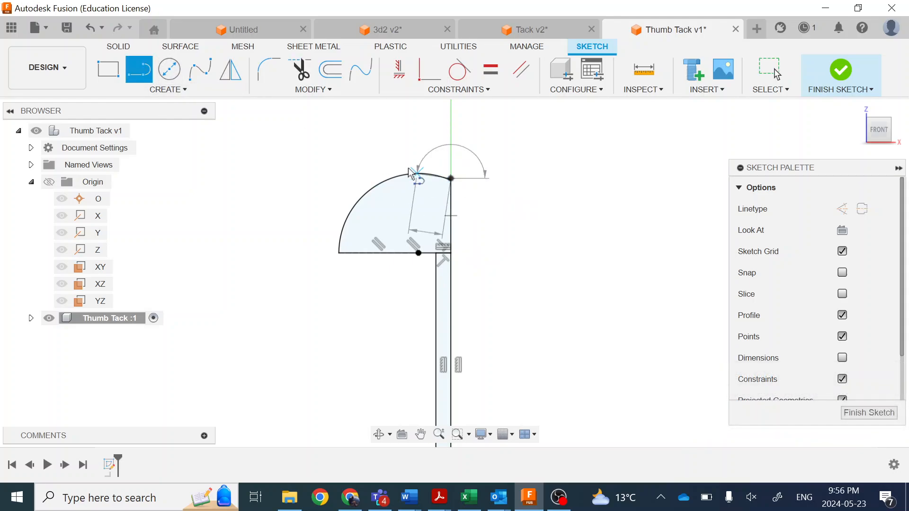
left_click(324, 179)
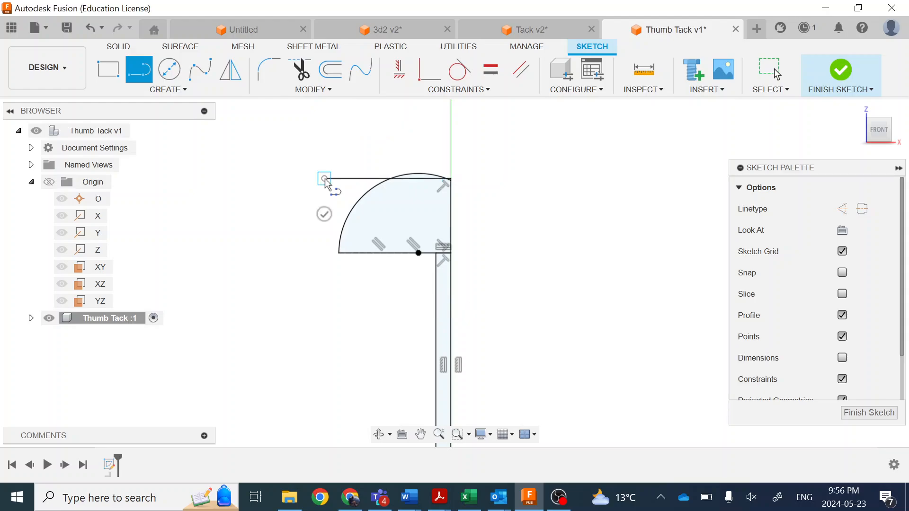
mouse_move(327, 184)
left_mouse_down()
mouse_move(325, 223)
mouse_move(300, 188)
left_mouse_up()
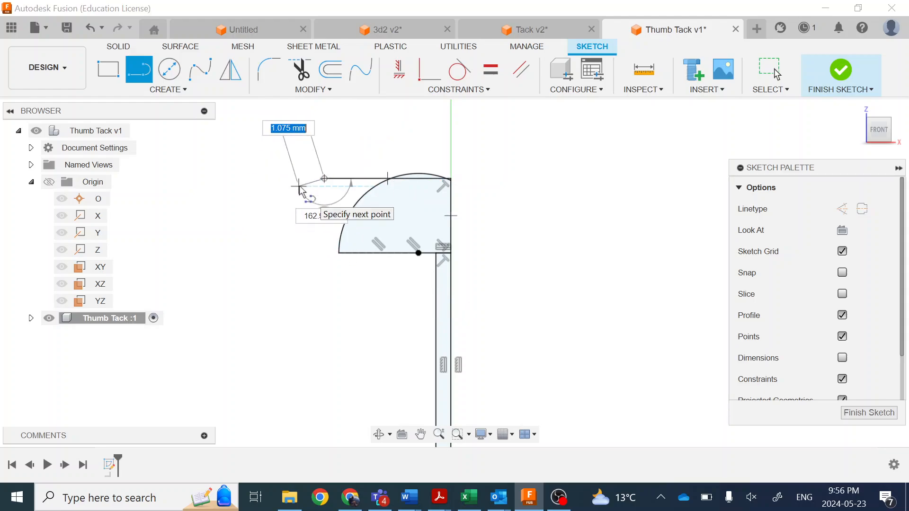
key("Escape")
Trim the part of the flange arc bulging above the horizontal line and its short remnant at the axis corner.
scroll(400, 177, "up", 2)
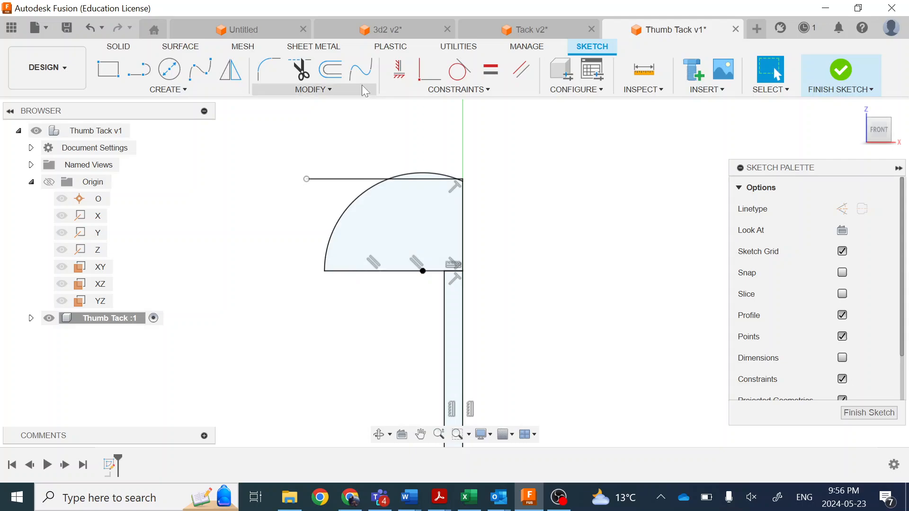
left_click(300, 70)
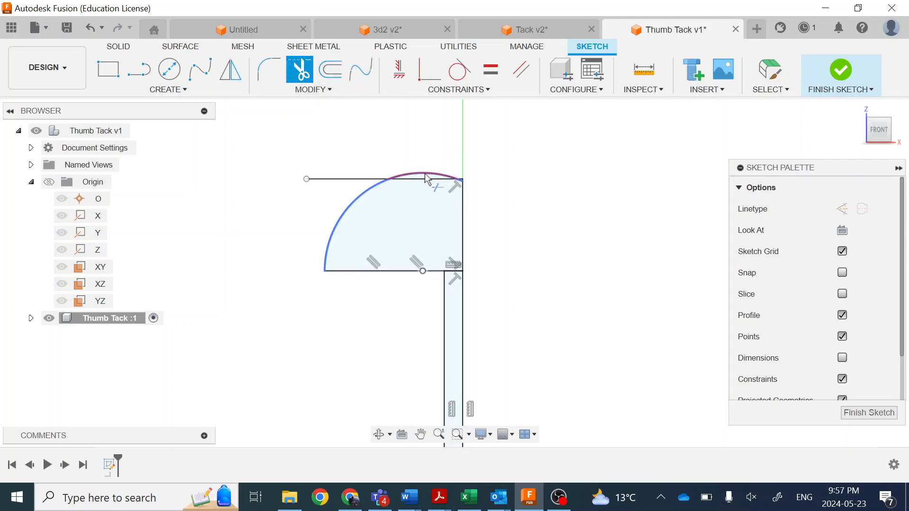
left_click(432, 176)
scroll(458, 180, "up", 2)
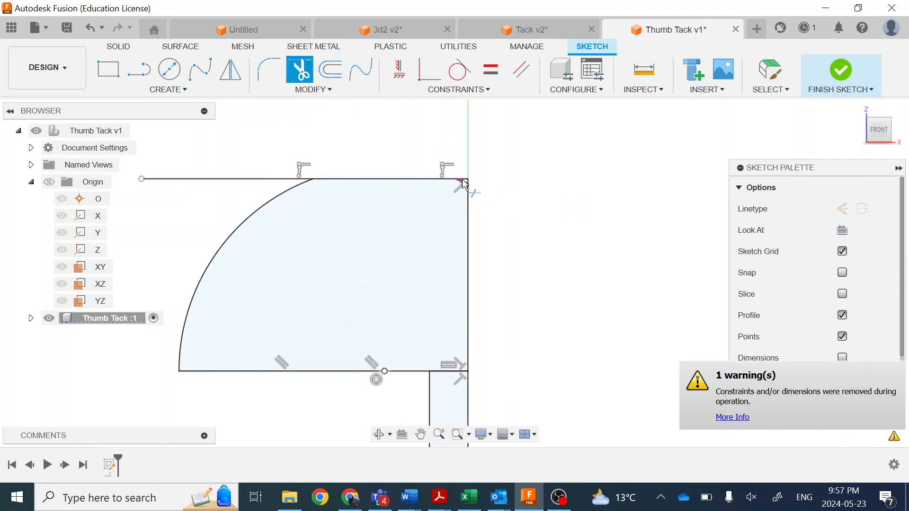
left_click(462, 181)
Undo the trim of the horizontal line segment between the flange arc and the axis.
left_click(287, 180)
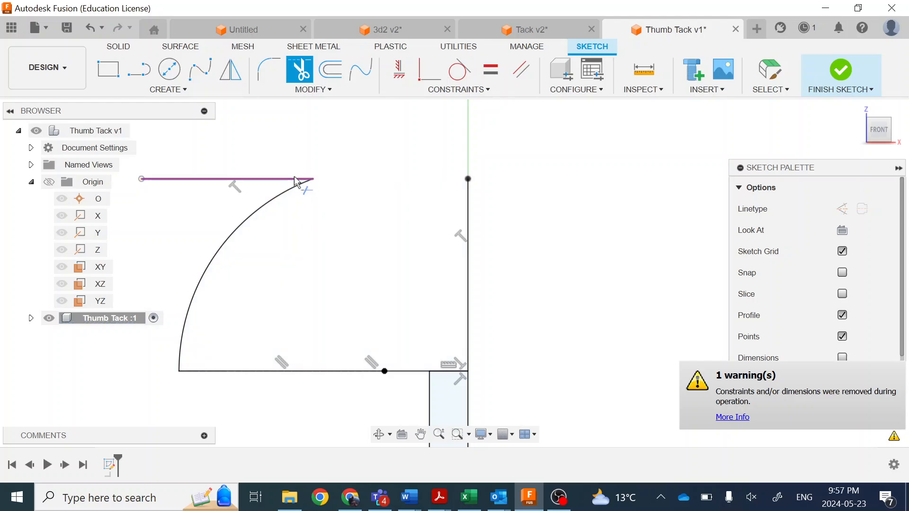
key("Escape")
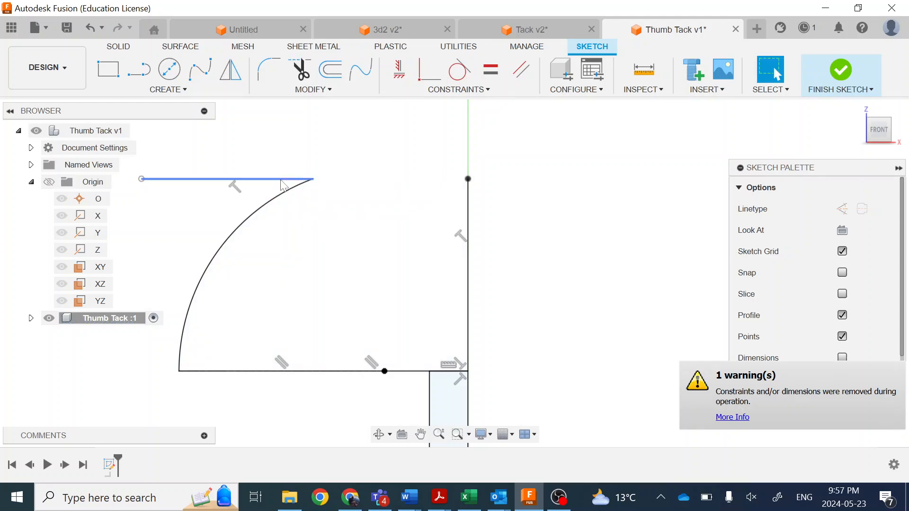
key("ctrl+z")
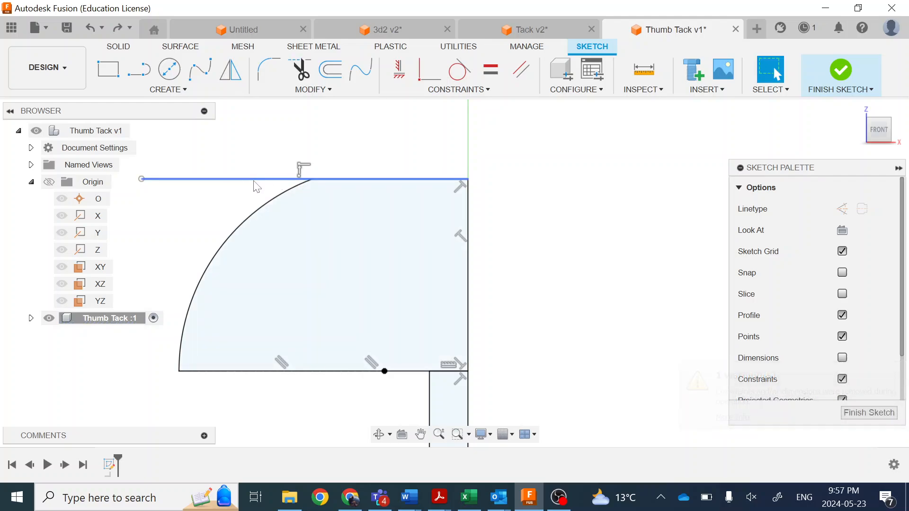
Trim the horizontal line's overhang outside the flange arc so the flange's upper edge ends at the arc.
key("t")
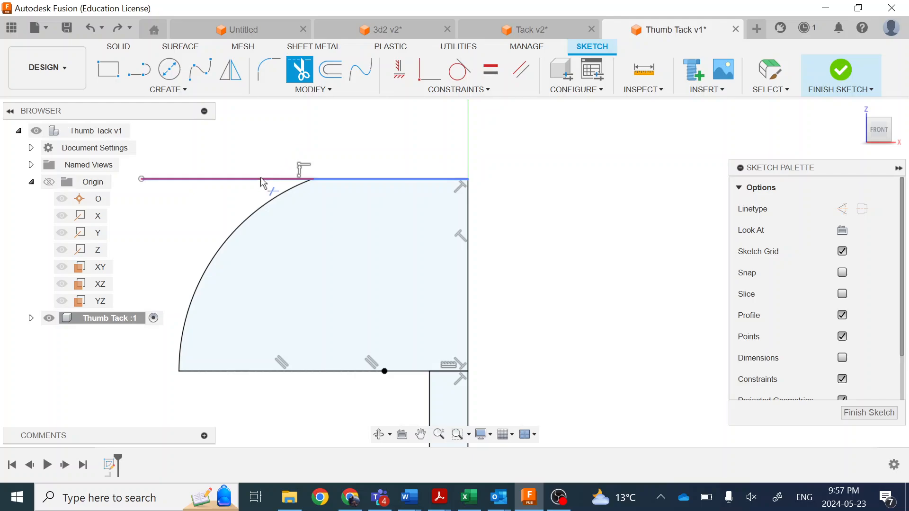
left_click(272, 180)
scroll(426, 178, "up", 2)
scroll(424, 192, "down", 4)
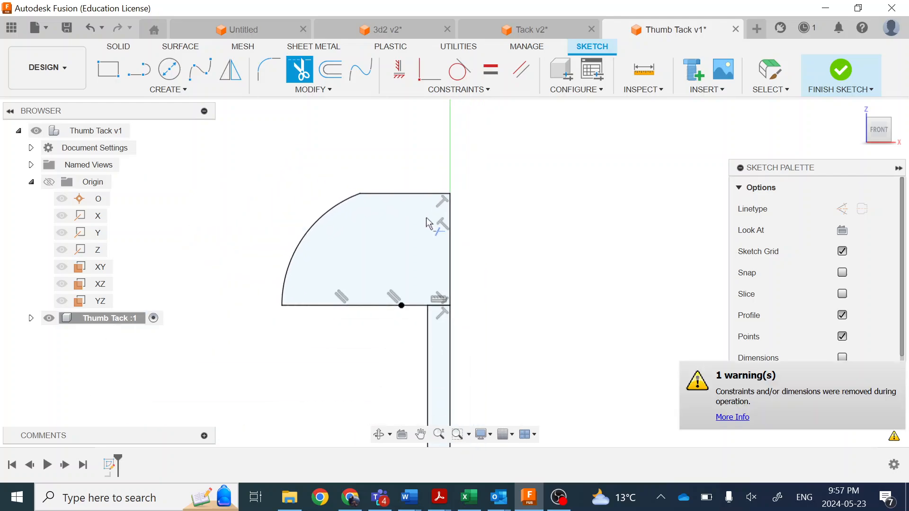
scroll(519, 207, "down", 3)
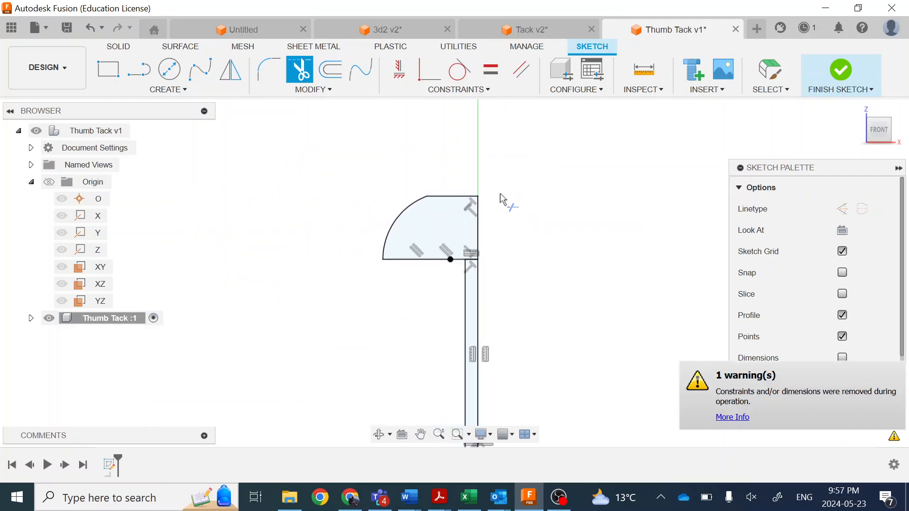
mouse_move(503, 197)
middle_mouse_down()
mouse_move(483, 289)
mouse_move(416, 198)
mouse_move(411, 205)
middle_mouse_up()
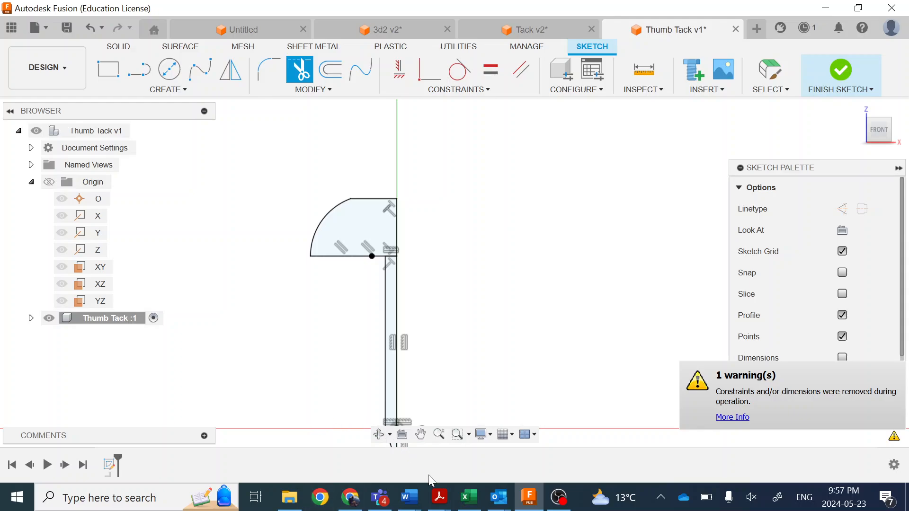
Check the tapered body's height in Tack.pdf in Acrobat, and sketch a 7.8 mm vertical line in Fusion up the axis from the flange's upper corner.
mouse_move(445, 508)
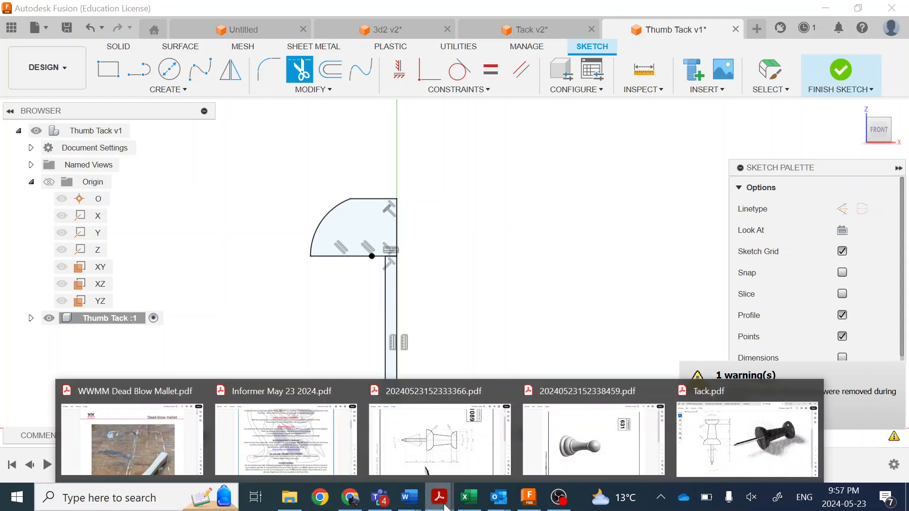
left_click(705, 428)
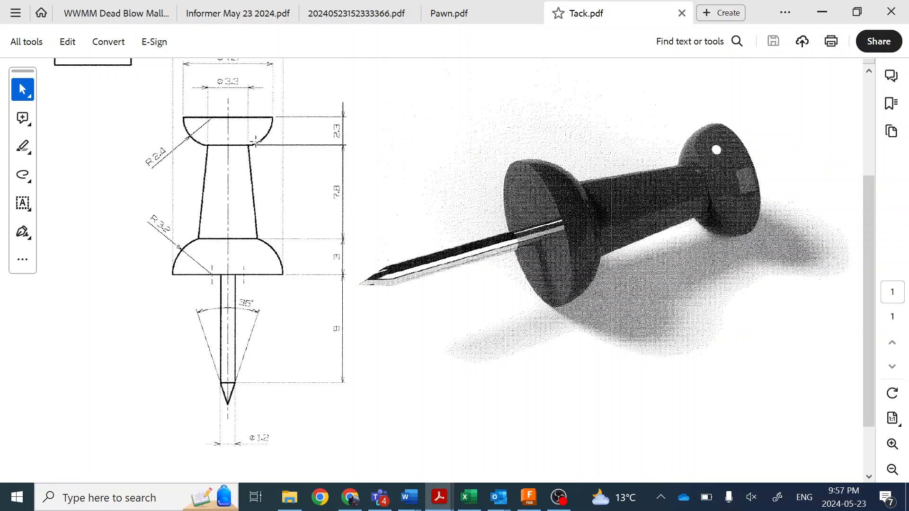
left_click(824, 11)
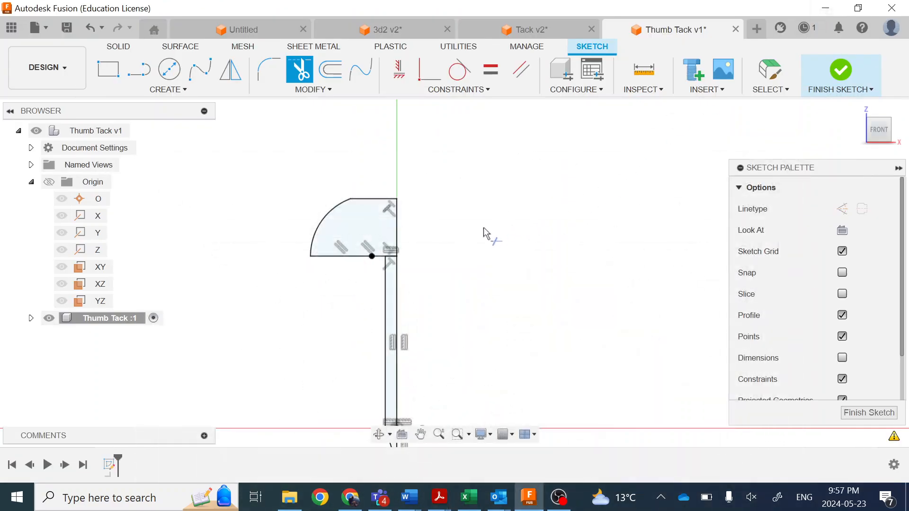
left_click(139, 69)
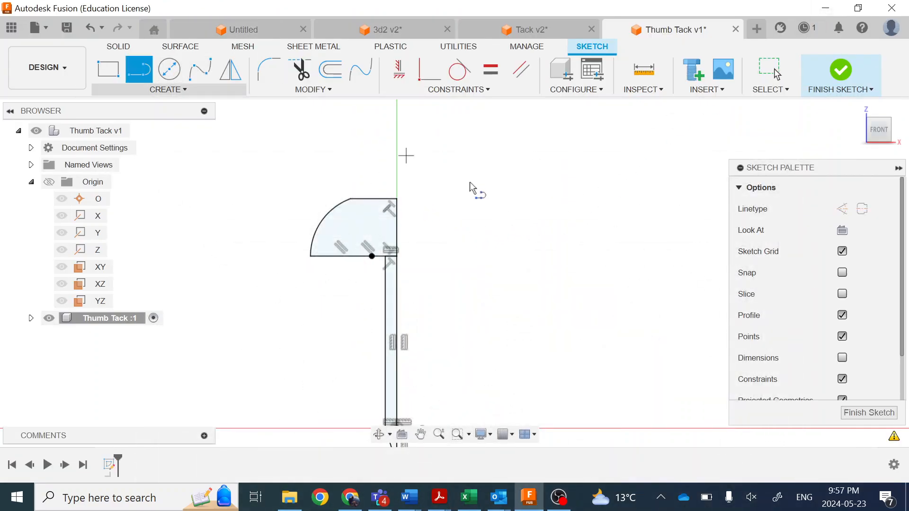
left_click(397, 198)
middle_click_drag(399, 137, 407, 268)
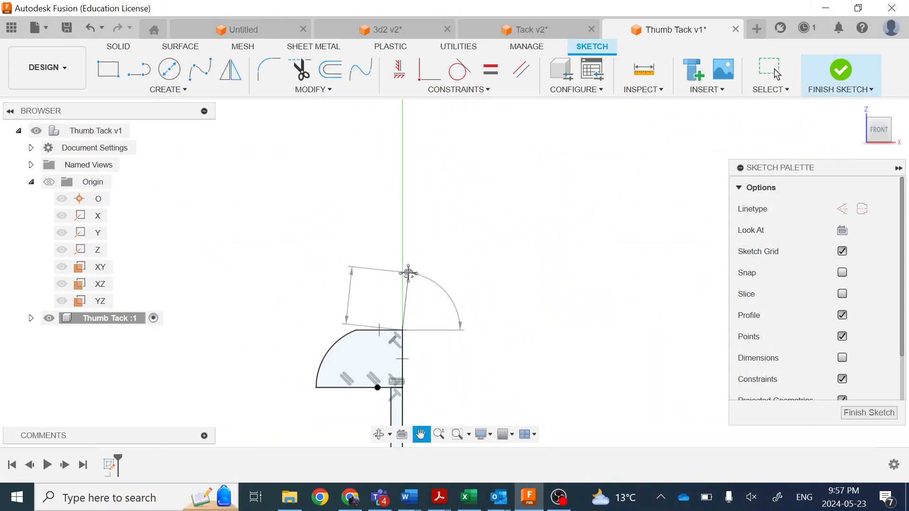
type("7.8")
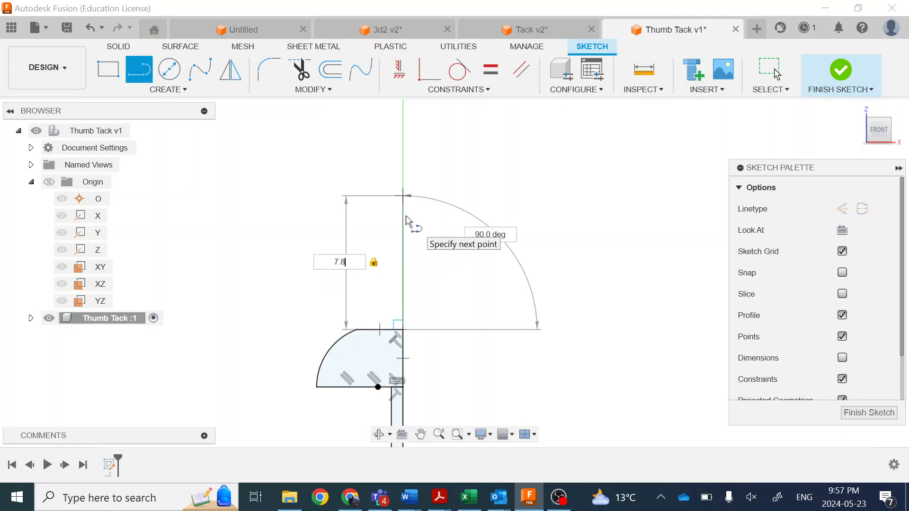
key("Return")
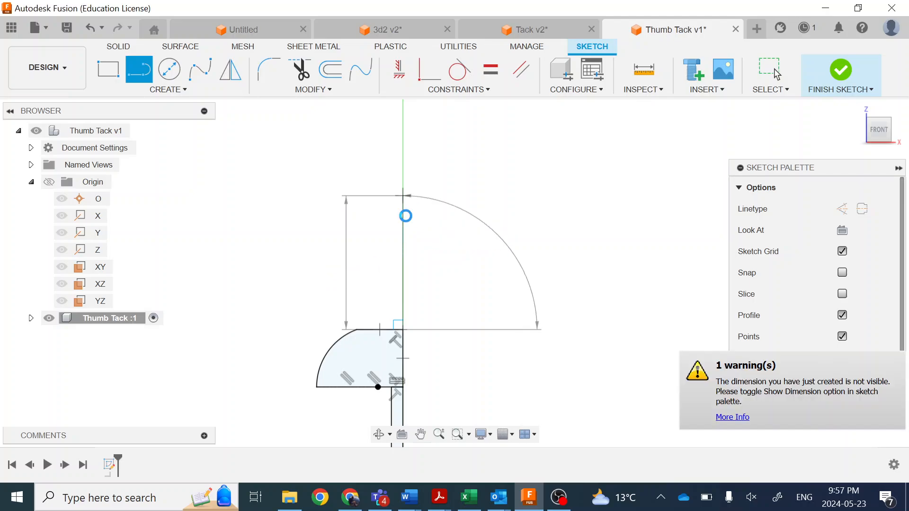
Check the tapered body's upper diameter in Tack.pdf in Acrobat, and sketch a 1.65 mm horizontal line in Fusion outward from the axis line's upper end.
key("Escape")
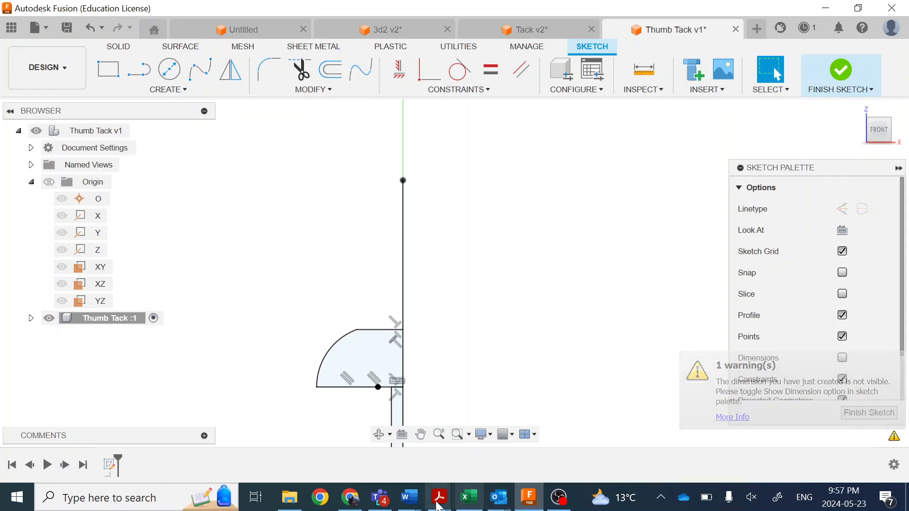
mouse_move(435, 504)
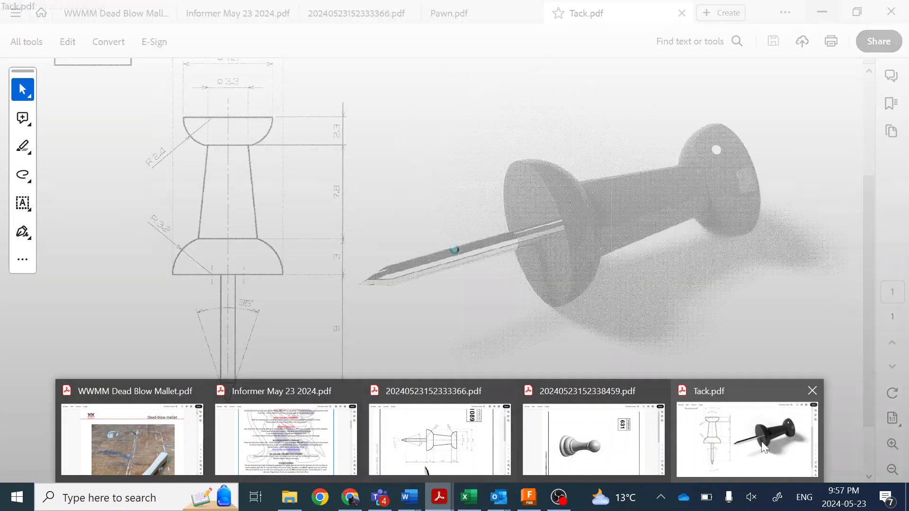
left_click(743, 440)
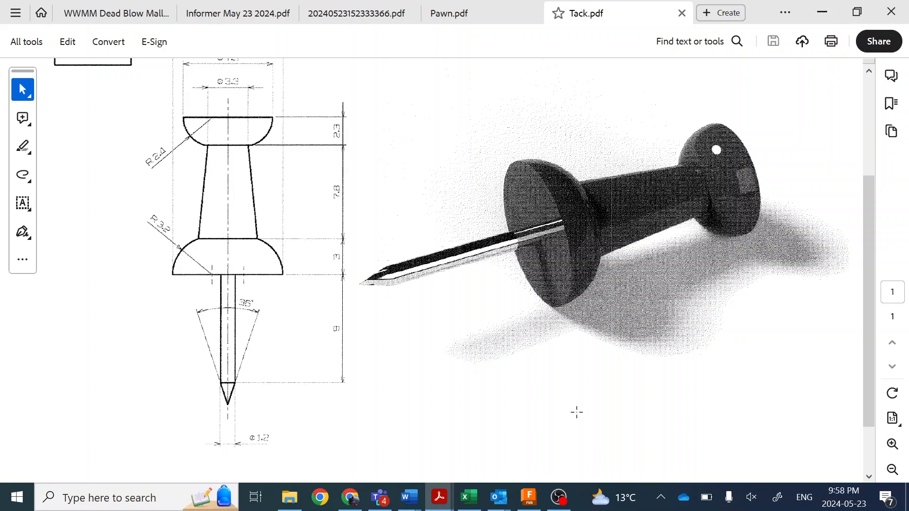
left_click(528, 497)
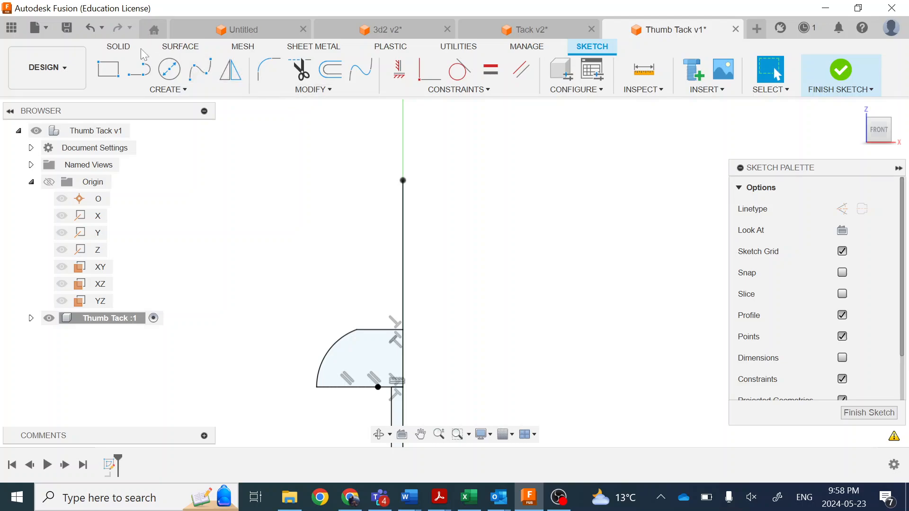
left_click(148, 75)
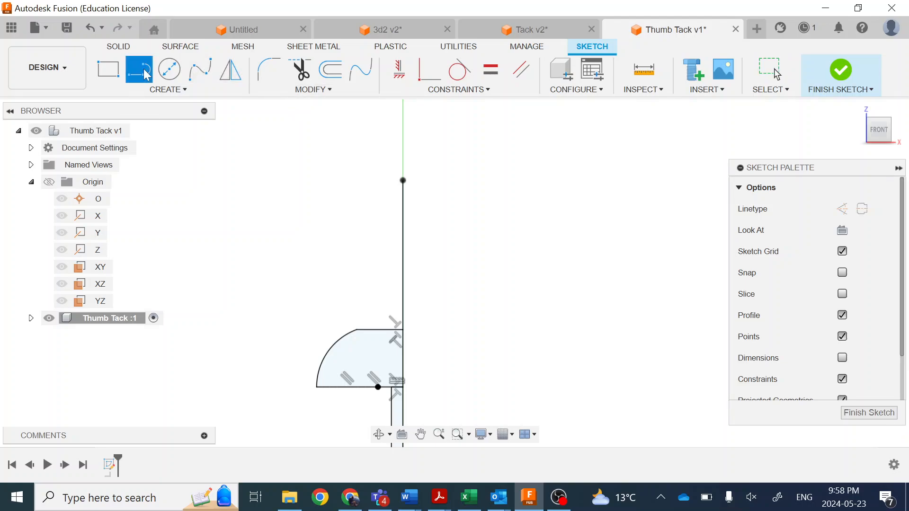
left_click(403, 181)
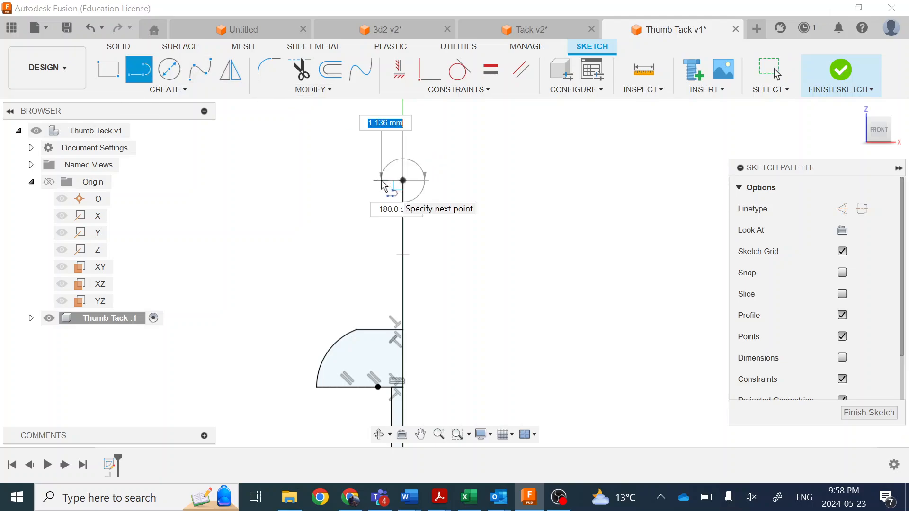
type("1.65")
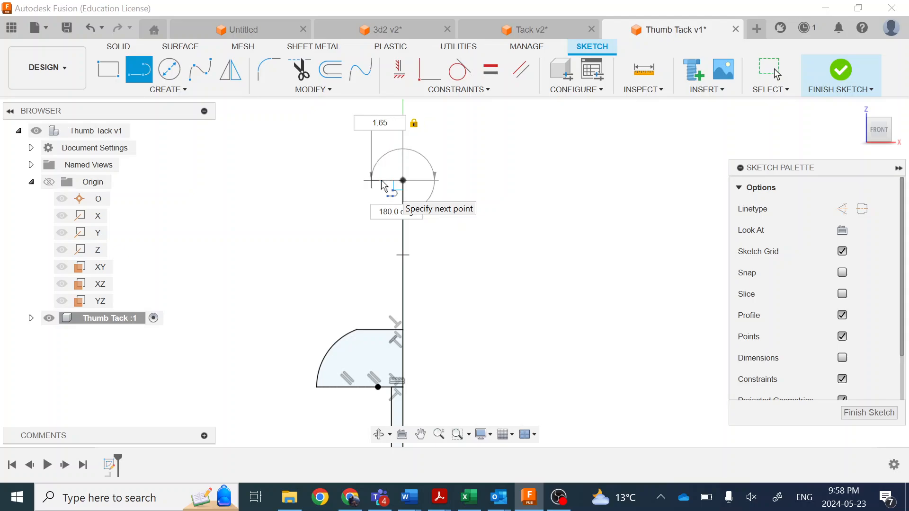
key("Return")
Sketch the body's slanted side from the outer end of the 1.65 mm line down to the corner where the flange's upper edge meets its arc.
left_click(139, 70)
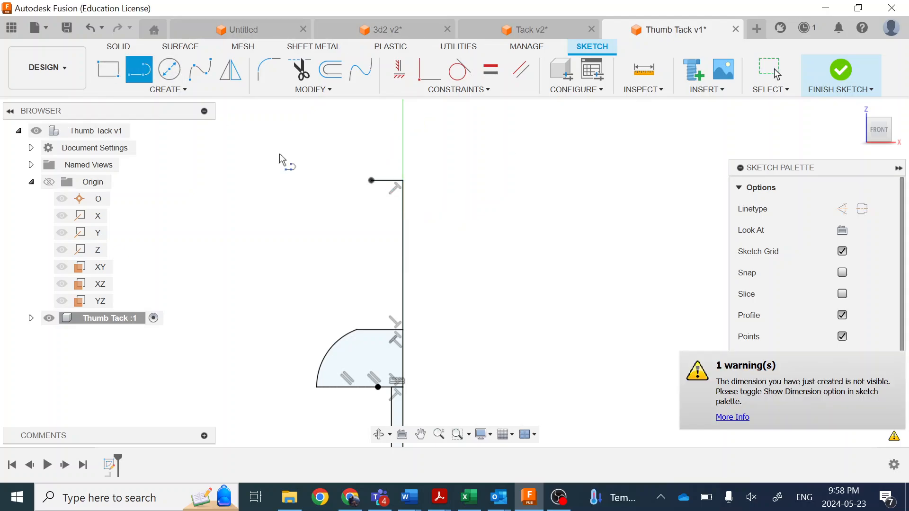
left_click(372, 181)
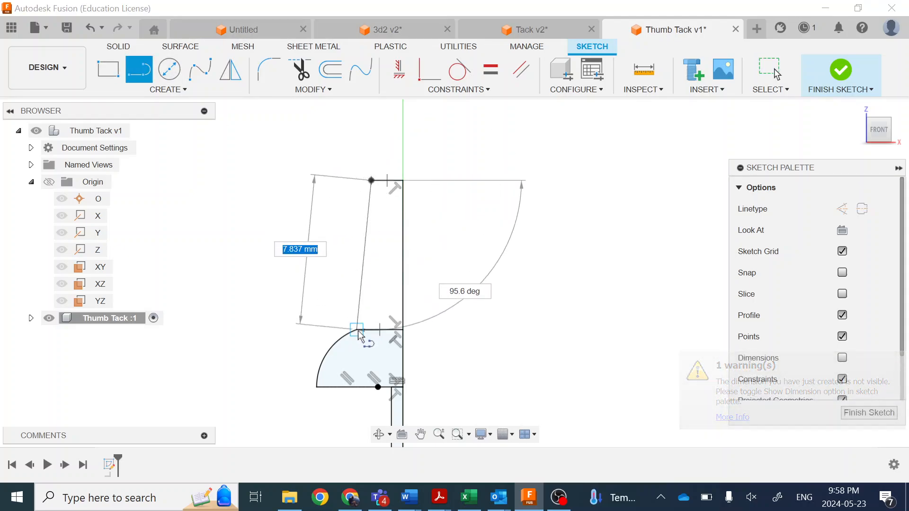
left_click(357, 329)
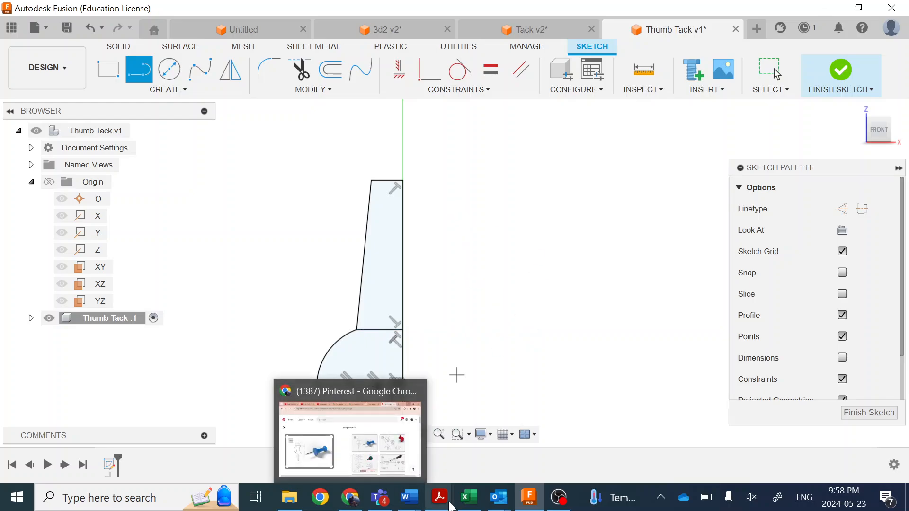
Check the head's height in Tack.pdf in Acrobat, and sketch a 2.3 mm vertical line in Fusion up the axis from the body's upper corner.
mouse_move(440, 497)
left_click(735, 448)
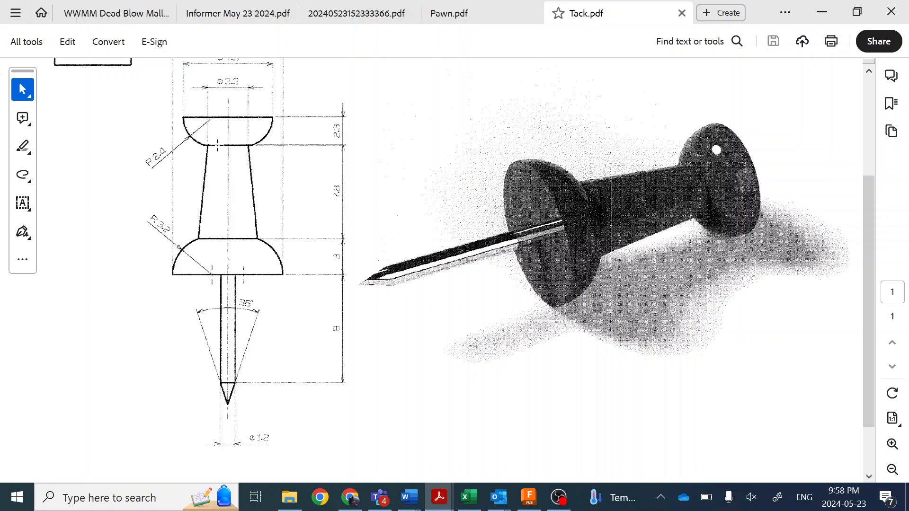
scroll(194, 133, "down", 2)
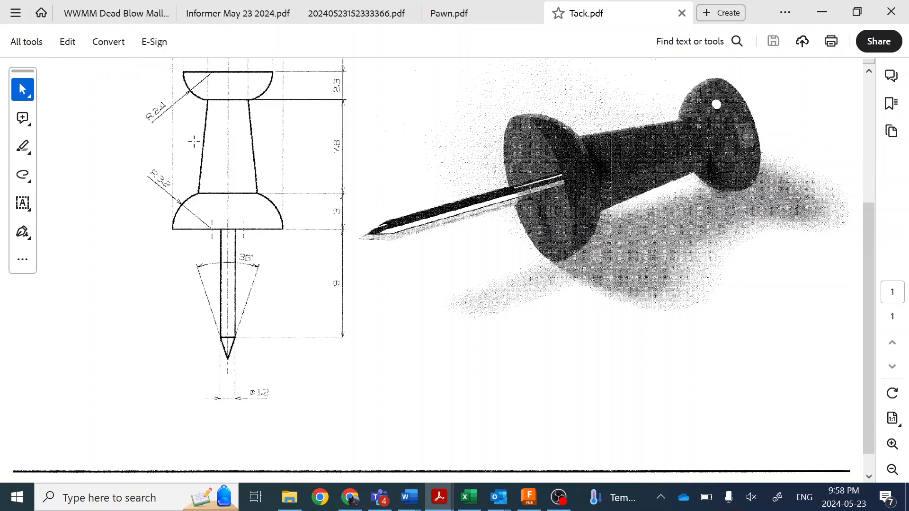
scroll(215, 140, "up", 2)
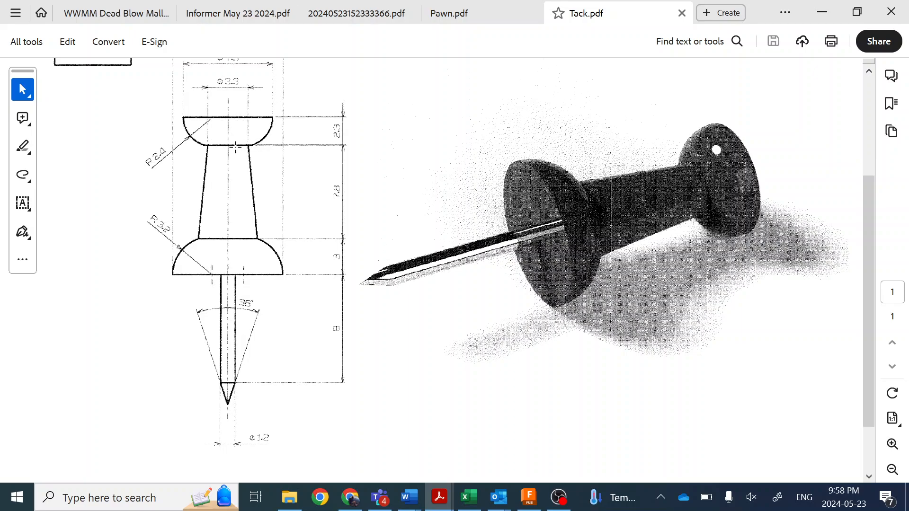
scroll(227, 118, "up", 1)
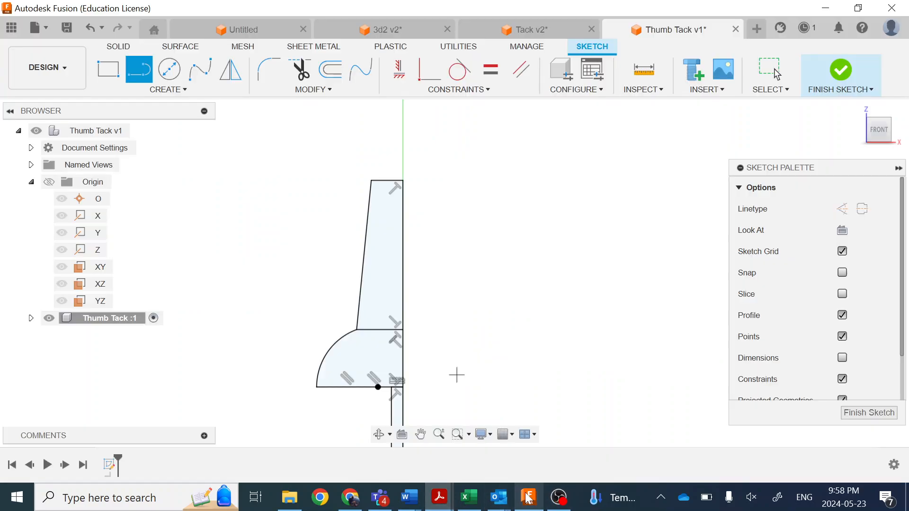
left_click(529, 497)
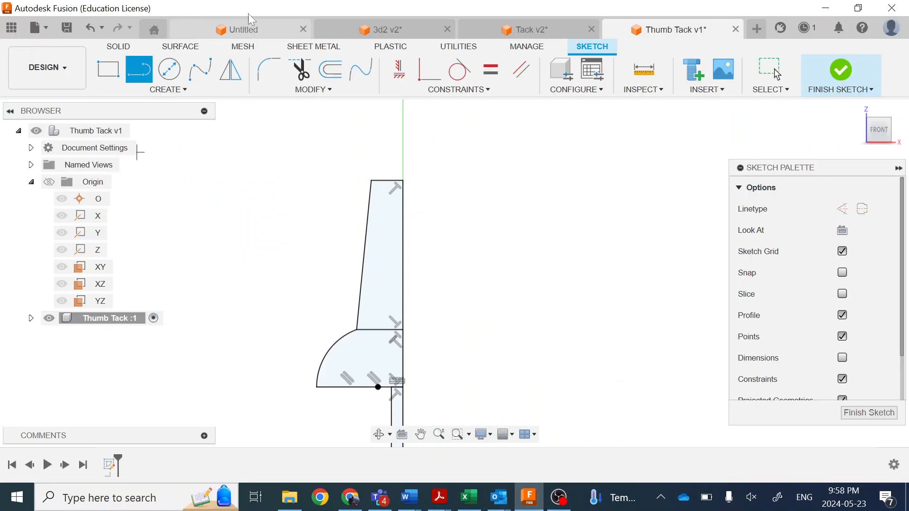
left_click(403, 180)
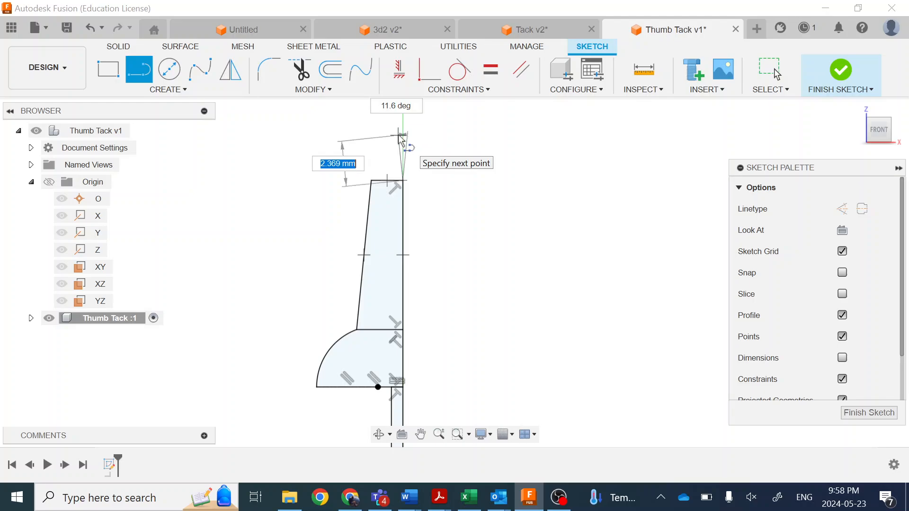
type("2.3")
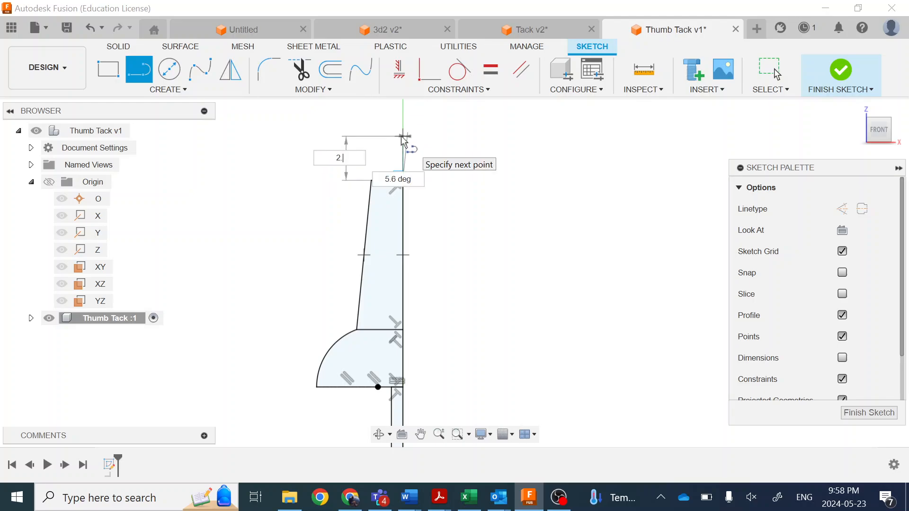
key("Return")
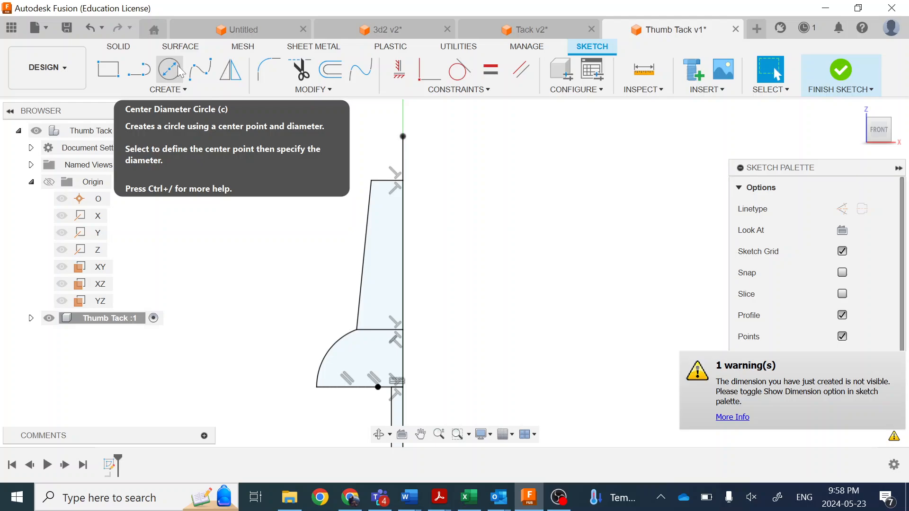
Sketch a 3.65 mm horizontal line outward from the axis's upper end as the head's upper edge.
left_click(139, 70)
left_click(403, 137)
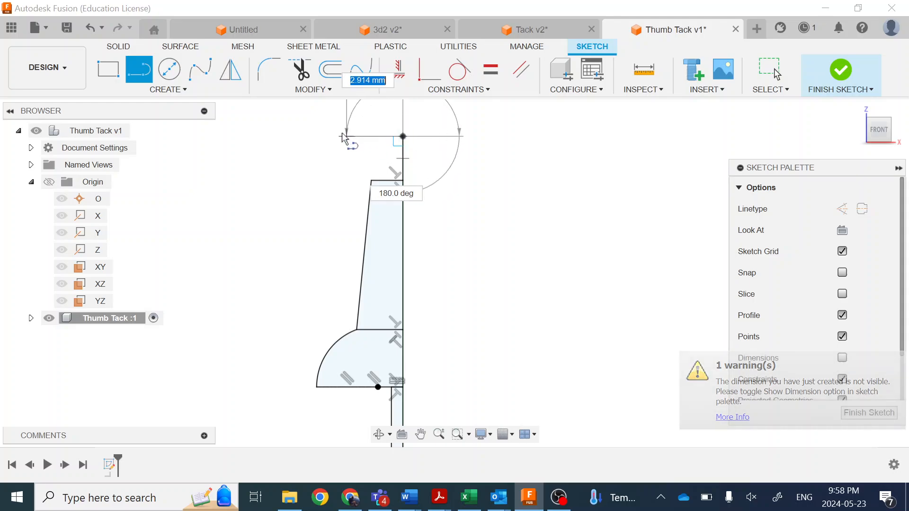
type("3.")
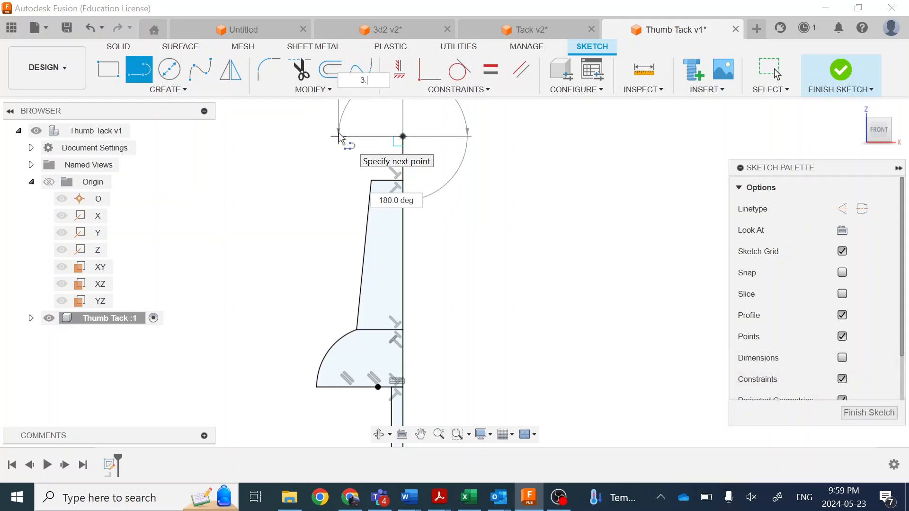
type("65")
key("Return")
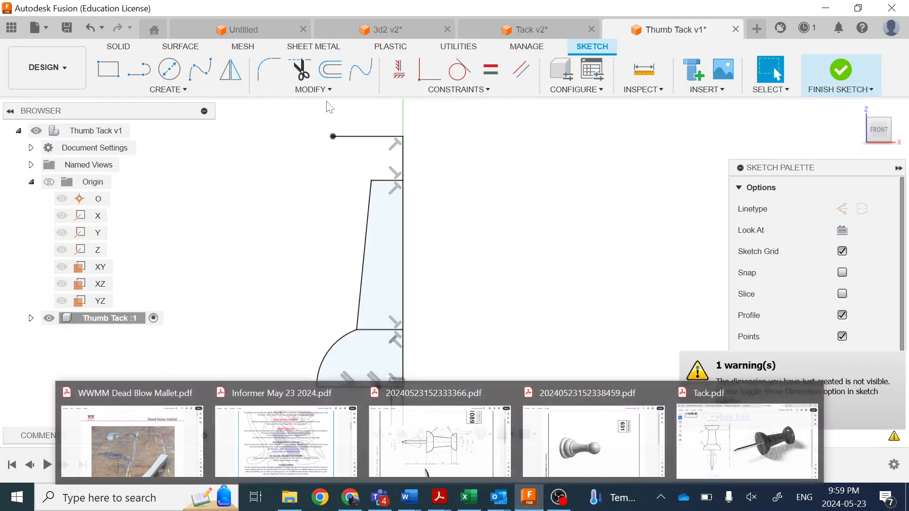
Check the head's arc radius in Tack.pdf in Acrobat, and sketch a 2.4 mm construction line in Fusion inward from the head's outer end along its upper edge.
mouse_move(439, 498)
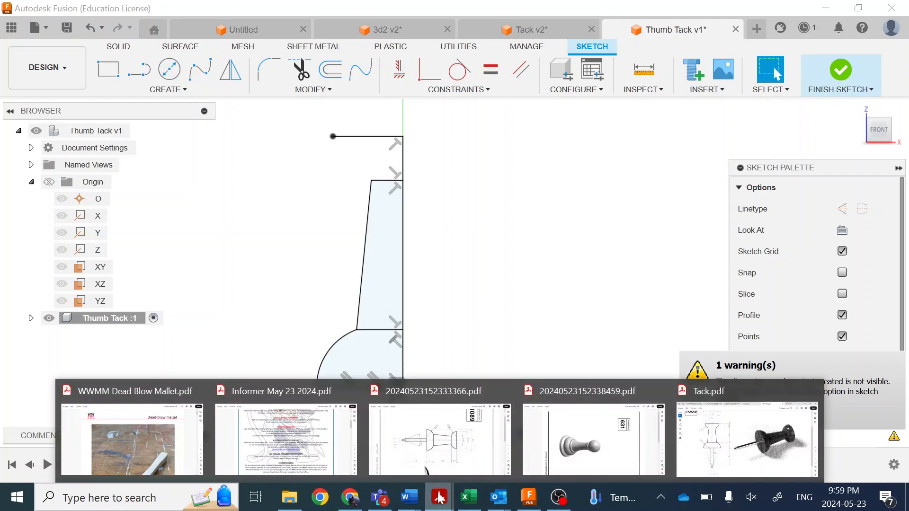
left_click(492, 445)
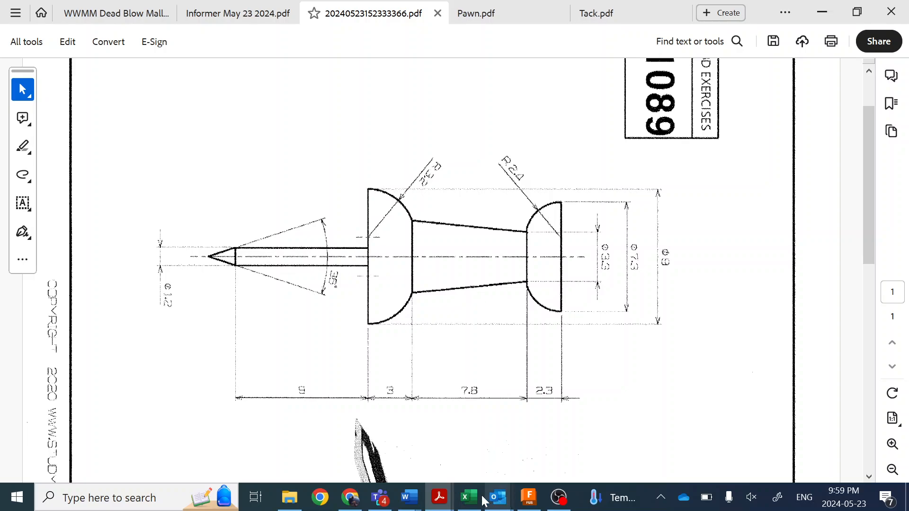
mouse_move(440, 498)
left_click(734, 438)
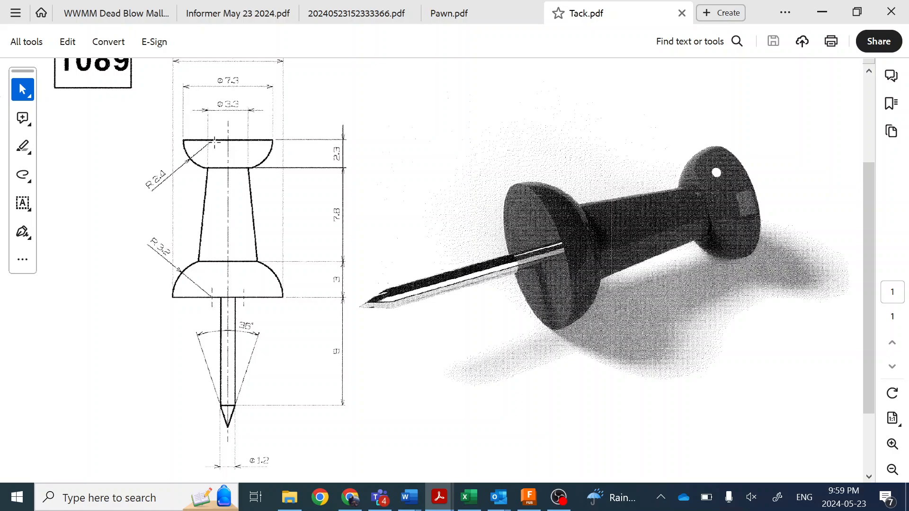
scroll(211, 140, "down", 2)
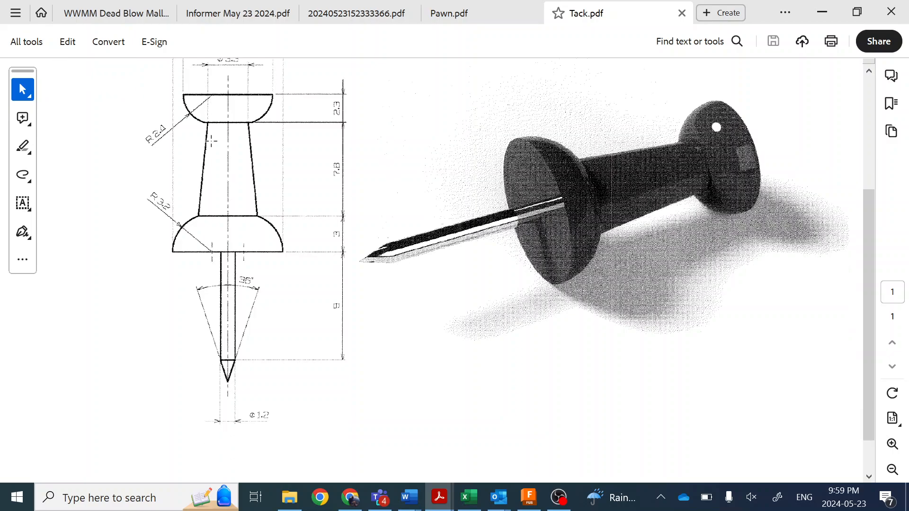
scroll(214, 136, "up", 2)
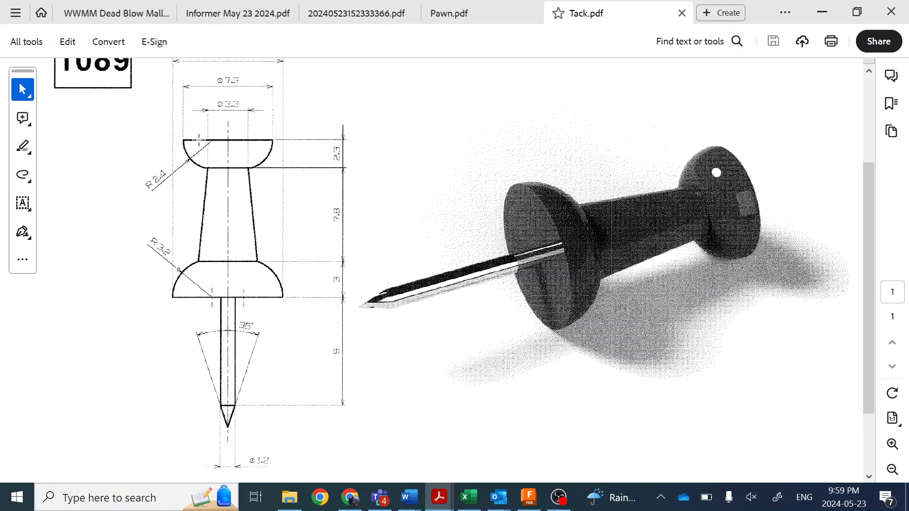
left_click(822, 12)
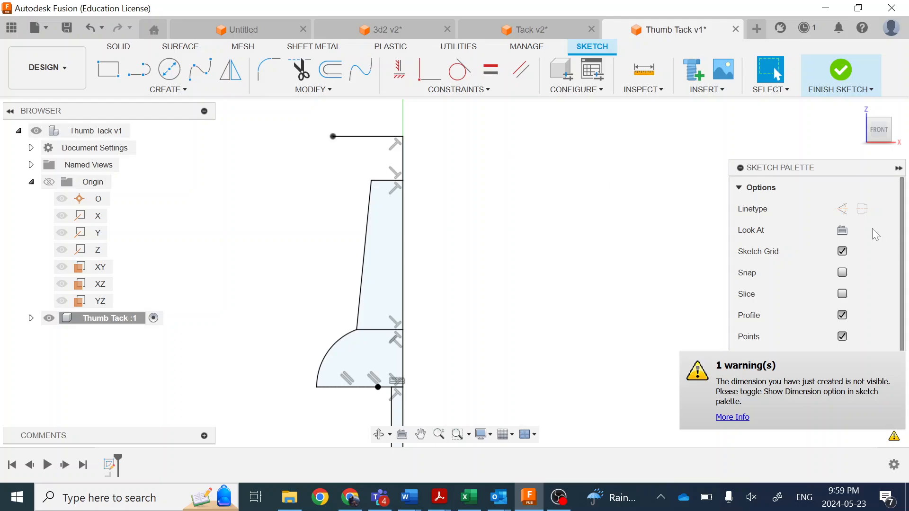
left_click(842, 209)
key("l")
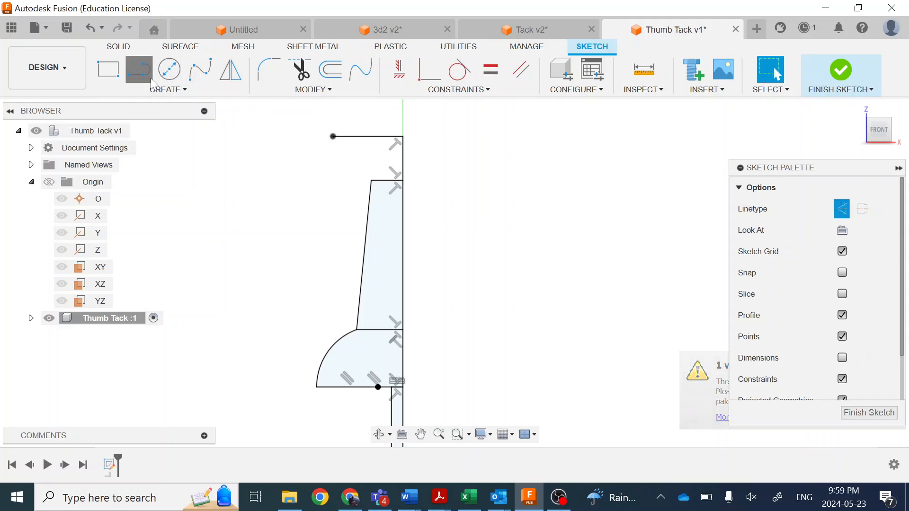
left_click(332, 137)
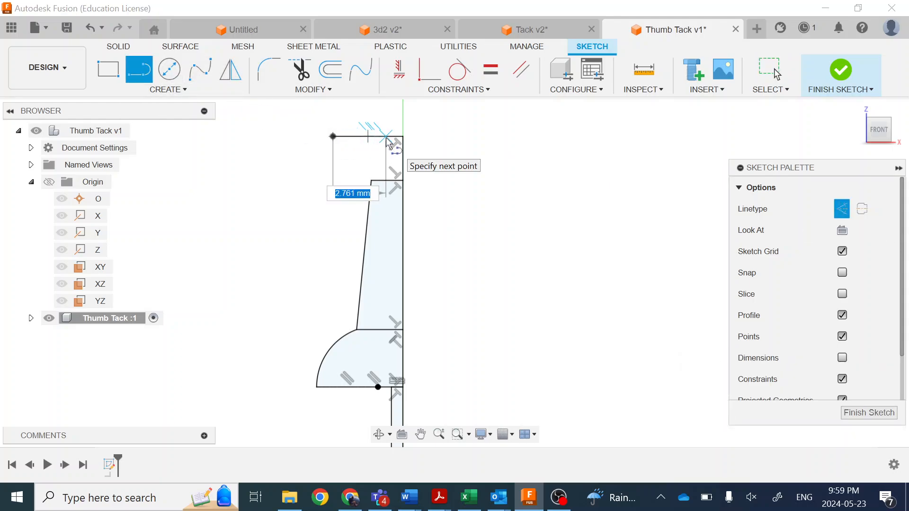
type("2.4")
key("Return")
key("Escape")
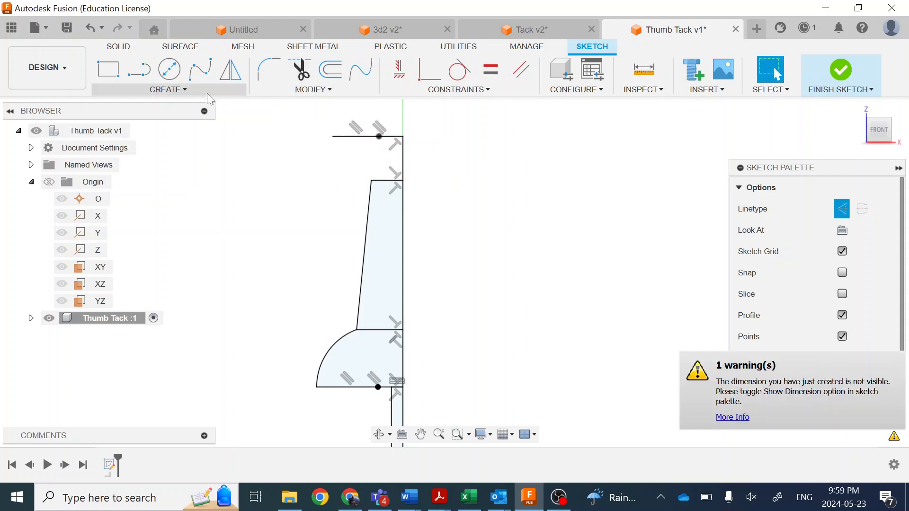
Sketch a 4.8 mm diameter circle with construction linetype off, centred on the construction line's inner end.
left_click(168, 70)
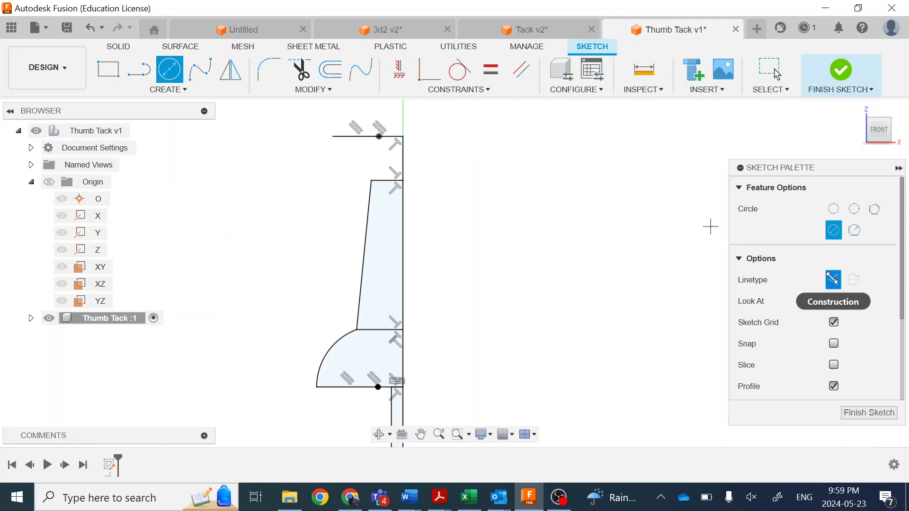
left_click(380, 137)
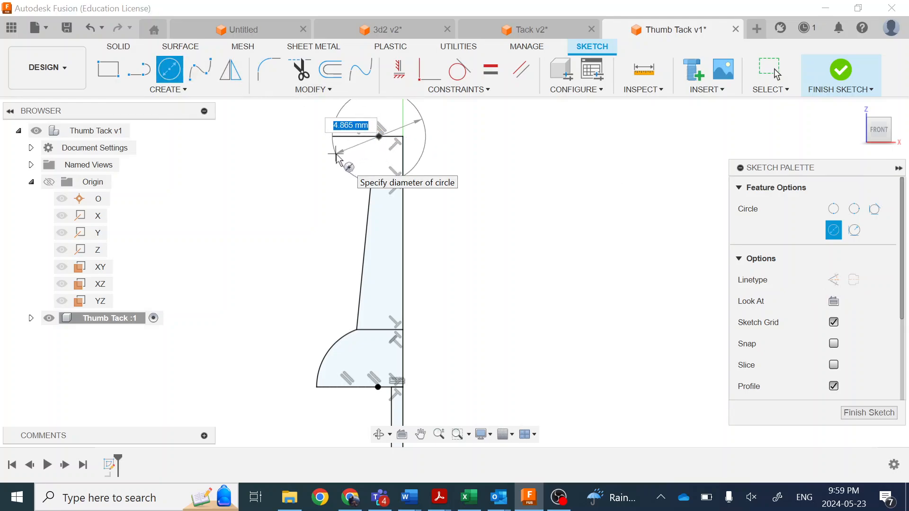
type("4.8")
key("Return")
key("Escape")
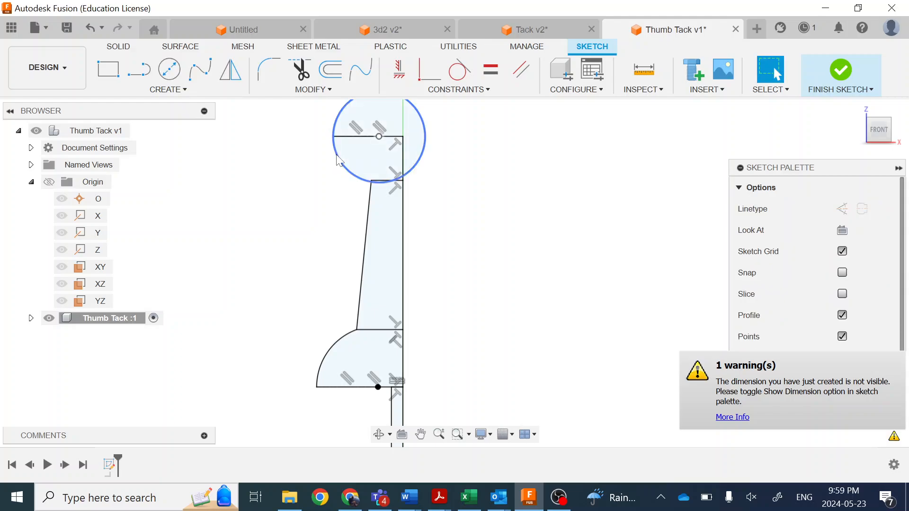
Trim the circle down to the head's outer lower arc, and trim away the overlapping construction line and the body's upper edge.
scroll(334, 144, "up", 2)
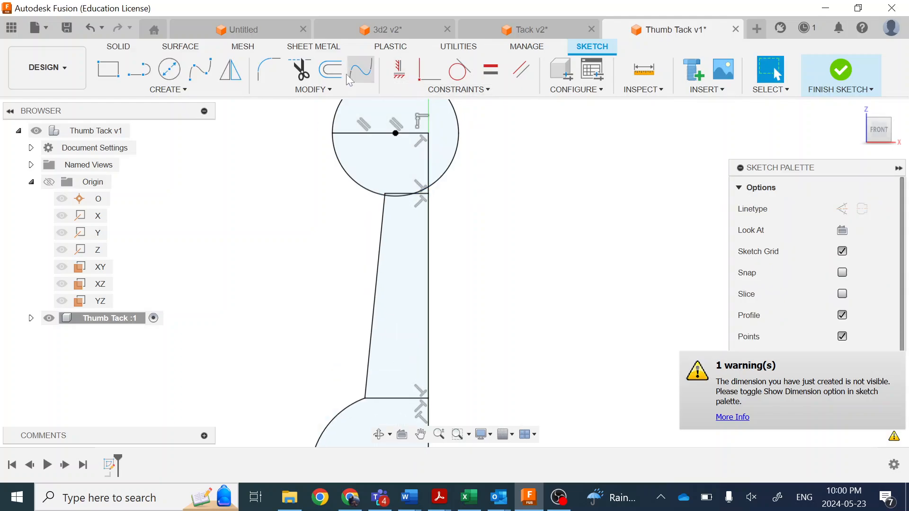
left_click(300, 70)
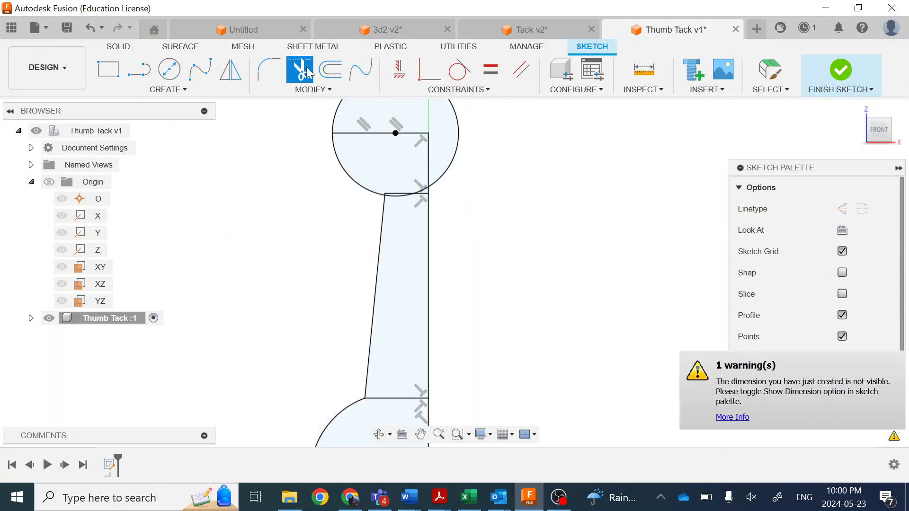
left_click(400, 195)
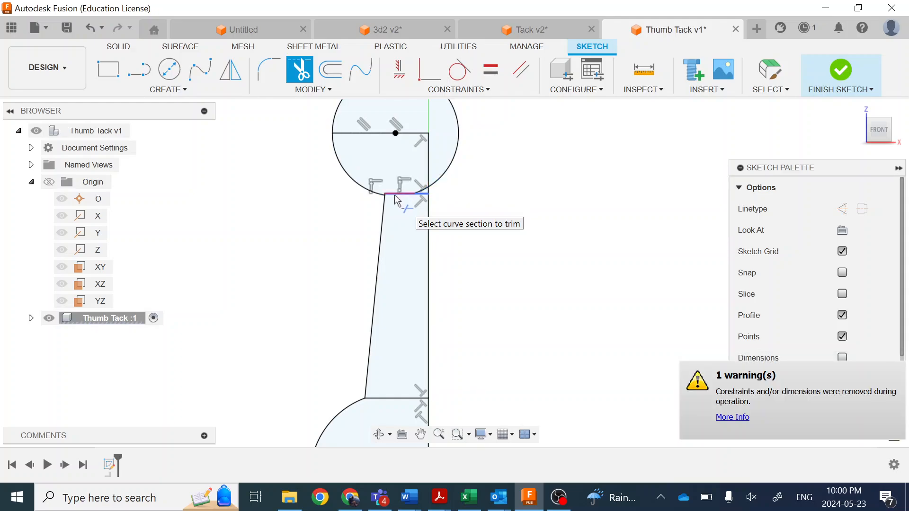
left_click(350, 135)
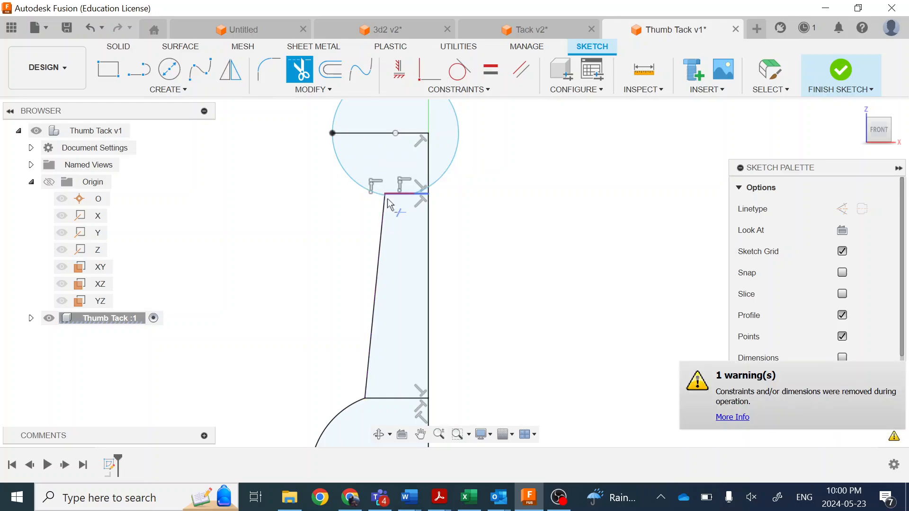
left_click(400, 195)
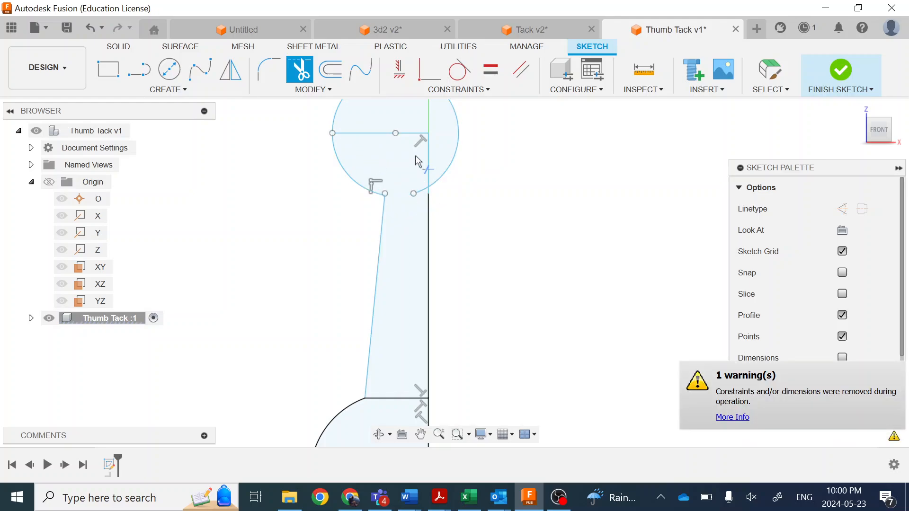
left_click(342, 110)
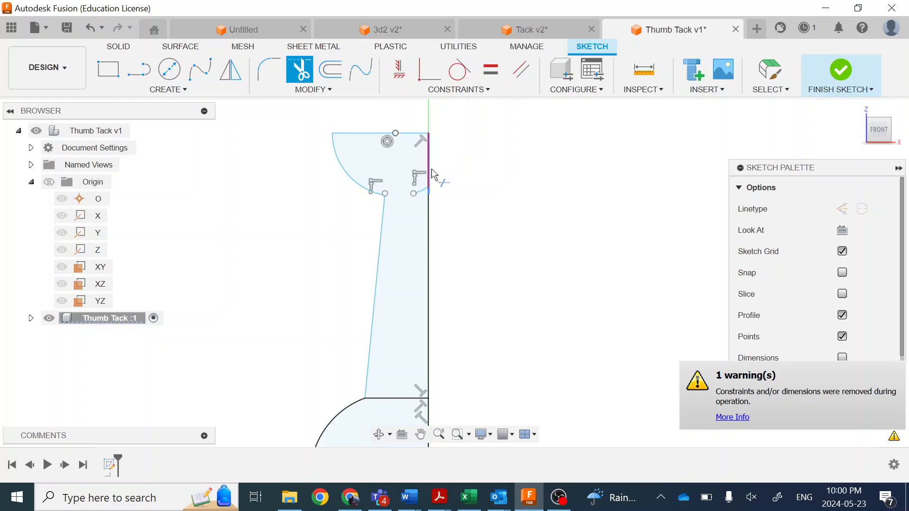
left_click(424, 191)
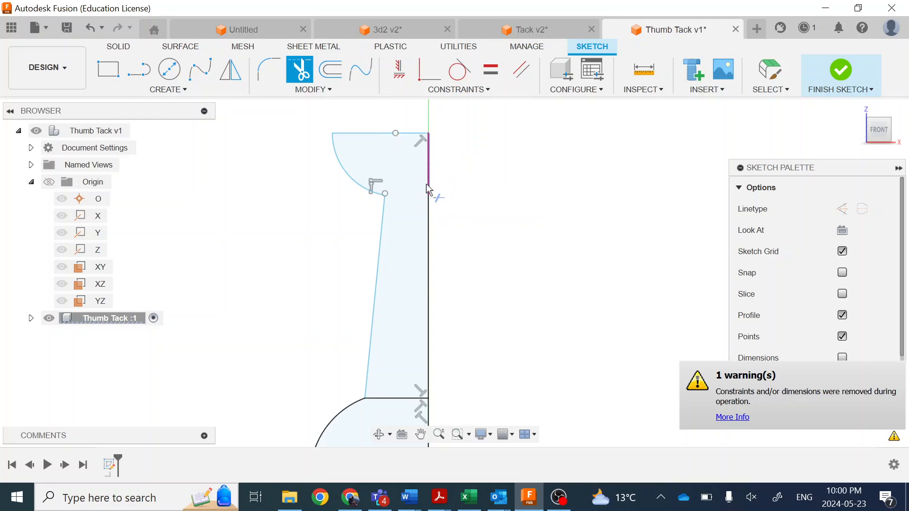
Trim away the head's upper edge and redraw it as a line from the axis's upper end to the arc's outer end.
scroll(429, 190, "up", 3)
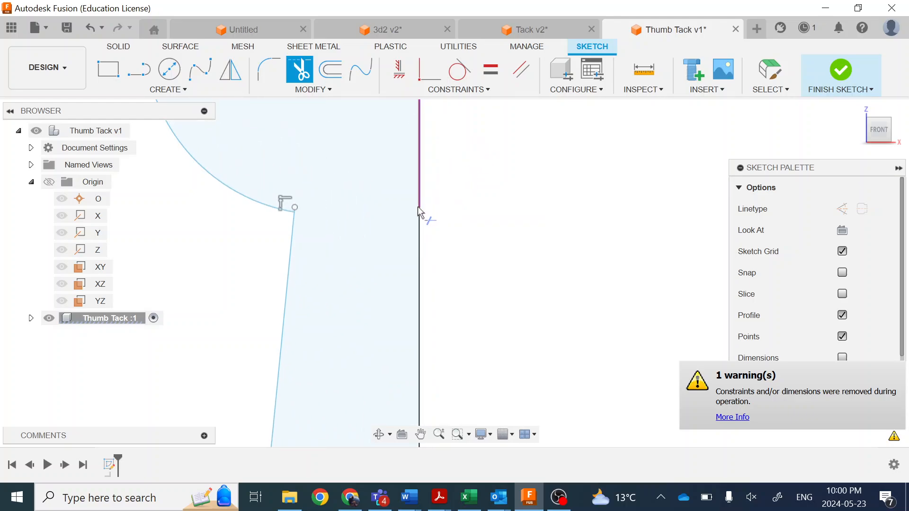
scroll(493, 214, "up", 1)
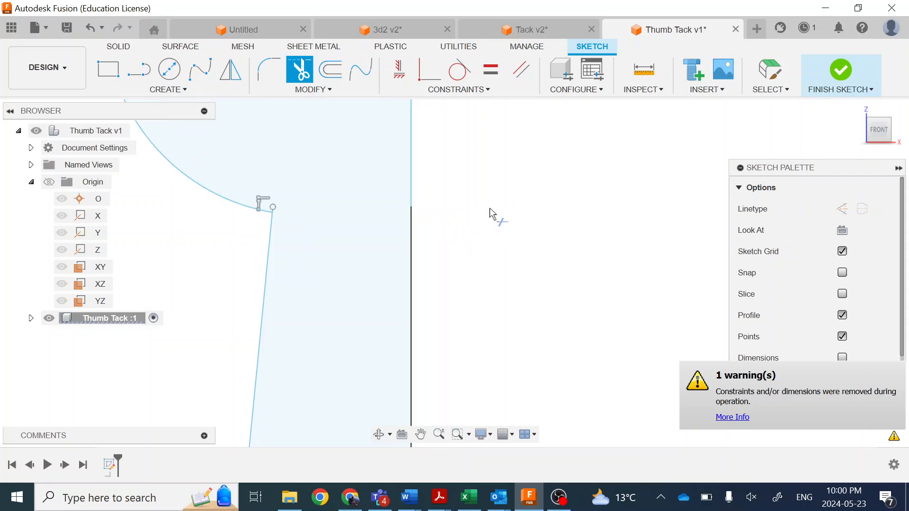
scroll(490, 213, "down", 4)
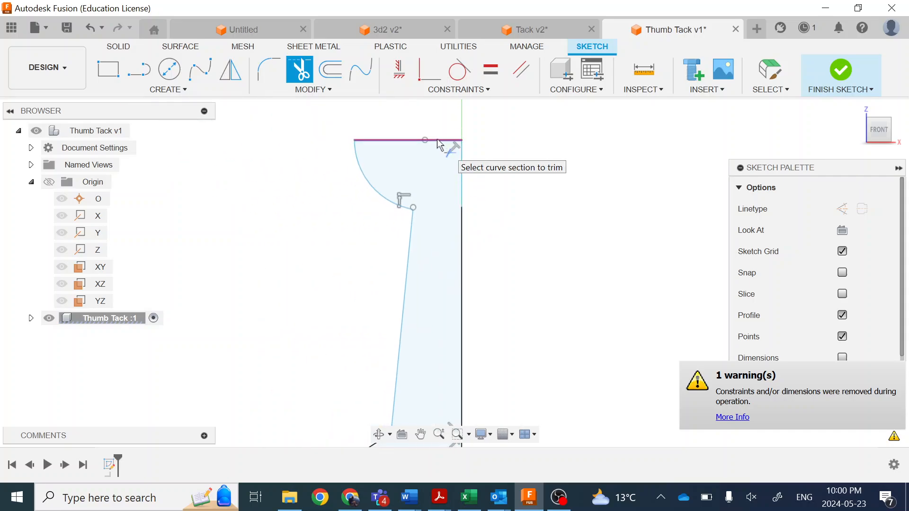
left_click(441, 141)
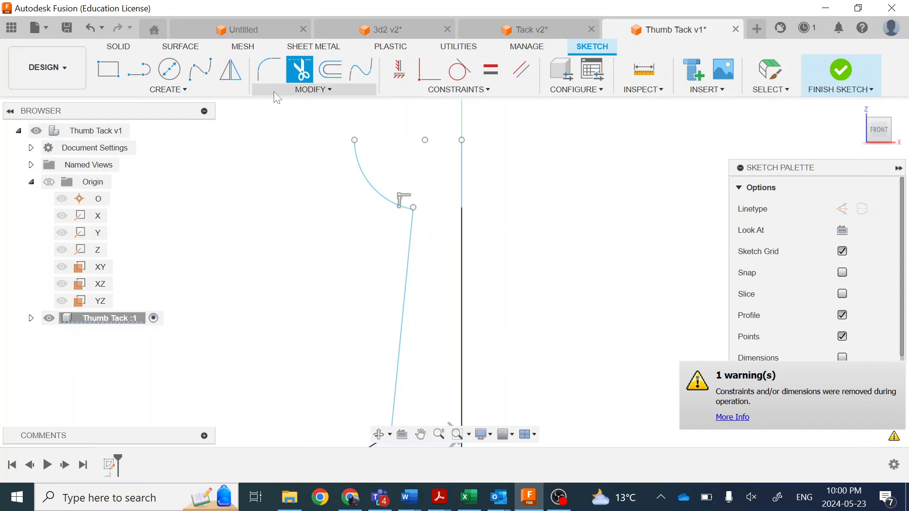
left_click(142, 75)
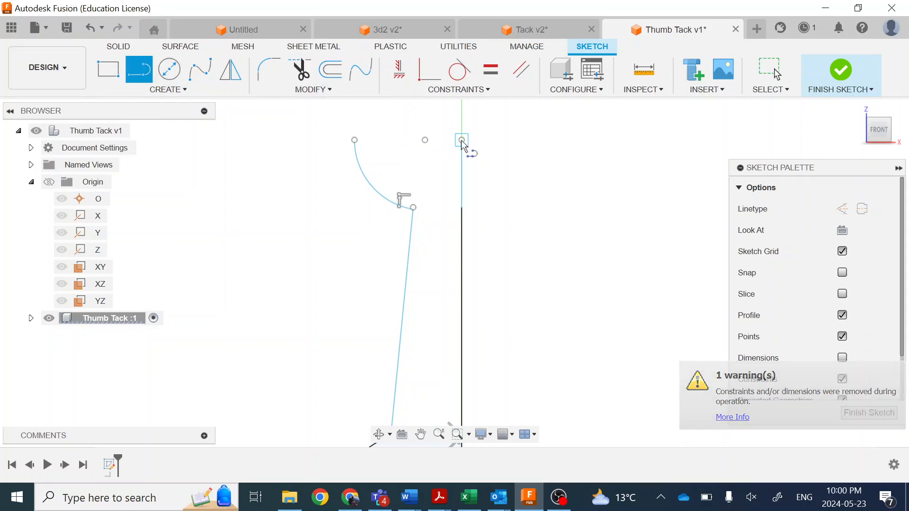
left_click(462, 140)
left_click(355, 140)
key("Escape")
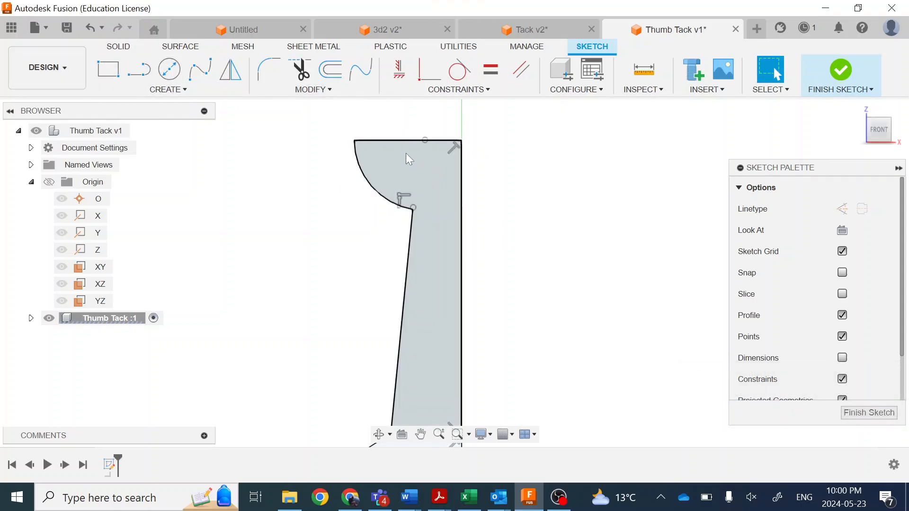
Try moving the body's slanted side and its upper endpoint to test the sketch's freedom, and undo both moves.
scroll(416, 206, "up", 3)
scroll(618, 223, "down", 4)
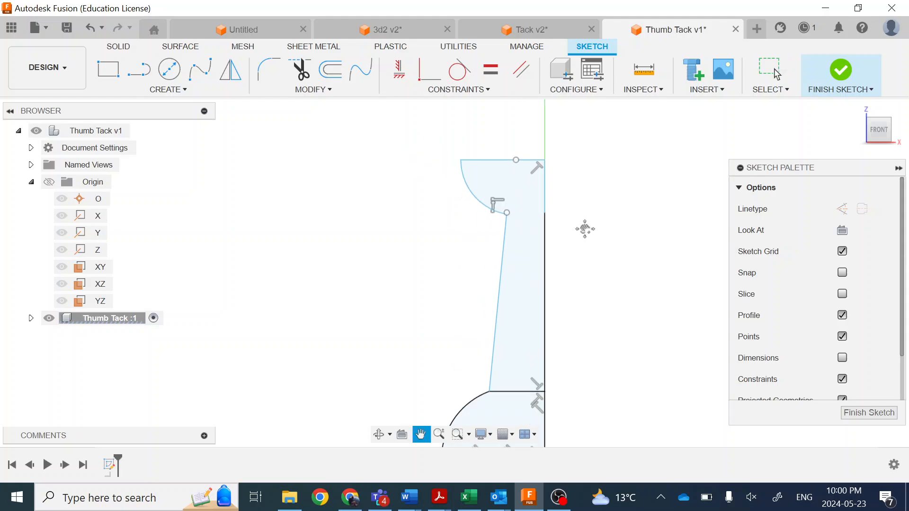
middle_click_drag(585, 230, 532, 183)
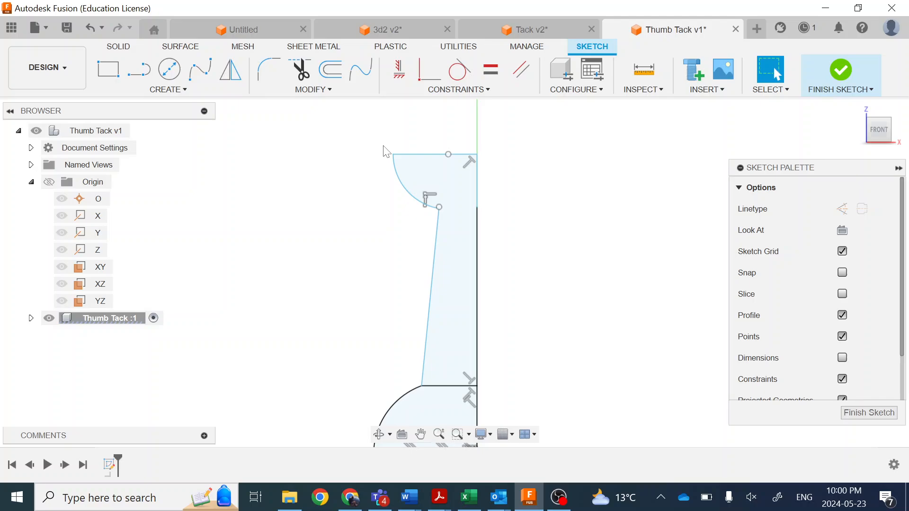
left_click_drag(431, 276, 422, 278)
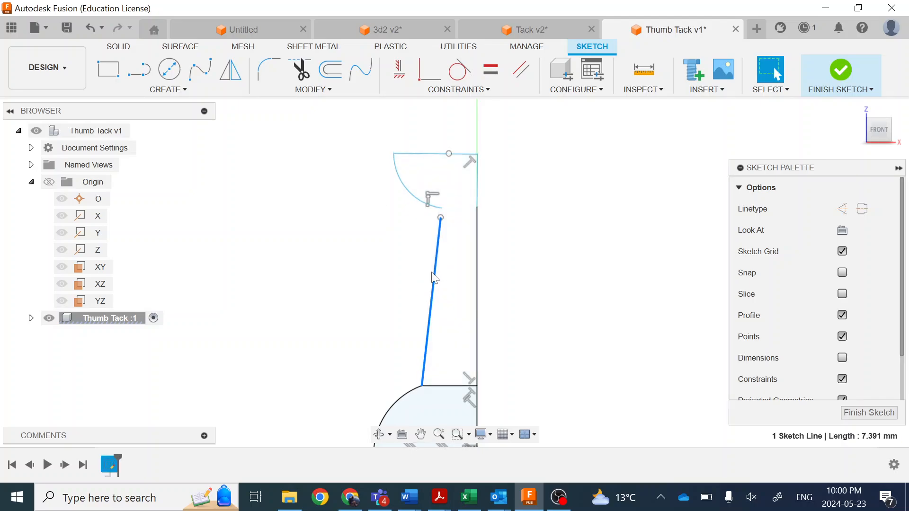
left_click_drag(440, 217, 439, 207)
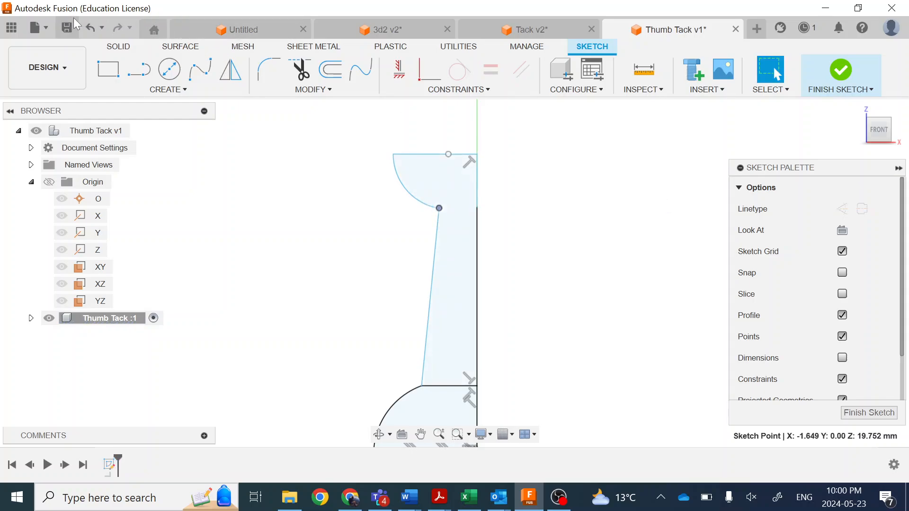
left_click(86, 22)
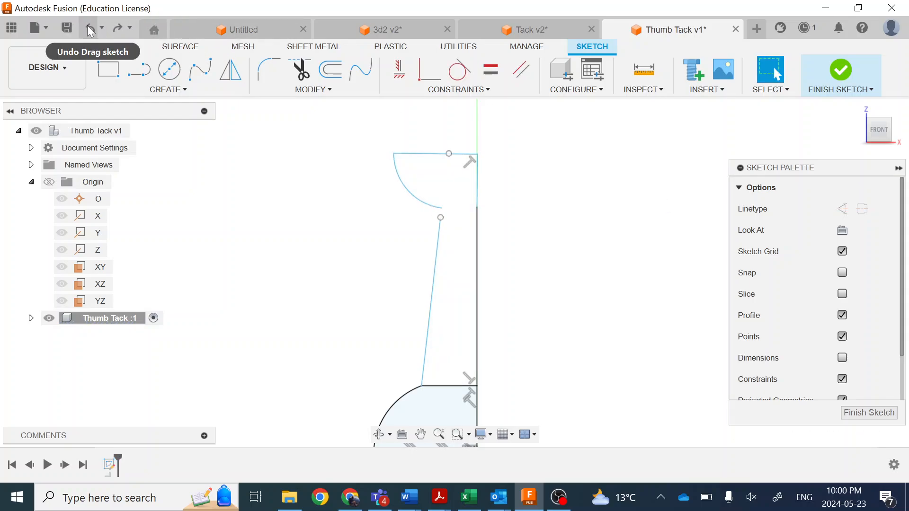
left_click(89, 30)
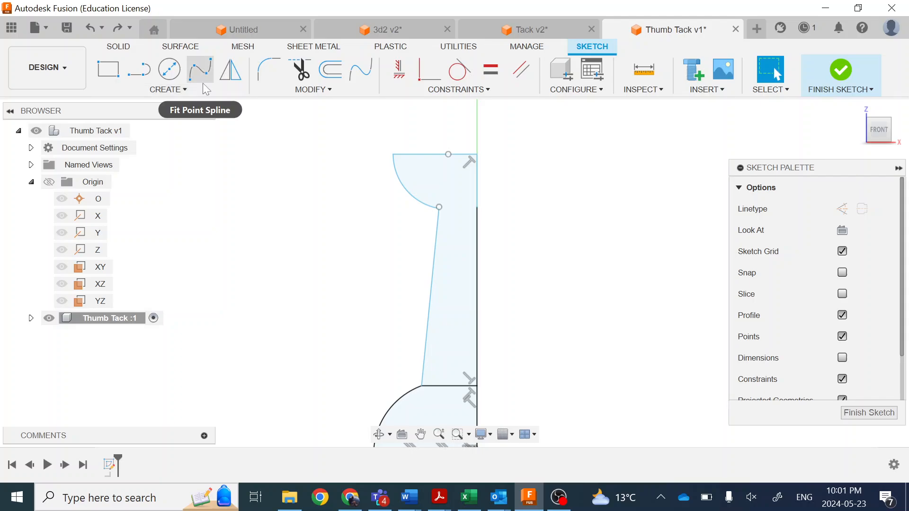
Dimension the body's slanted side with a vertical height of 7.80 mm, and apply a Horizontal/Vertical constraint to the head's upper edge.
key("d")
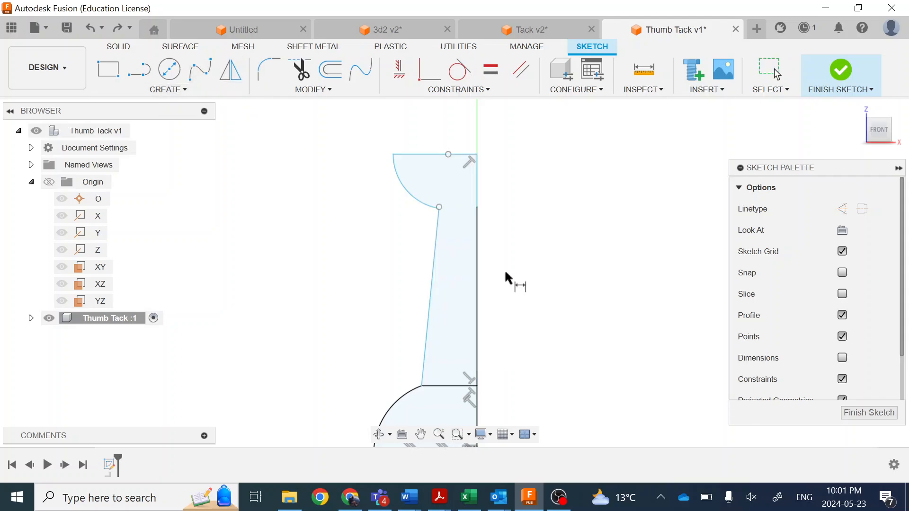
left_click(435, 303)
left_click(380, 290)
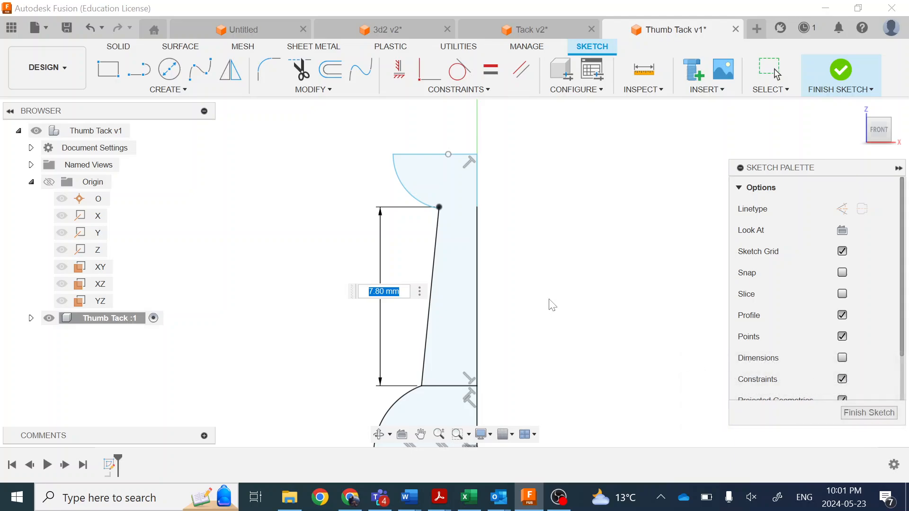
key("Return")
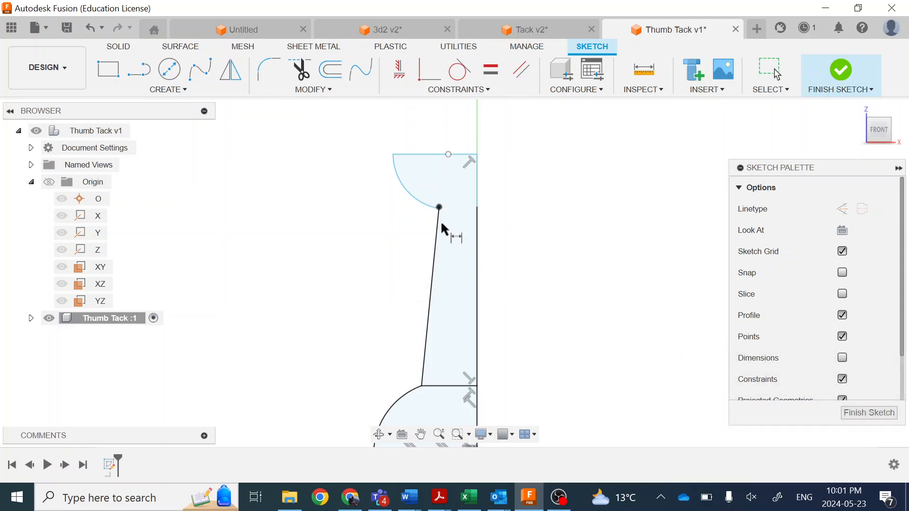
left_click(399, 70)
left_click(424, 155)
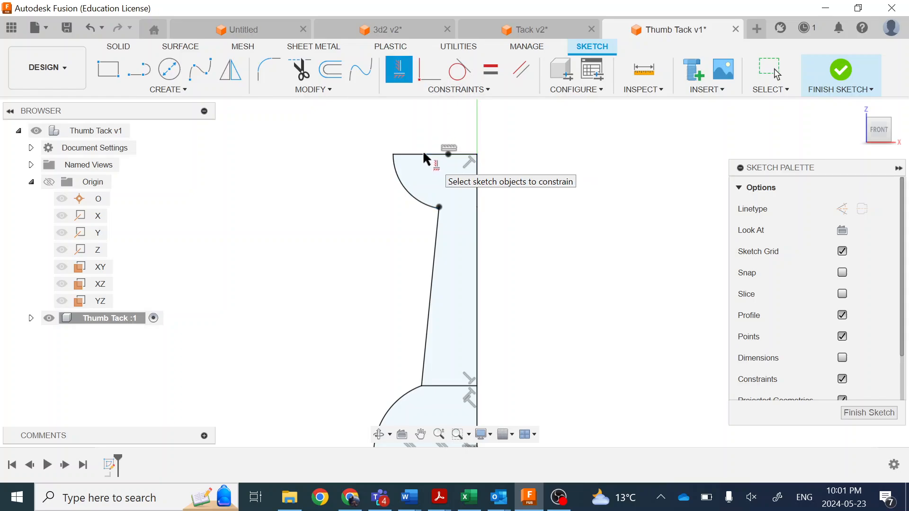
Check the complete half-profile from head to needle tip and finish the sketch.
scroll(457, 280, "down", 7)
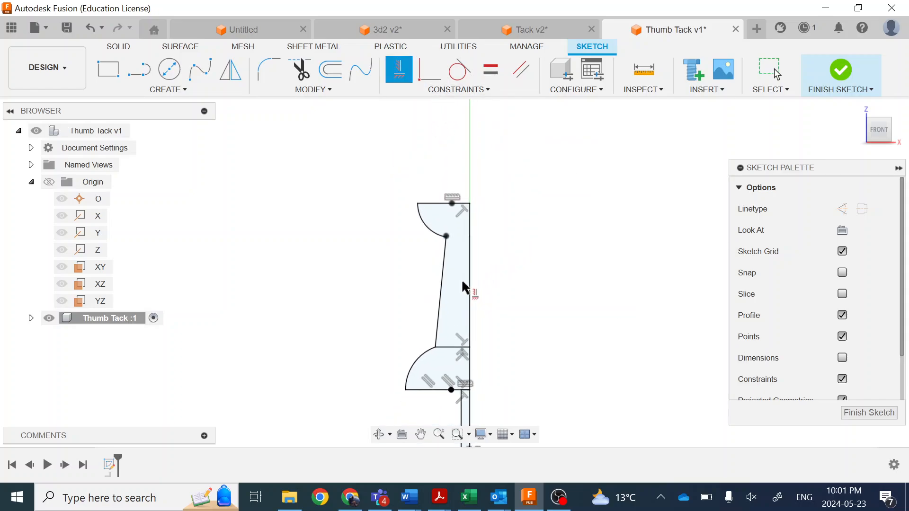
scroll(456, 233, "up", 5)
scroll(447, 219, "up", 2)
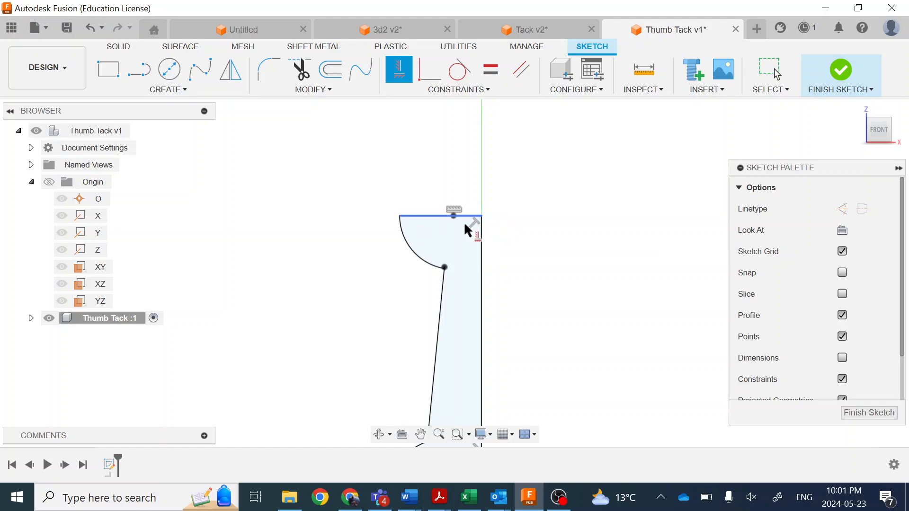
scroll(463, 232, "up", 2)
scroll(461, 249, "down", 5)
mouse_move(462, 326)
middle_mouse_down()
mouse_move(448, 324)
mouse_move(387, 196)
mouse_move(392, 172)
middle_mouse_up()
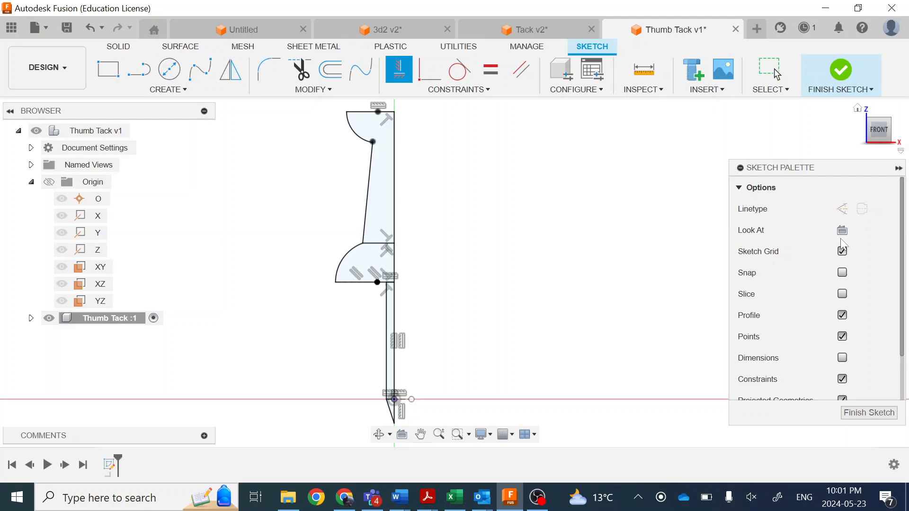
left_click(841, 76)
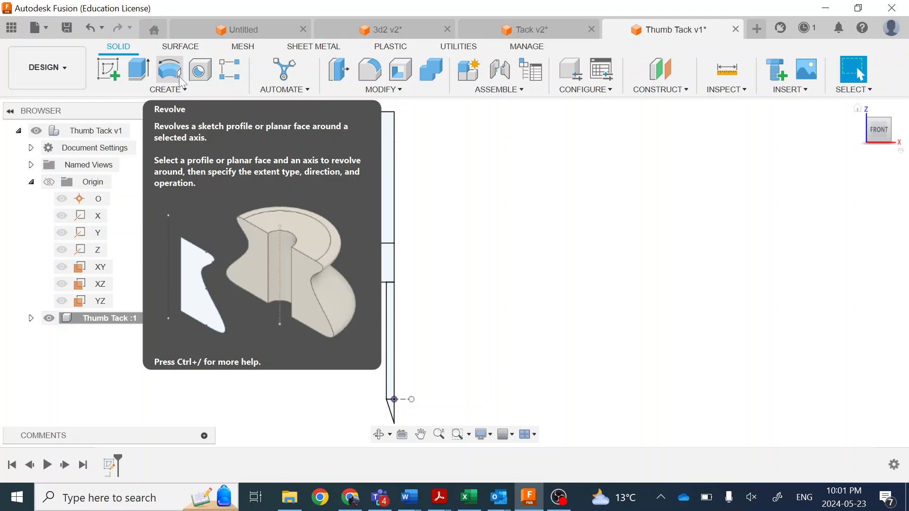
Start a Revolve with all four regions of the half-profile, from head to needle tip, about the sketch's vertical centre line.
left_click(179, 79)
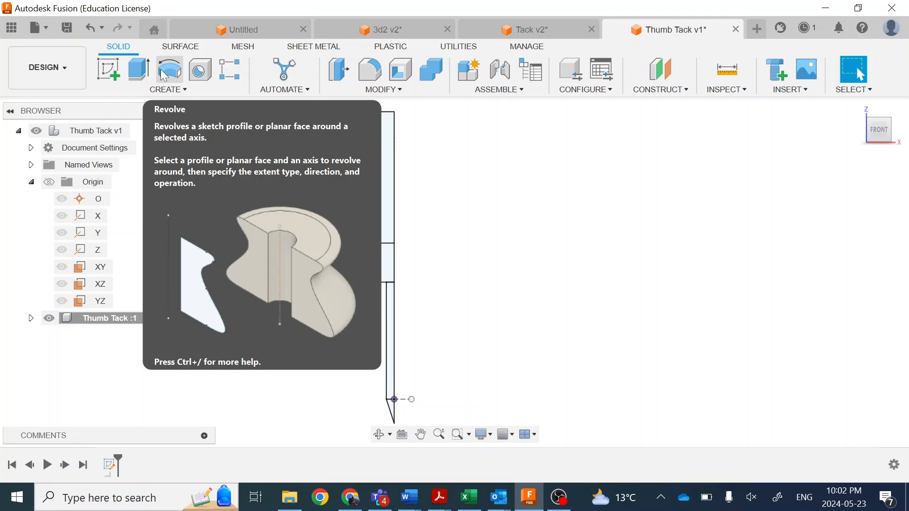
left_click(166, 75)
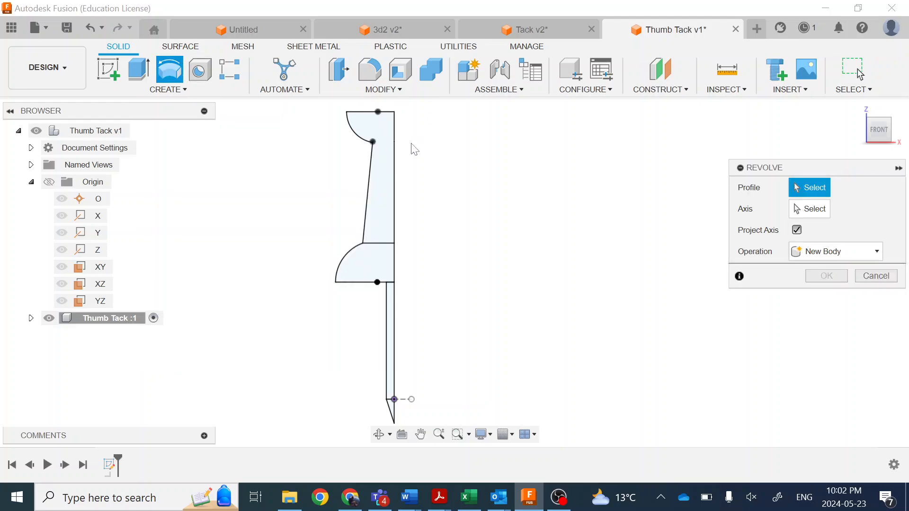
left_click(377, 203)
left_click(369, 265)
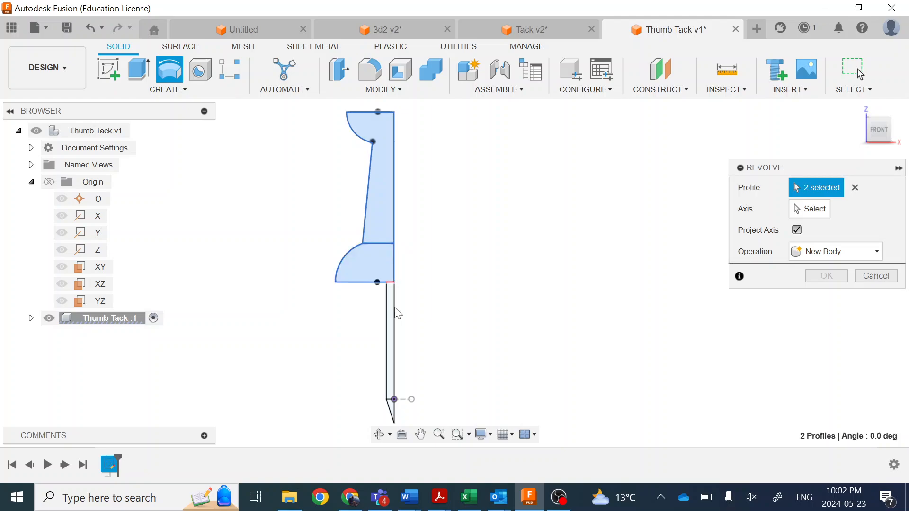
left_click(393, 332)
left_click(392, 408)
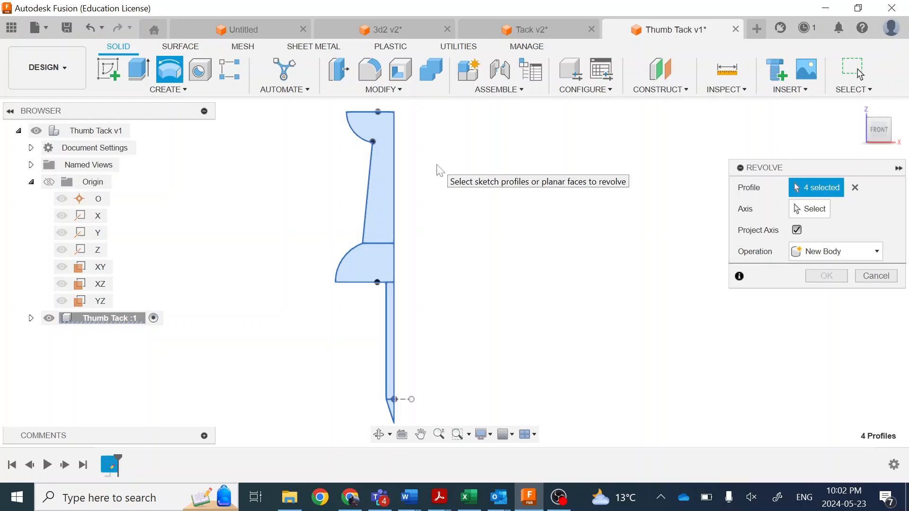
left_click(797, 208)
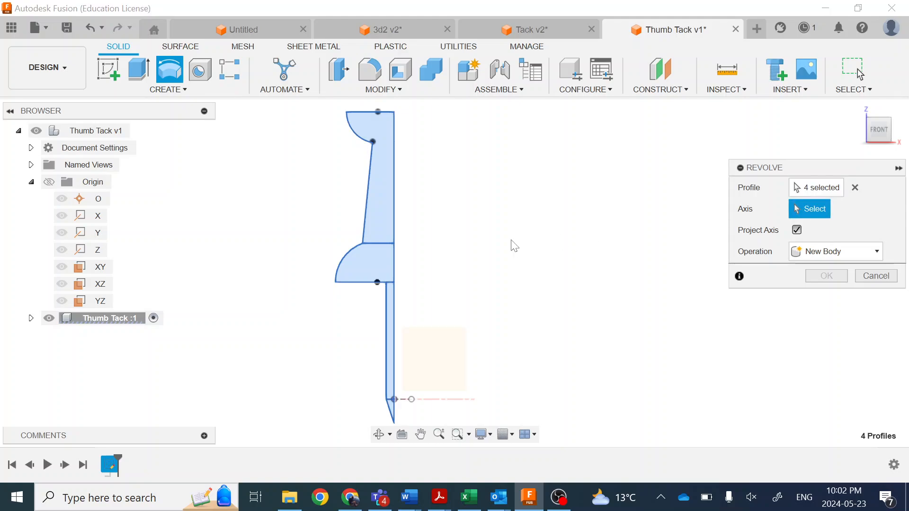
left_click(396, 192)
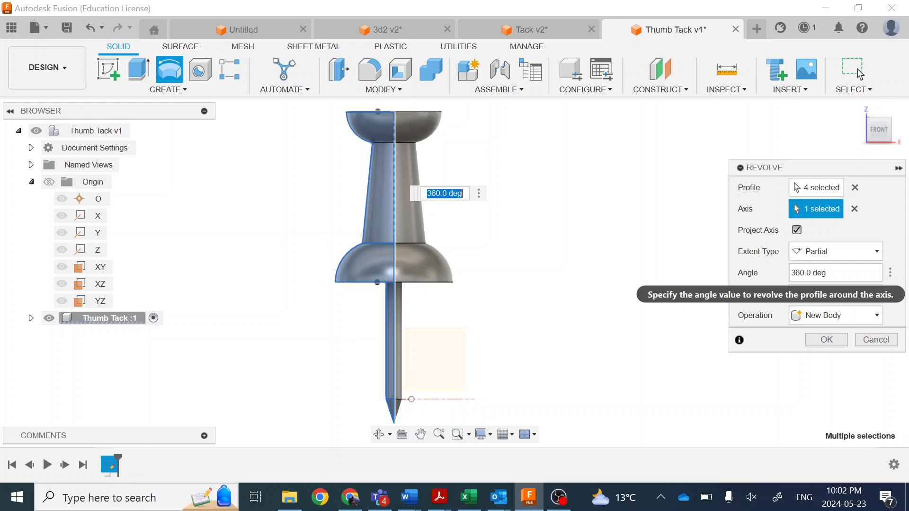
Try a partial revolve angle of 270 degrees and examine the cut-open preview in perspective.
double_click(799, 273)
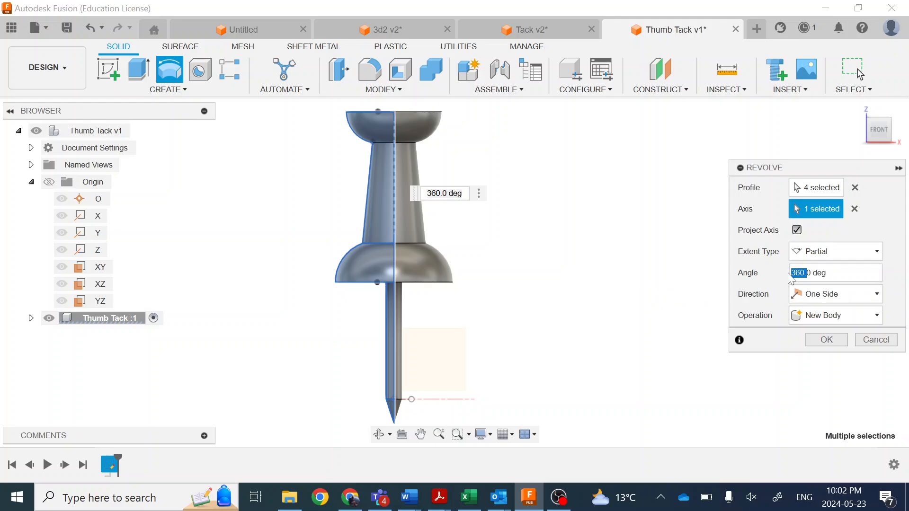
type("27")
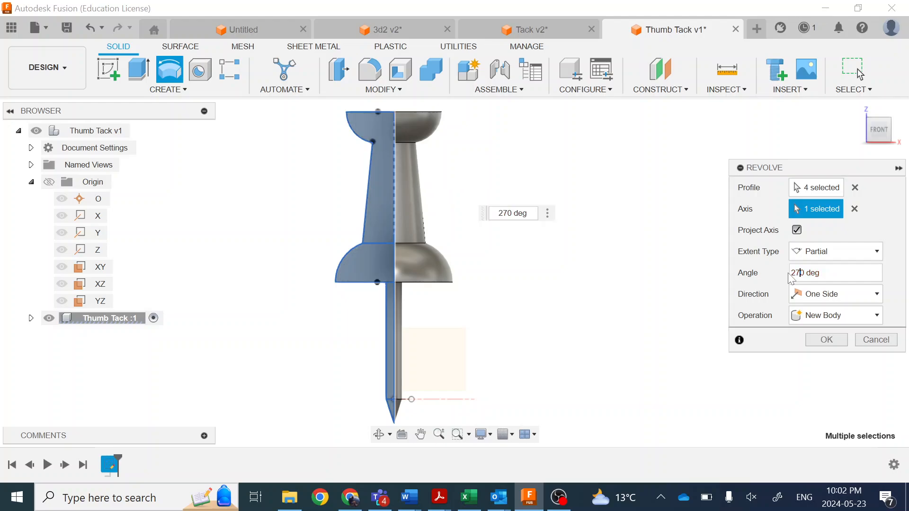
middle_click_drag(487, 369, 507, 379, "shift")
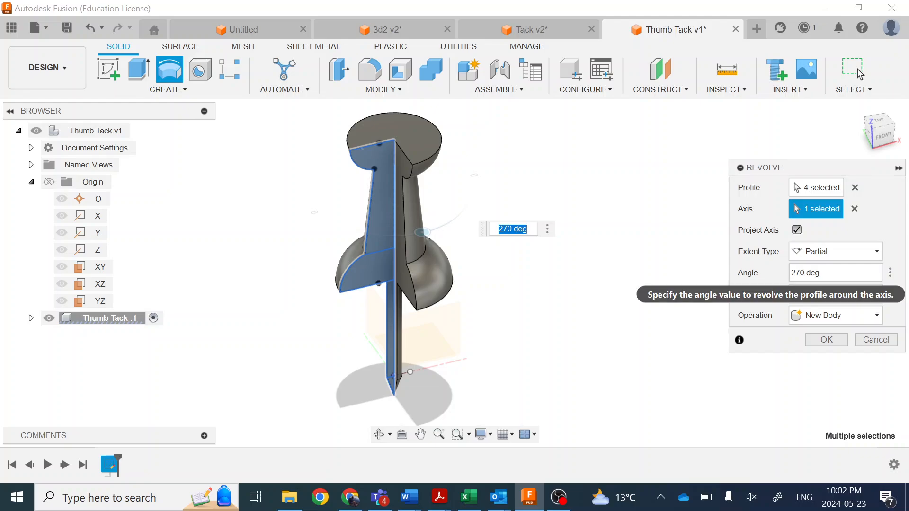
Set the revolve angle to 360 degrees, create the tack as a new body, and inspect it from several sides.
left_click_drag(805, 274, 782, 276)
type("360")
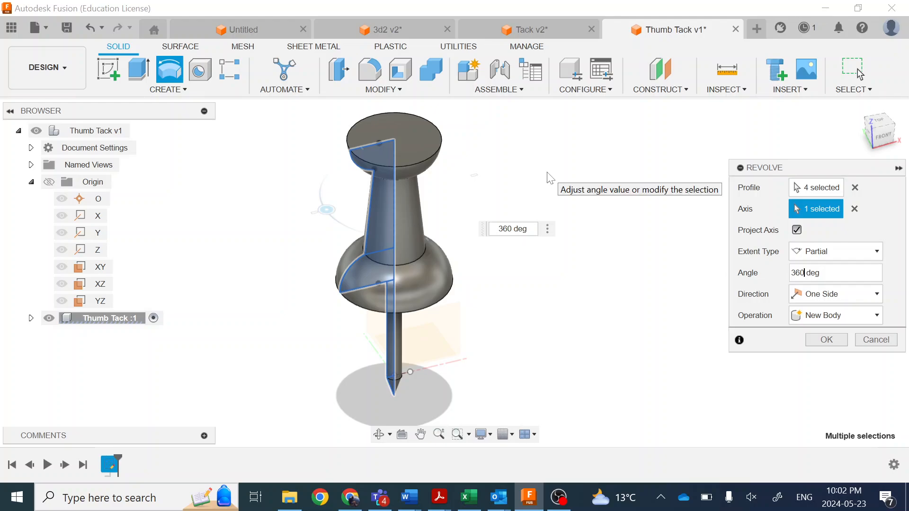
left_click(827, 339)
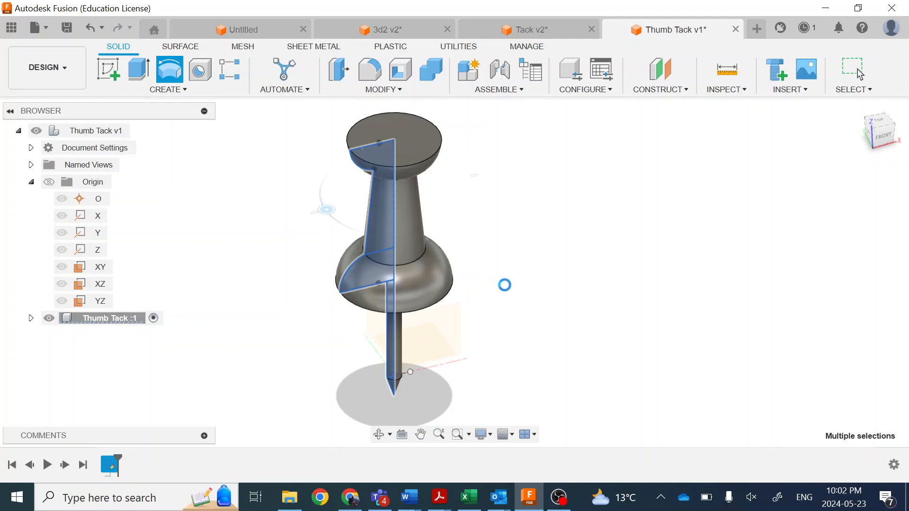
mouse_move(507, 285)
middle_mouse_down("shift")
mouse_move(503, 252)
mouse_move(556, 206)
mouse_move(601, 246)
mouse_move(570, 205)
mouse_move(497, 223)
mouse_move(422, 209)
mouse_move(413, 221)
middle_mouse_up("shift")
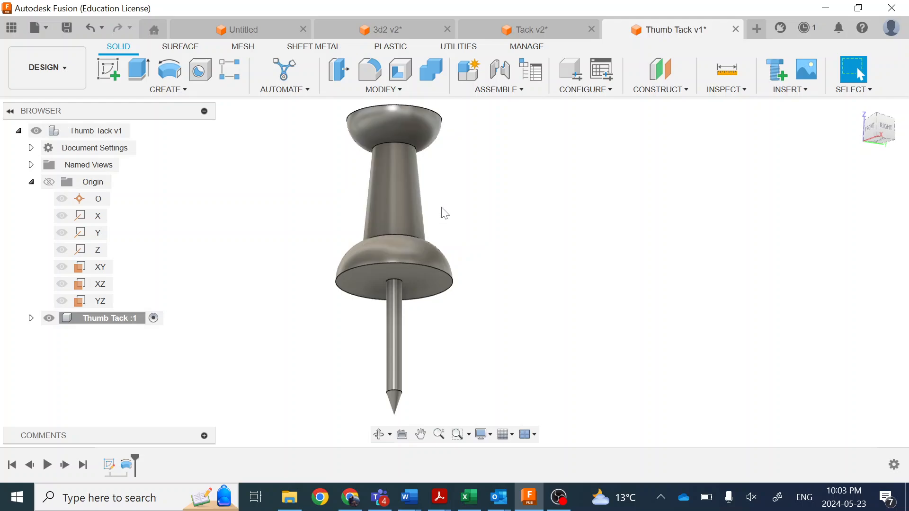
middle_click_drag(442, 211, 546, 249)
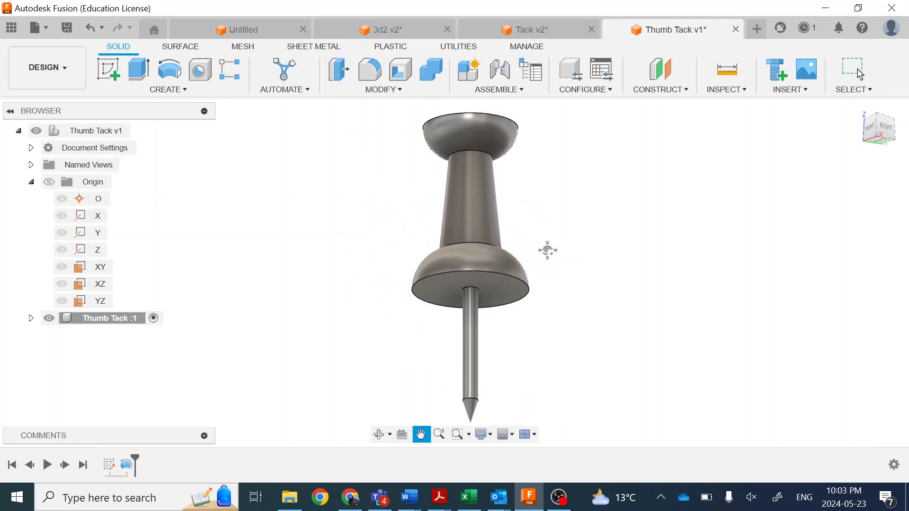
Try applying the Paint - Enamel Glossy (Blue) appearance to the whole tack body, and undo it.
left_click(399, 95)
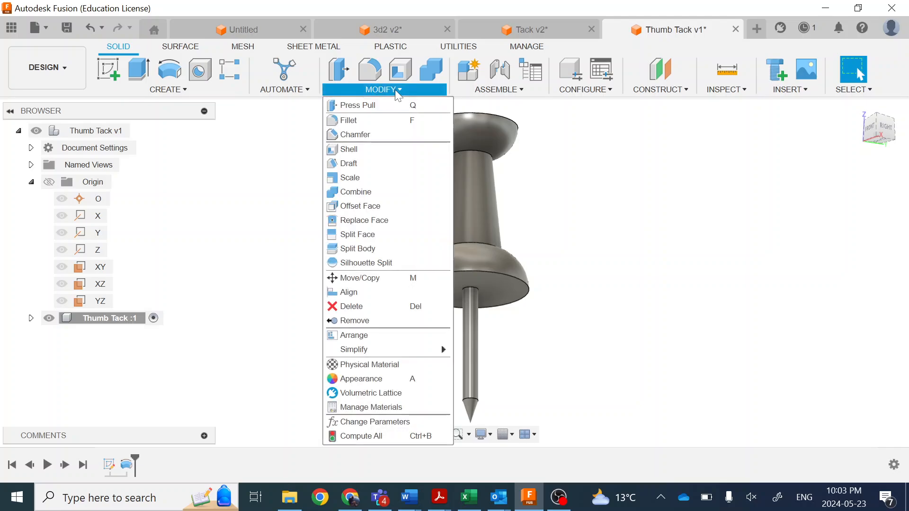
left_click(412, 380)
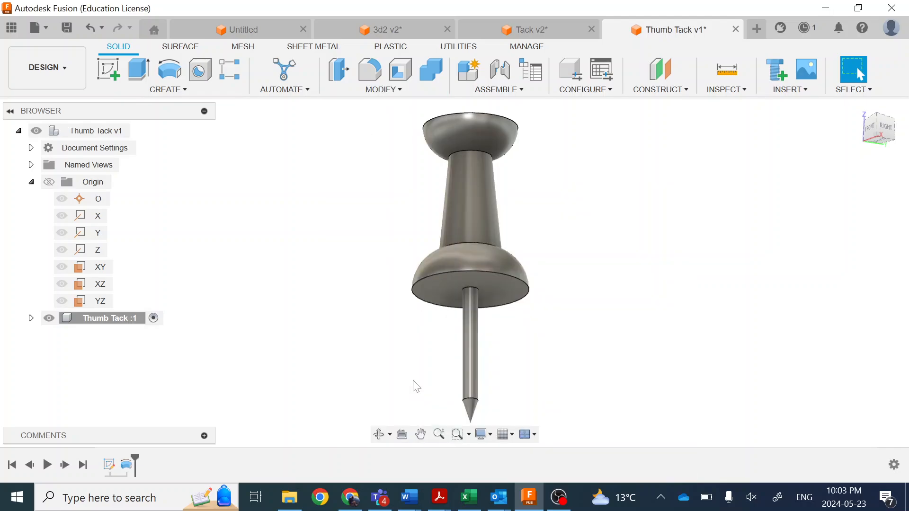
scroll(702, 279, "down", 2)
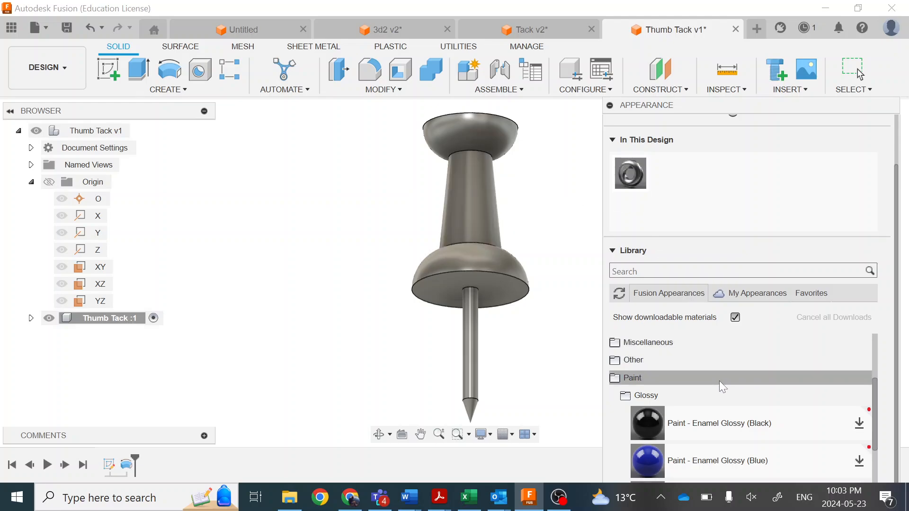
scroll(724, 384, "down", 2)
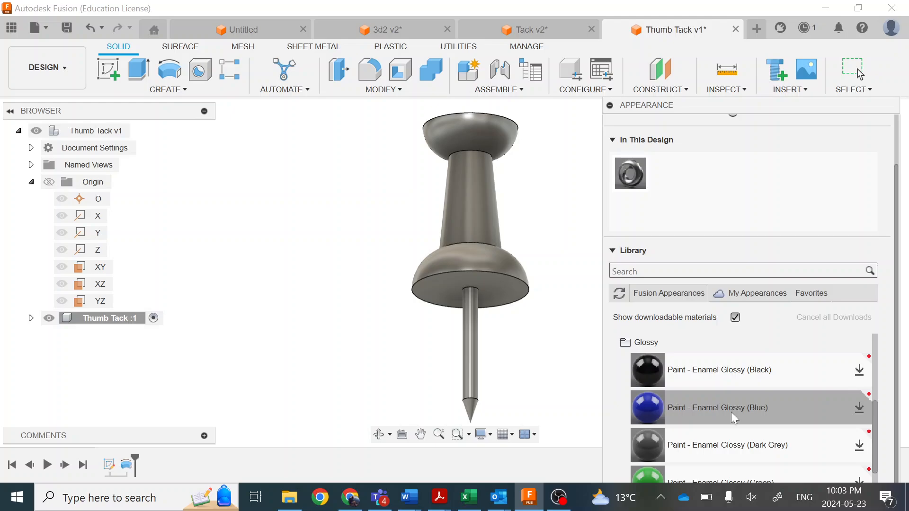
left_click_drag(731, 412, 471, 213)
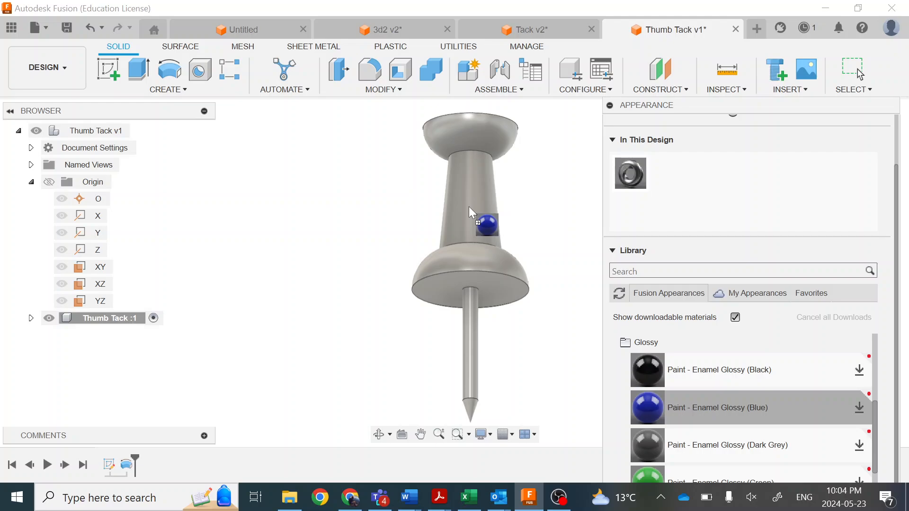
left_click_drag(469, 206, 469, 206)
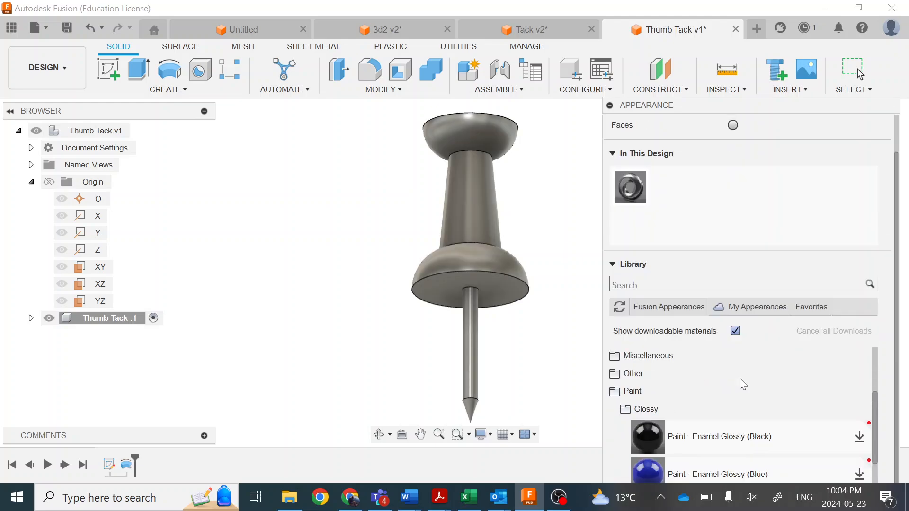
left_click_drag(743, 480, 447, 228)
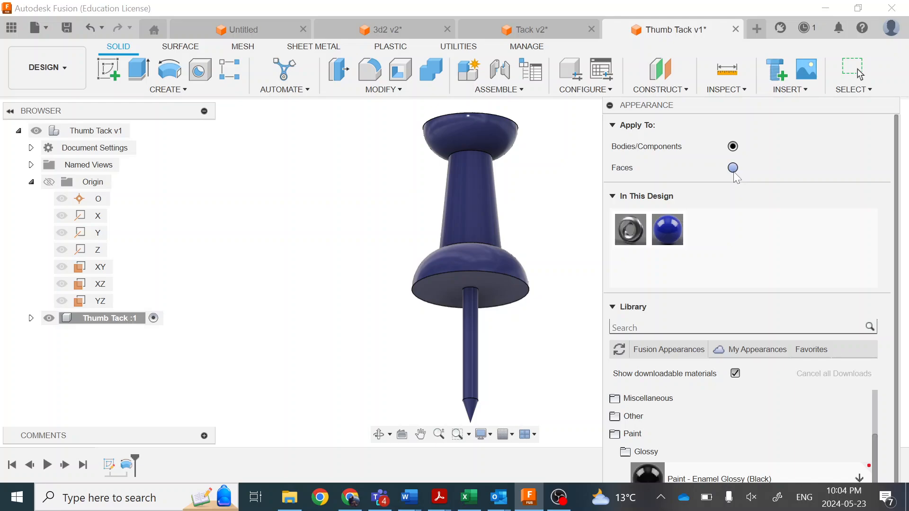
left_click(88, 29)
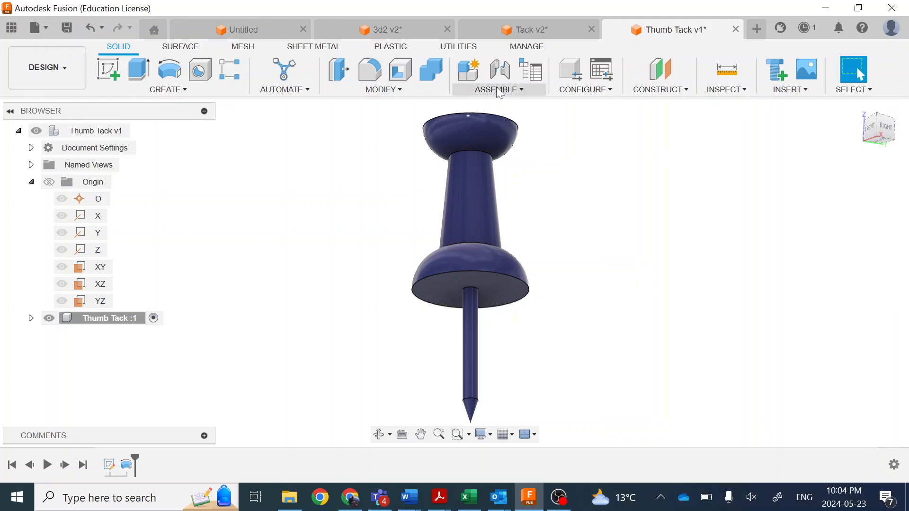
left_click(92, 30)
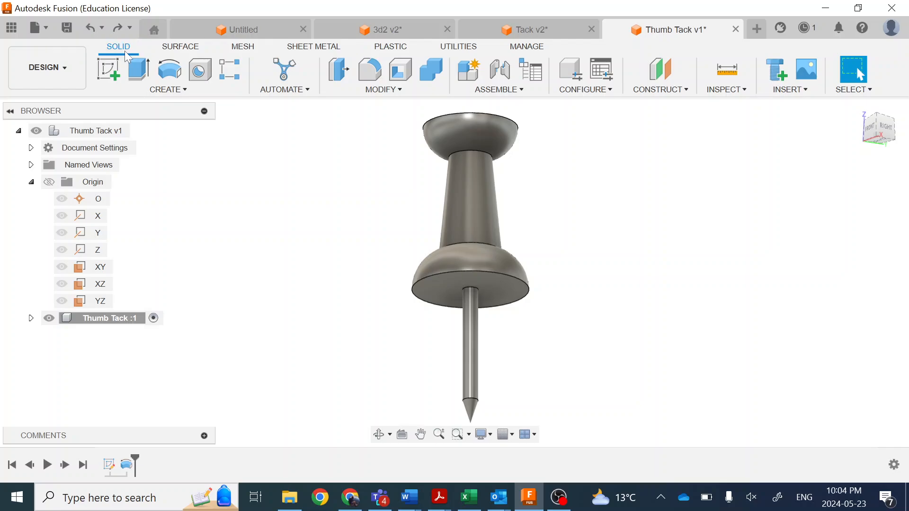
Apply Paint - Enamel Glossy (Blue) to individual faces: the tapered grip, the rounded base and the base's underside.
key("a")
scroll(739, 417, "down", 2)
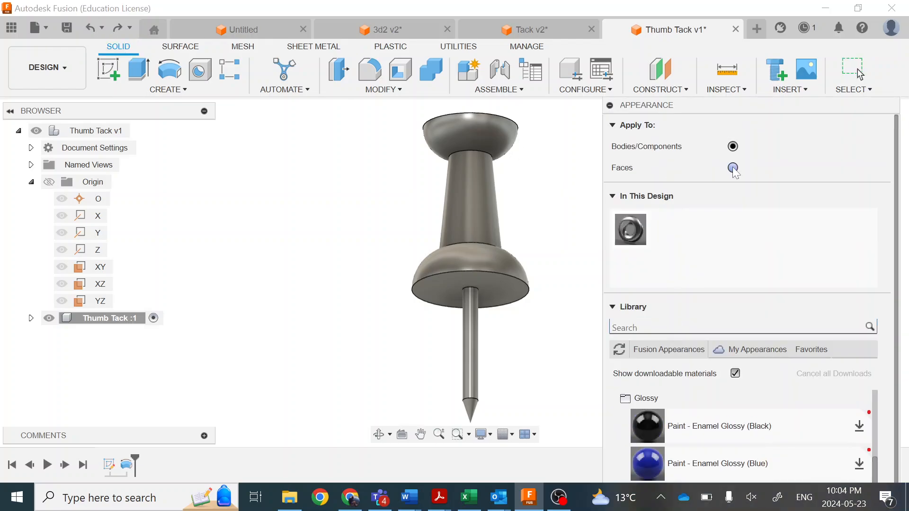
left_click_drag(663, 466, 467, 195)
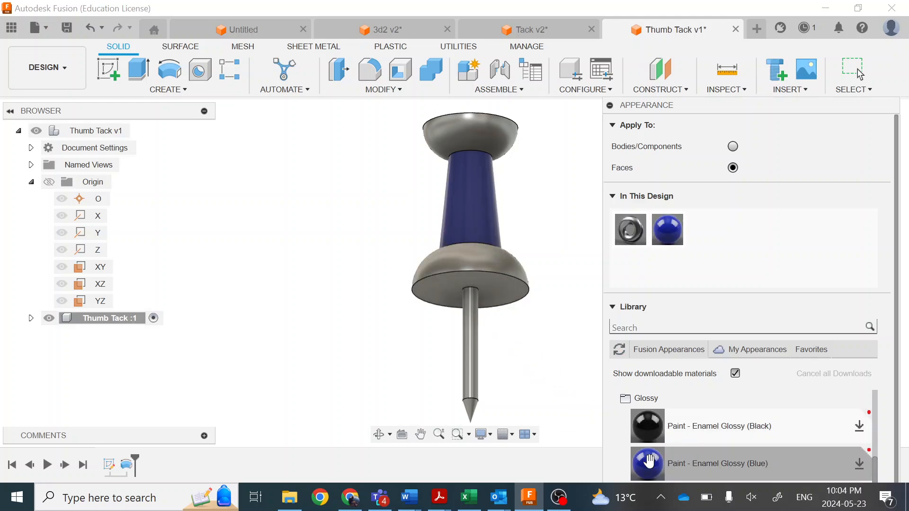
left_click_drag(663, 464, 462, 261)
left_click_drag(649, 463, 496, 280)
left_click_drag(636, 463, 496, 278)
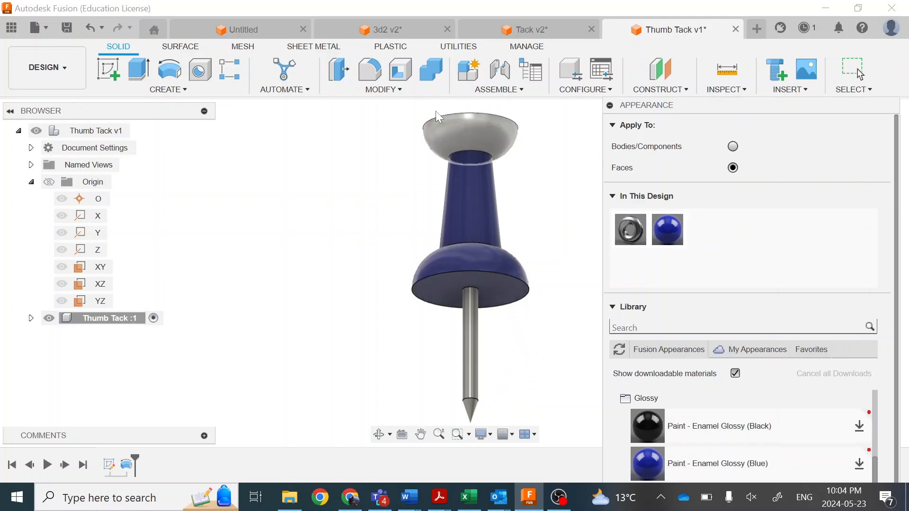
Undo the blue face appearances and restore the revolve if it is undone along with them.
left_click(87, 26)
left_click(86, 26)
left_click(87, 26)
left_click(87, 29)
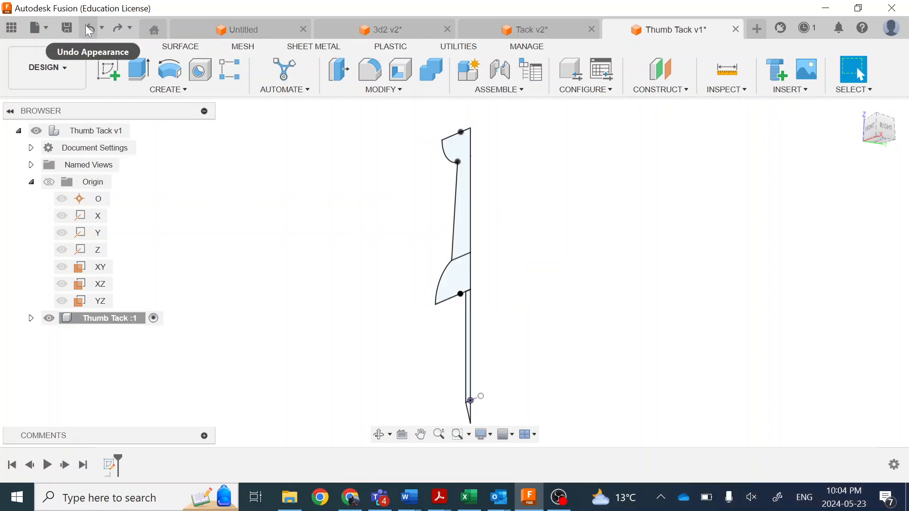
left_click(117, 28)
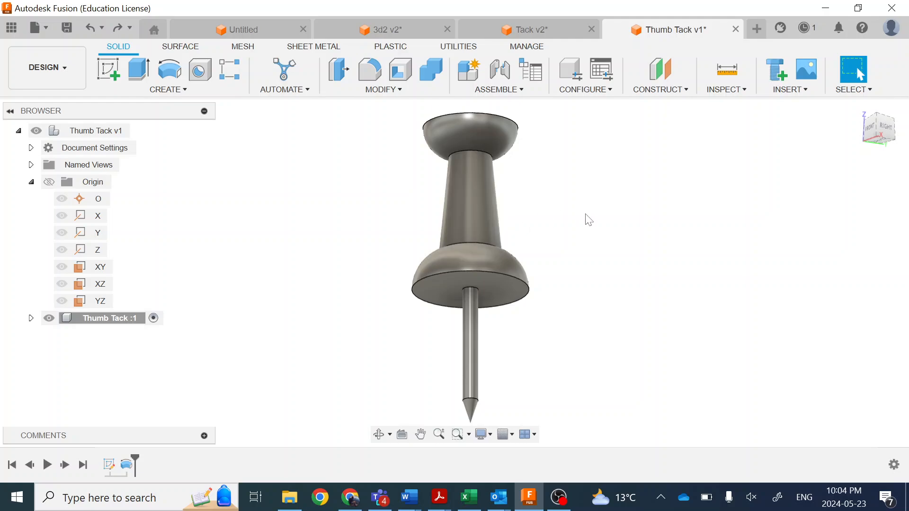
Split the tack body into handle and needle with Split Body, using the flat underside of the base as the extended splitting tool.
mouse_move(587, 215)
middle_mouse_down("shift")
mouse_move(588, 254)
mouse_move(587, 233)
mouse_move(606, 216)
middle_mouse_up("shift")
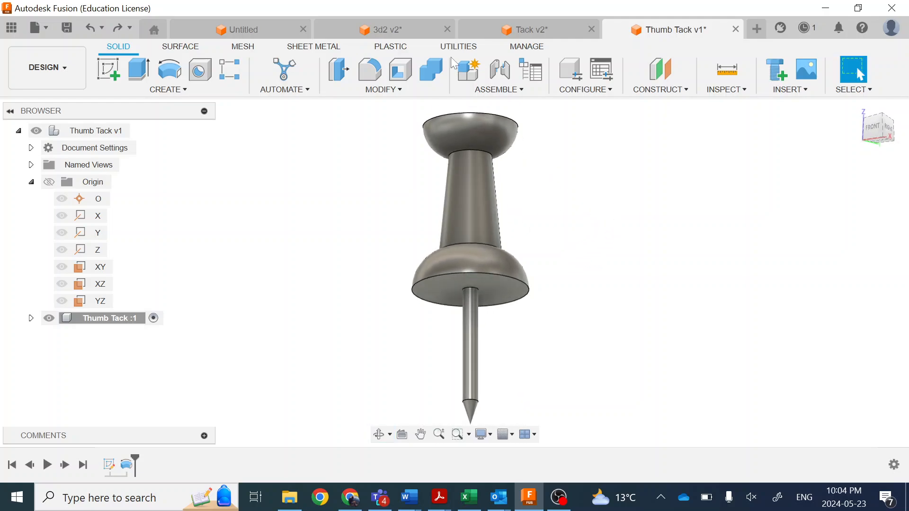
left_click(392, 95)
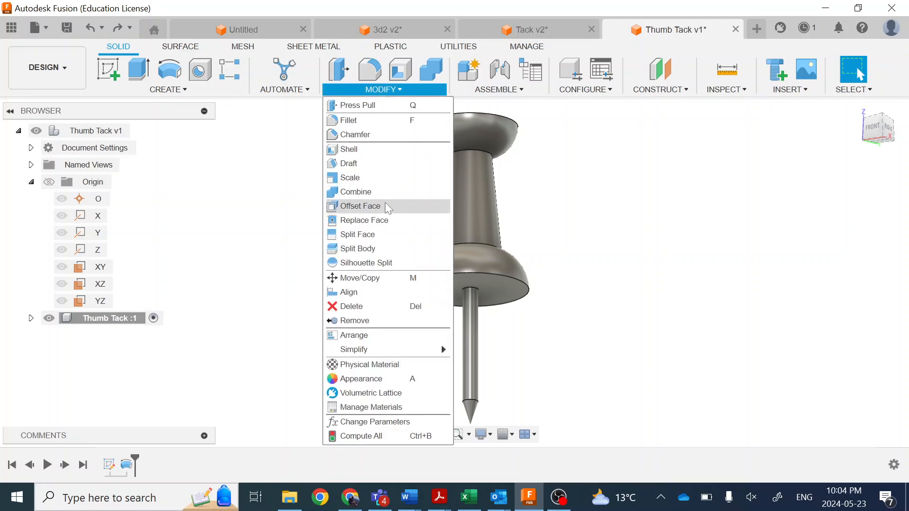
left_click(353, 249)
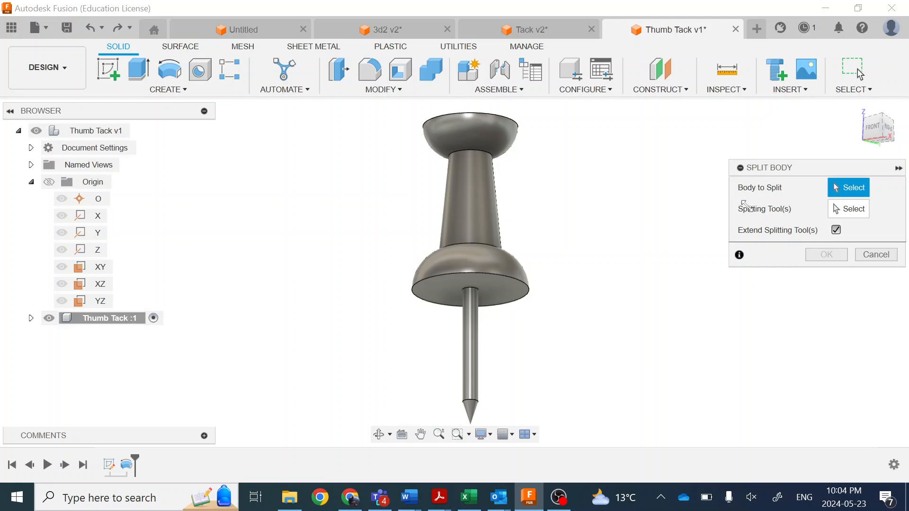
left_click(462, 214)
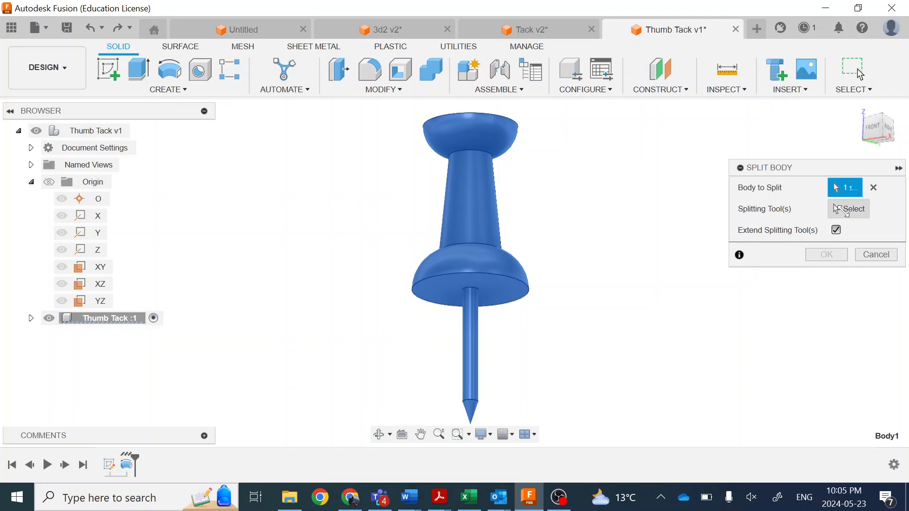
left_click(838, 209)
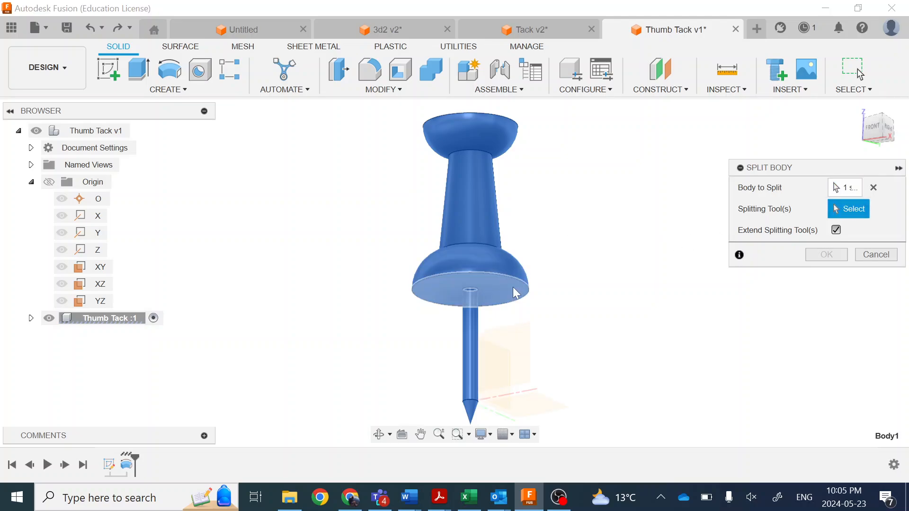
left_click(481, 286)
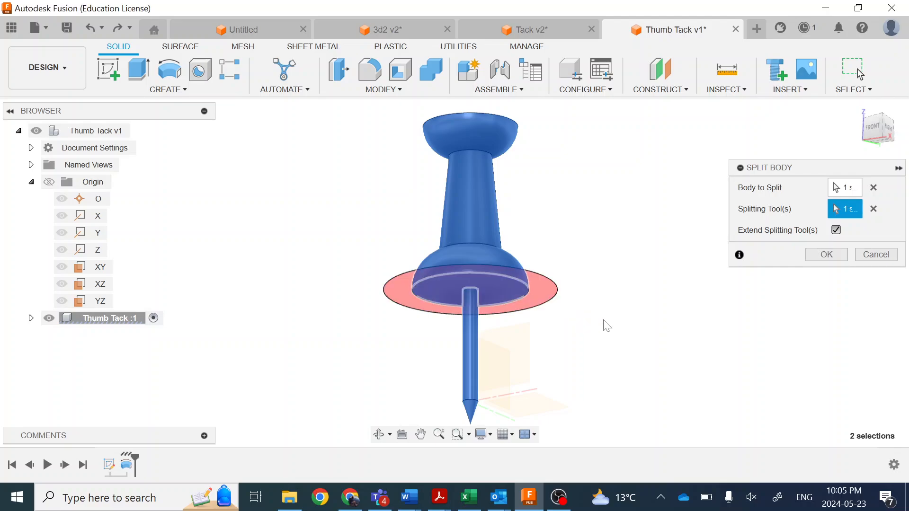
middle_click_drag(639, 340, 633, 369, "shift")
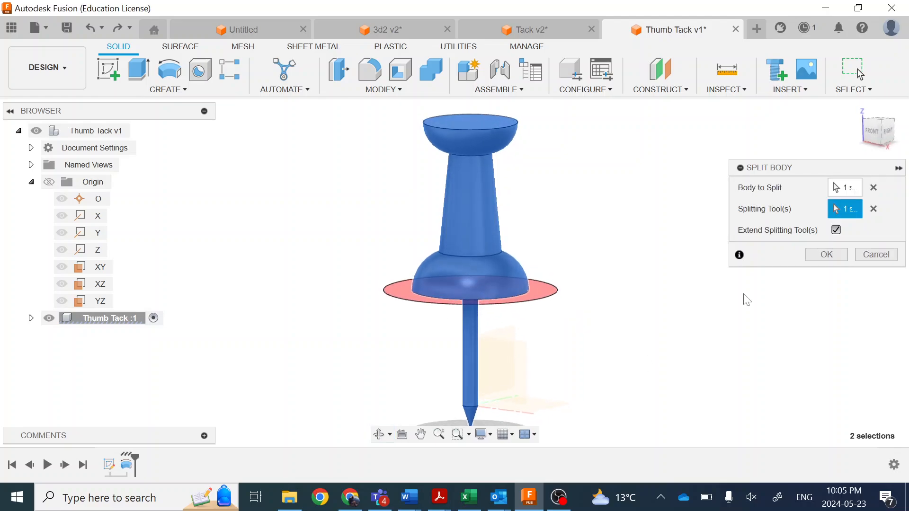
left_click(826, 256)
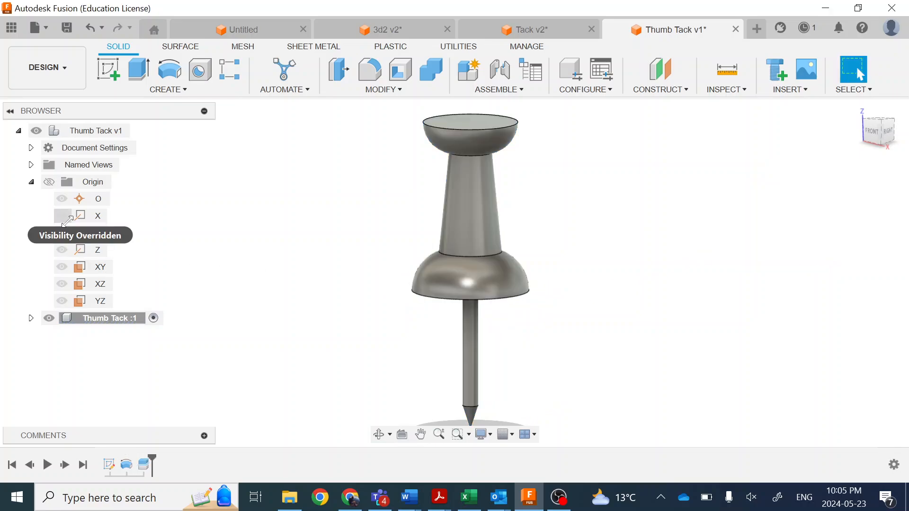
Check the split by hiding and reshowing Body1 and Body2 of the Thumb Tack component one at a time.
left_click(30, 318)
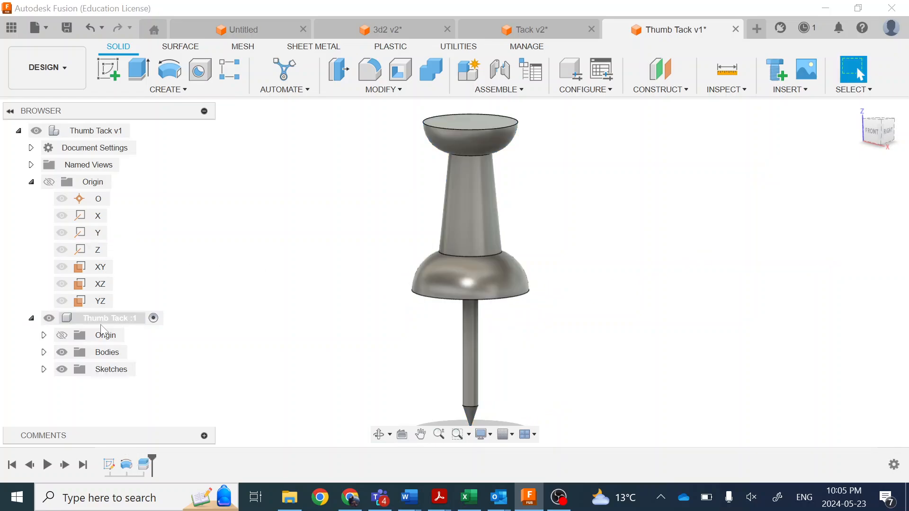
left_click(43, 353)
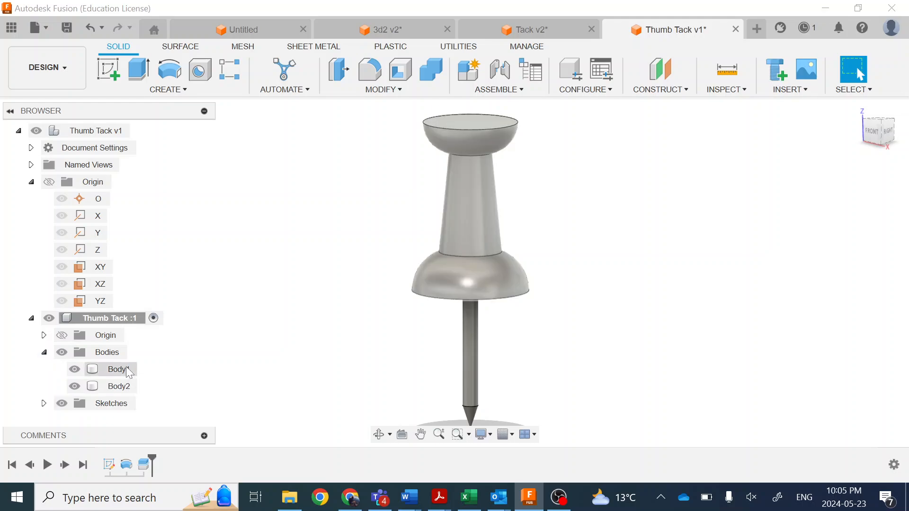
left_click(78, 373)
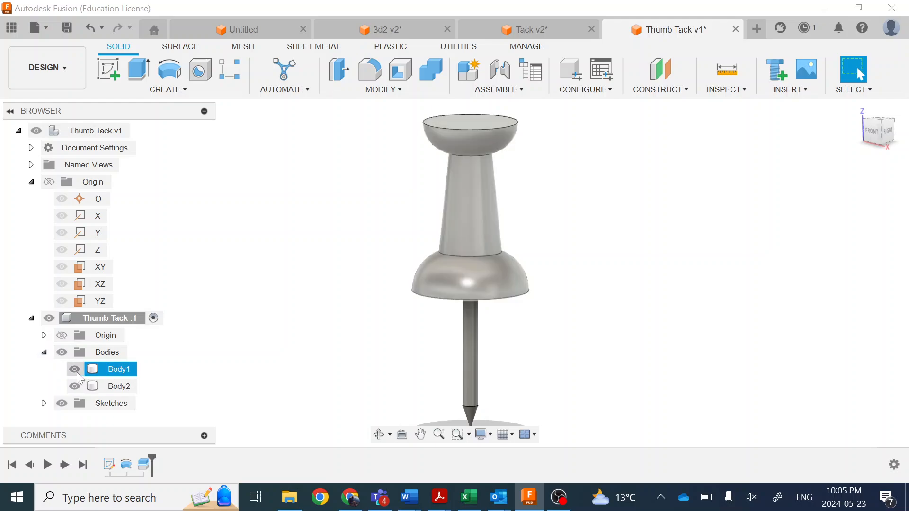
left_click(75, 370)
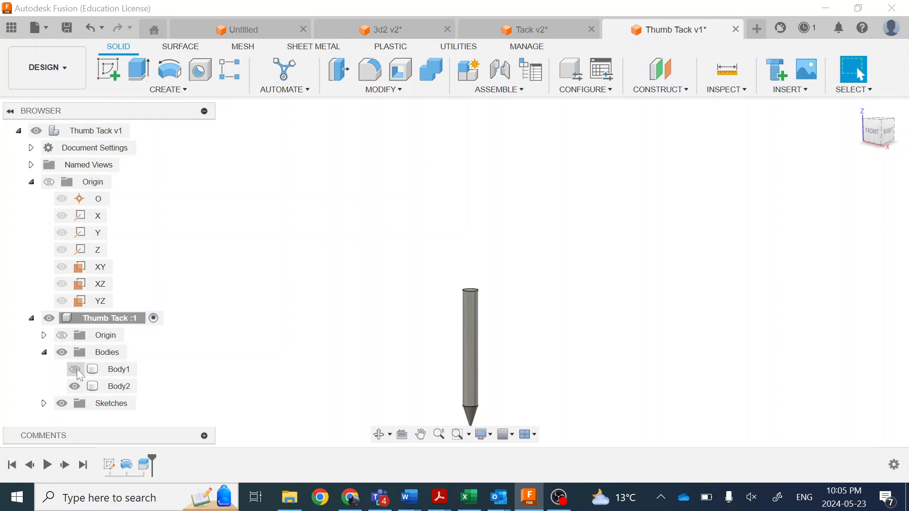
left_click(75, 371)
left_click(74, 387)
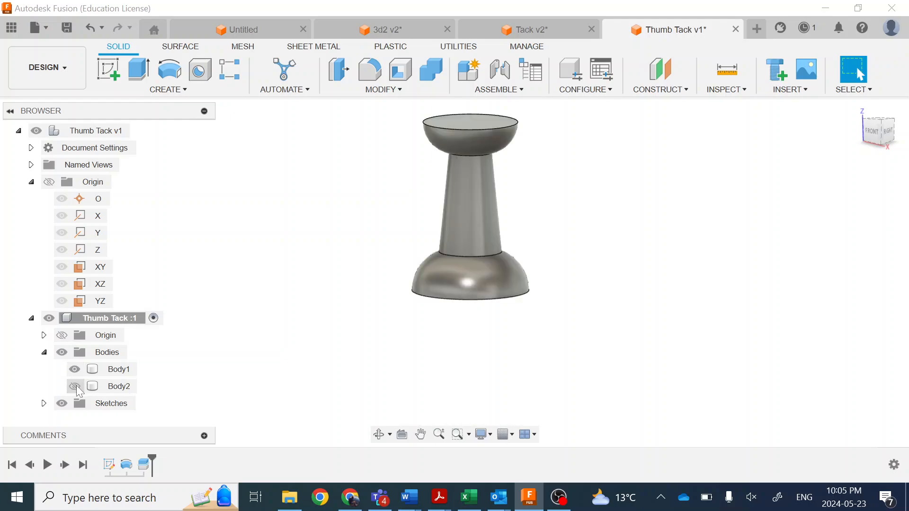
left_click(75, 387)
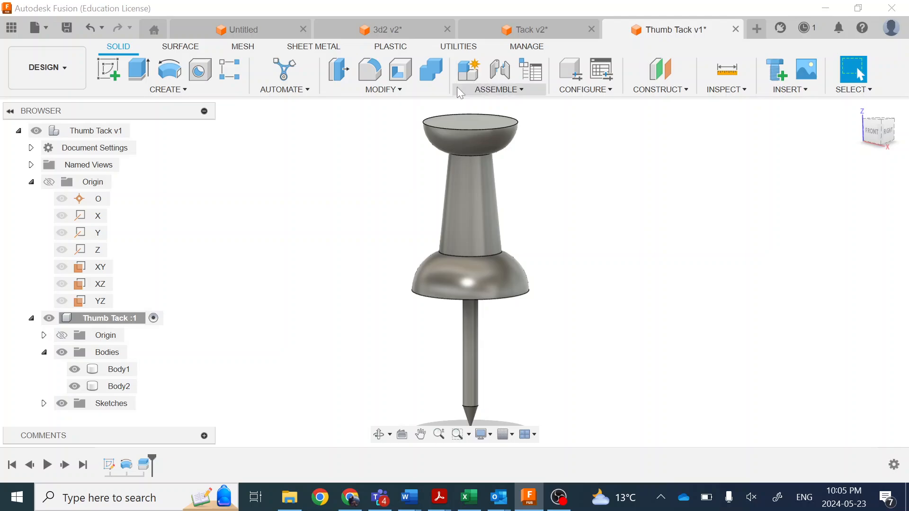
Apply the Paint - Enamel Glossy (Blue) appearance to the tack's handle body.
key("a")
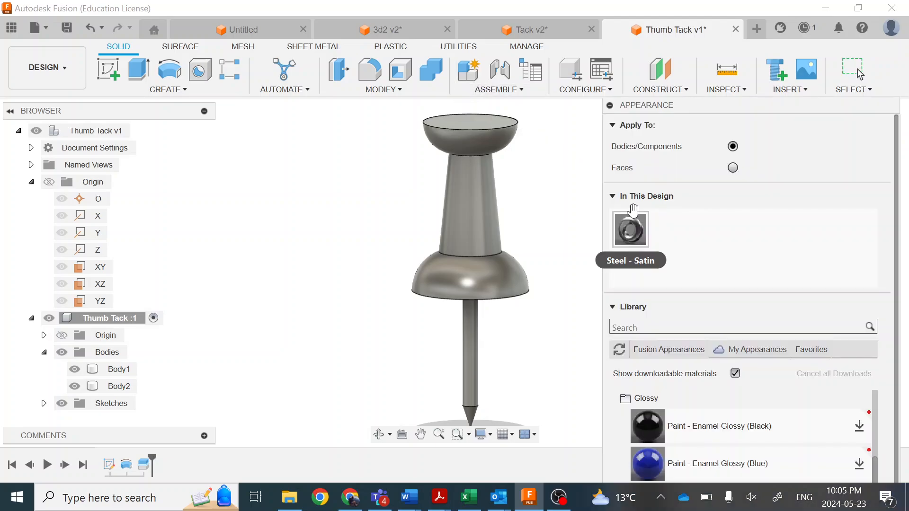
mouse_move(724, 458)
left_mouse_down()
mouse_move(482, 239)
mouse_move(566, 203)
mouse_move(618, 142)
mouse_move(674, 146)
mouse_move(460, 199)
left_mouse_up()
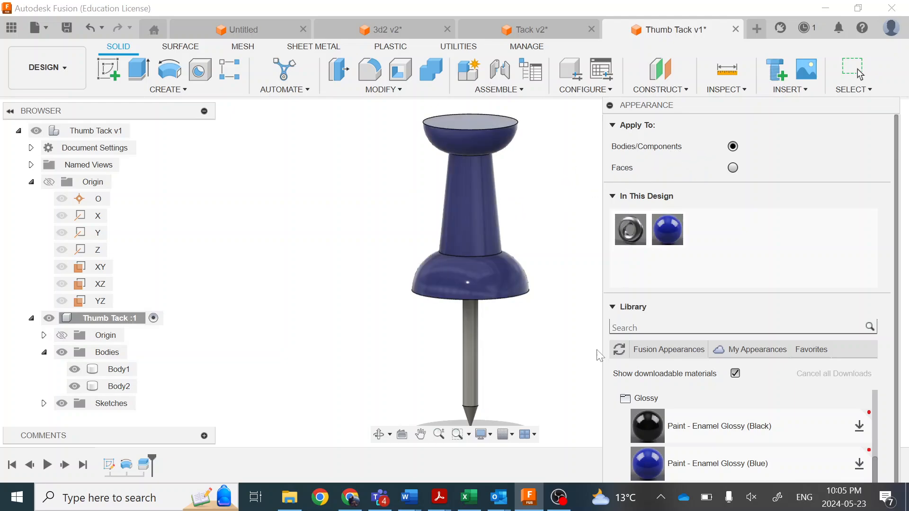
Find Stainless Steel - Satin among the library's stainless metal appearances and apply it to the needle body.
scroll(810, 426, "down", 2)
scroll(810, 426, "up", 5)
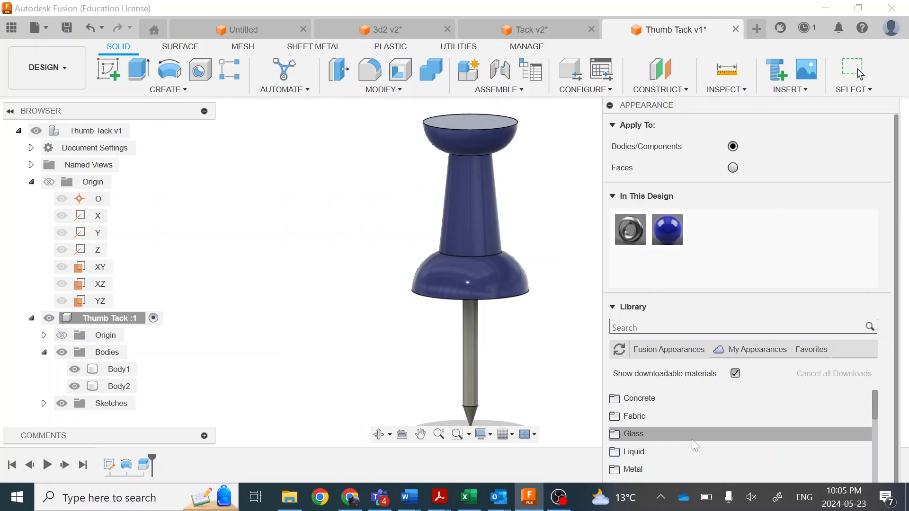
scroll(692, 440, "down", 1)
scroll(669, 430, "down", 2)
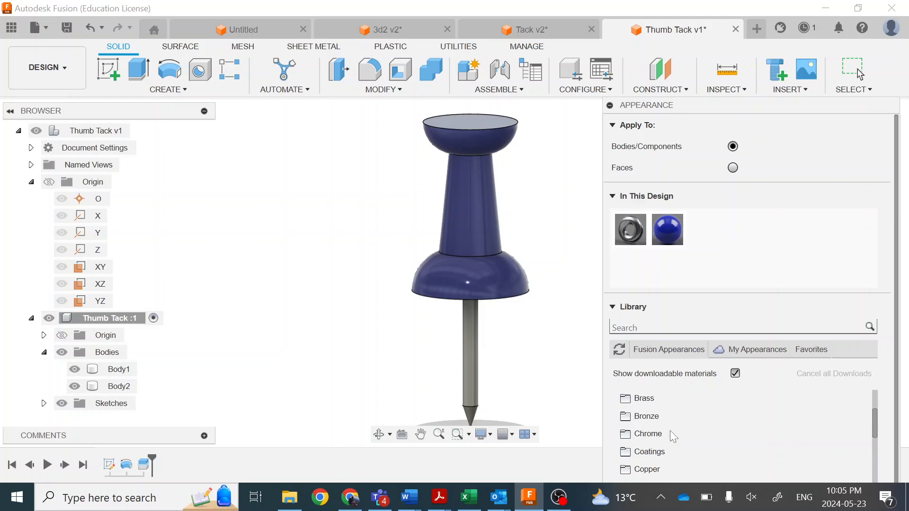
scroll(670, 430, "down", 2)
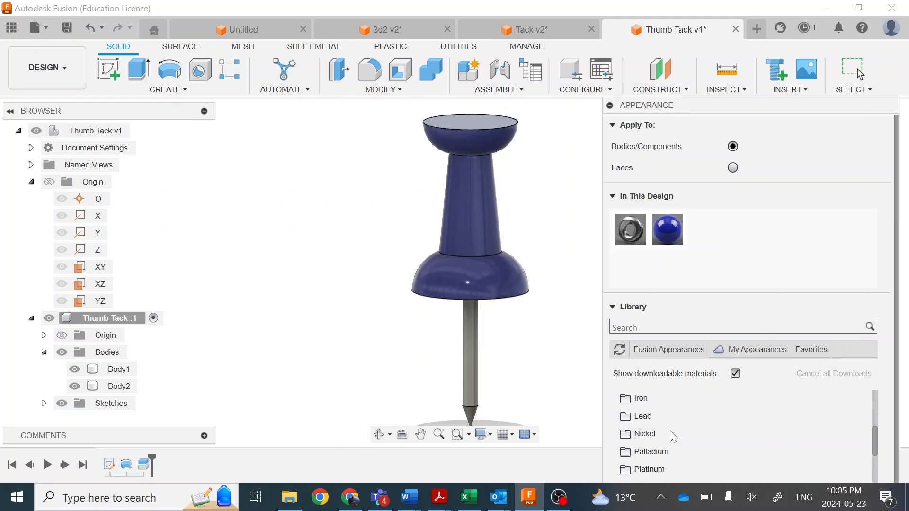
scroll(669, 431, "up", 2)
scroll(673, 436, "down", 2)
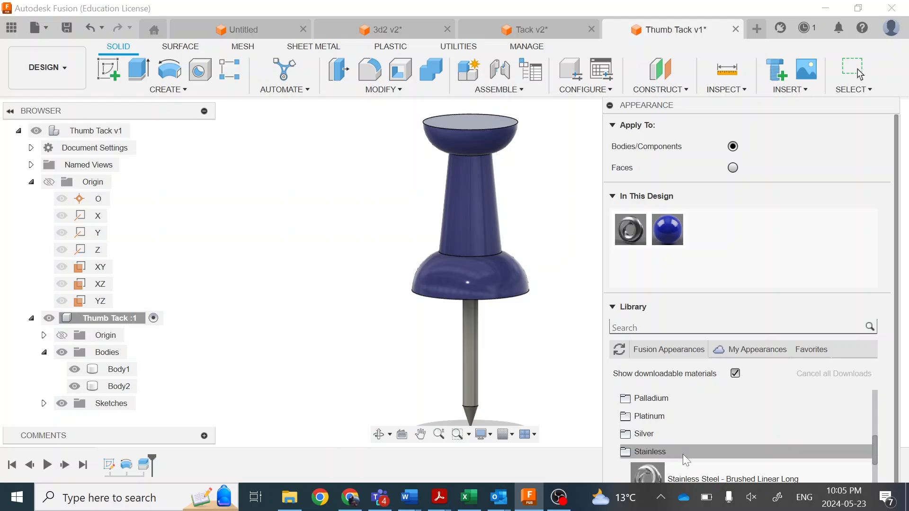
scroll(685, 455, "down", 1)
scroll(711, 432, "down", 2)
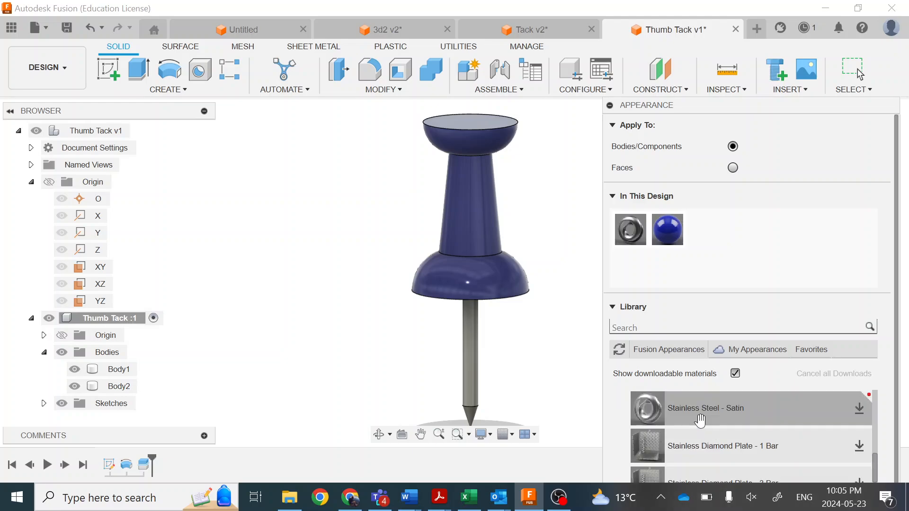
scroll(701, 420, "down", 5)
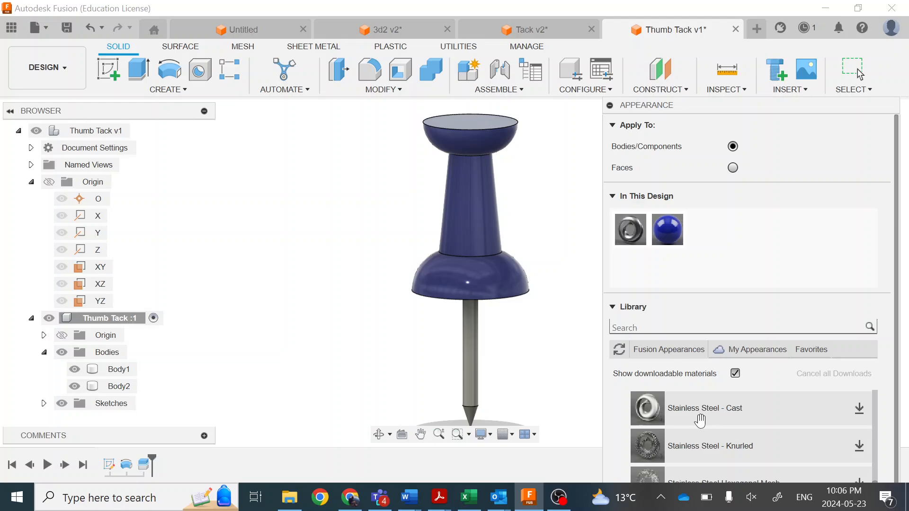
scroll(701, 420, "down", 6)
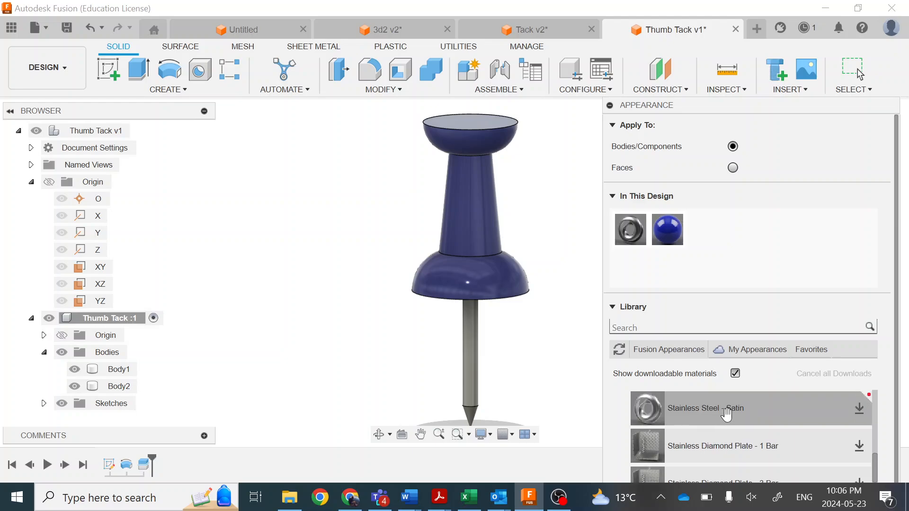
left_click_drag(727, 415, 467, 349)
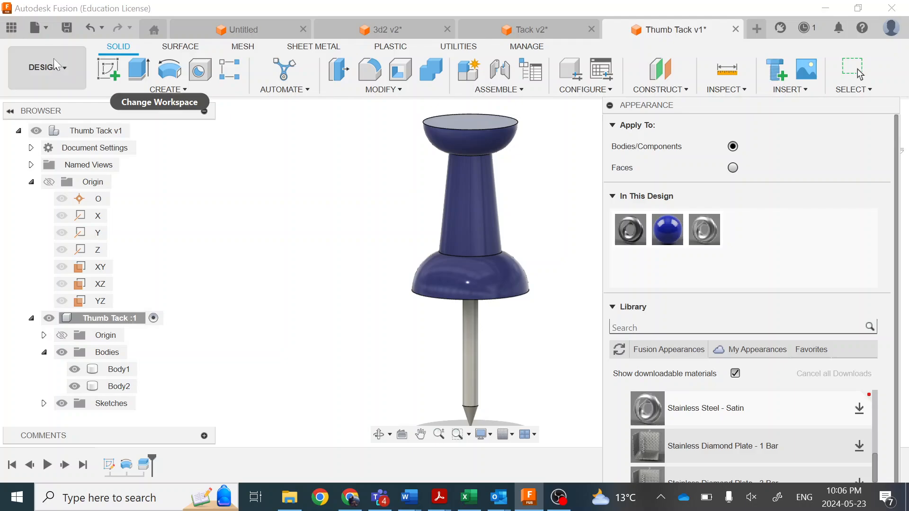
Switch to the Render workspace, frame the whole tack, and start a custom 1920 × 556 px render with Cloud Renderer at Final quality.
left_click(80, 67)
left_click(81, 158)
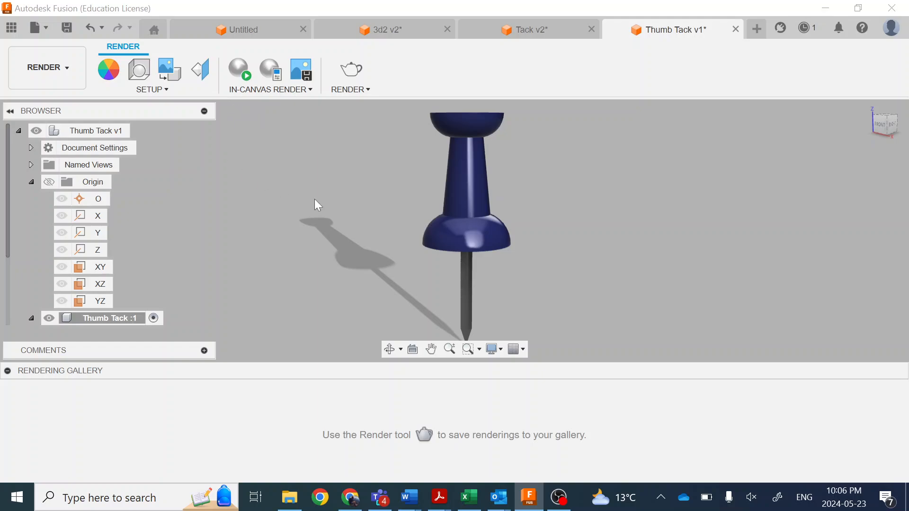
scroll(421, 196, "down", 3)
middle_click_drag(408, 182, 330, 196)
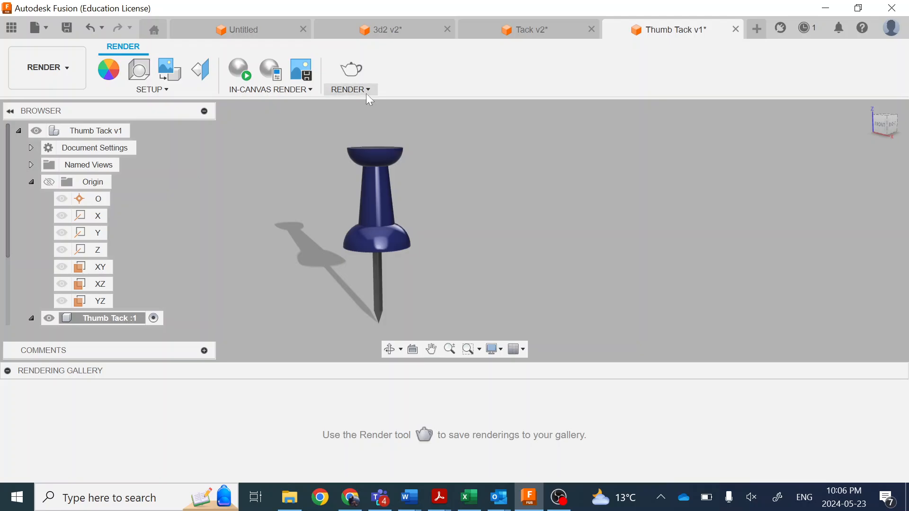
left_click(353, 71)
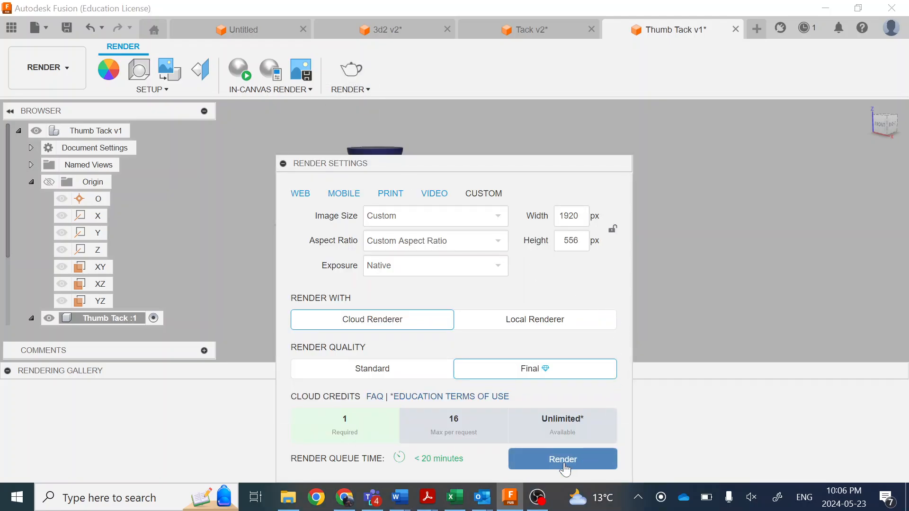
left_click(563, 460)
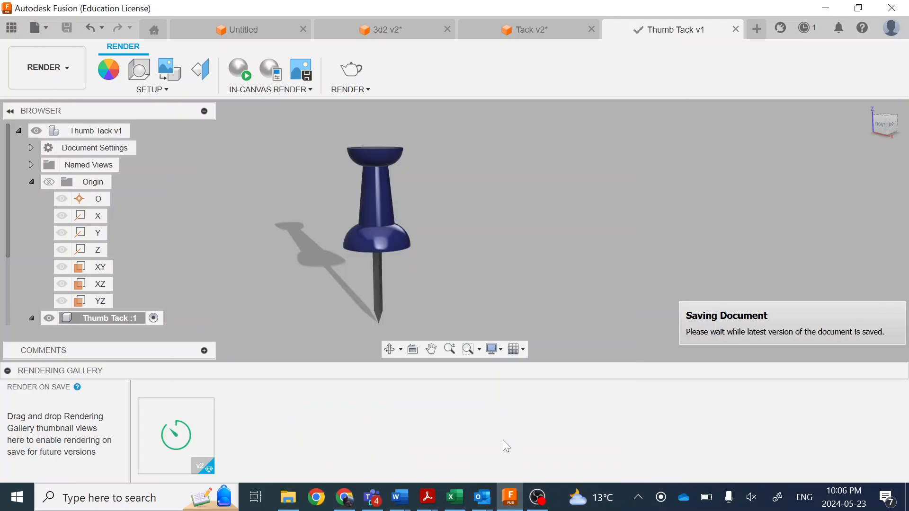
Check the queued thumb tack rendering in the Rendering Gallery, moving its window to reach the end, and close it.
mouse_move(186, 407)
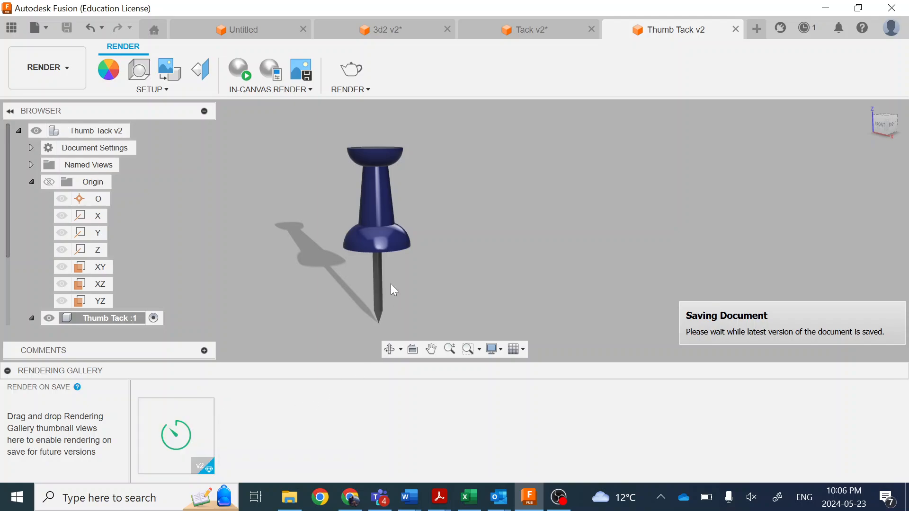
double_click(160, 461)
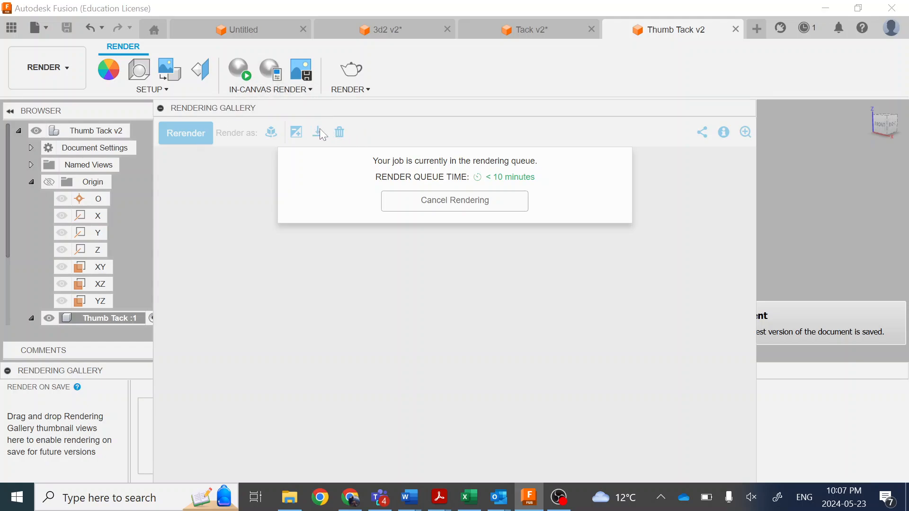
left_click_drag(260, 108, 261, 37)
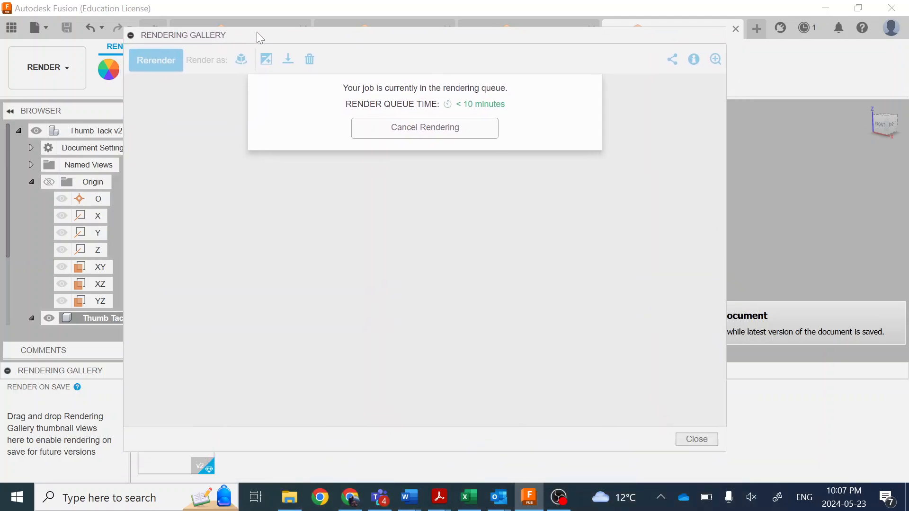
left_click(714, 443)
Switch to the Tack v2 design, enter its Render workspace, and open the finished v2 rendering from the gallery.
left_click(525, 29)
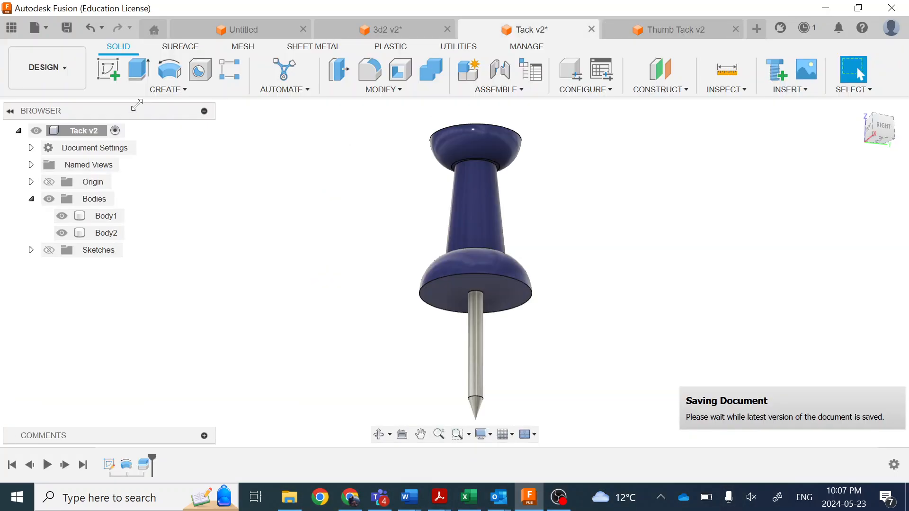
left_click(48, 68)
left_click(33, 154)
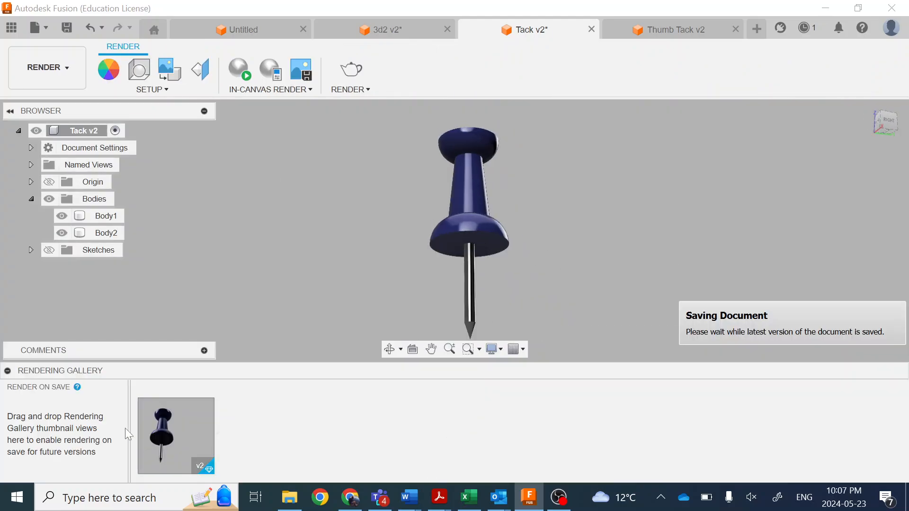
double_click(169, 422)
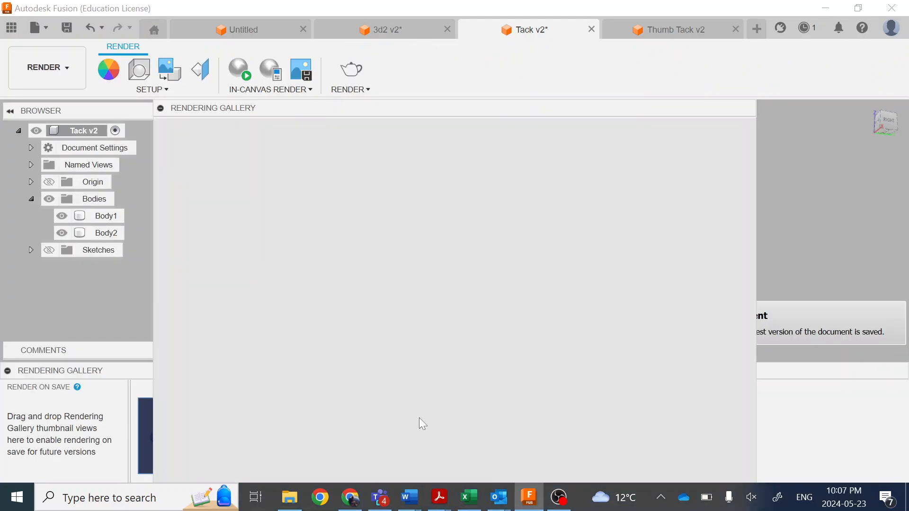